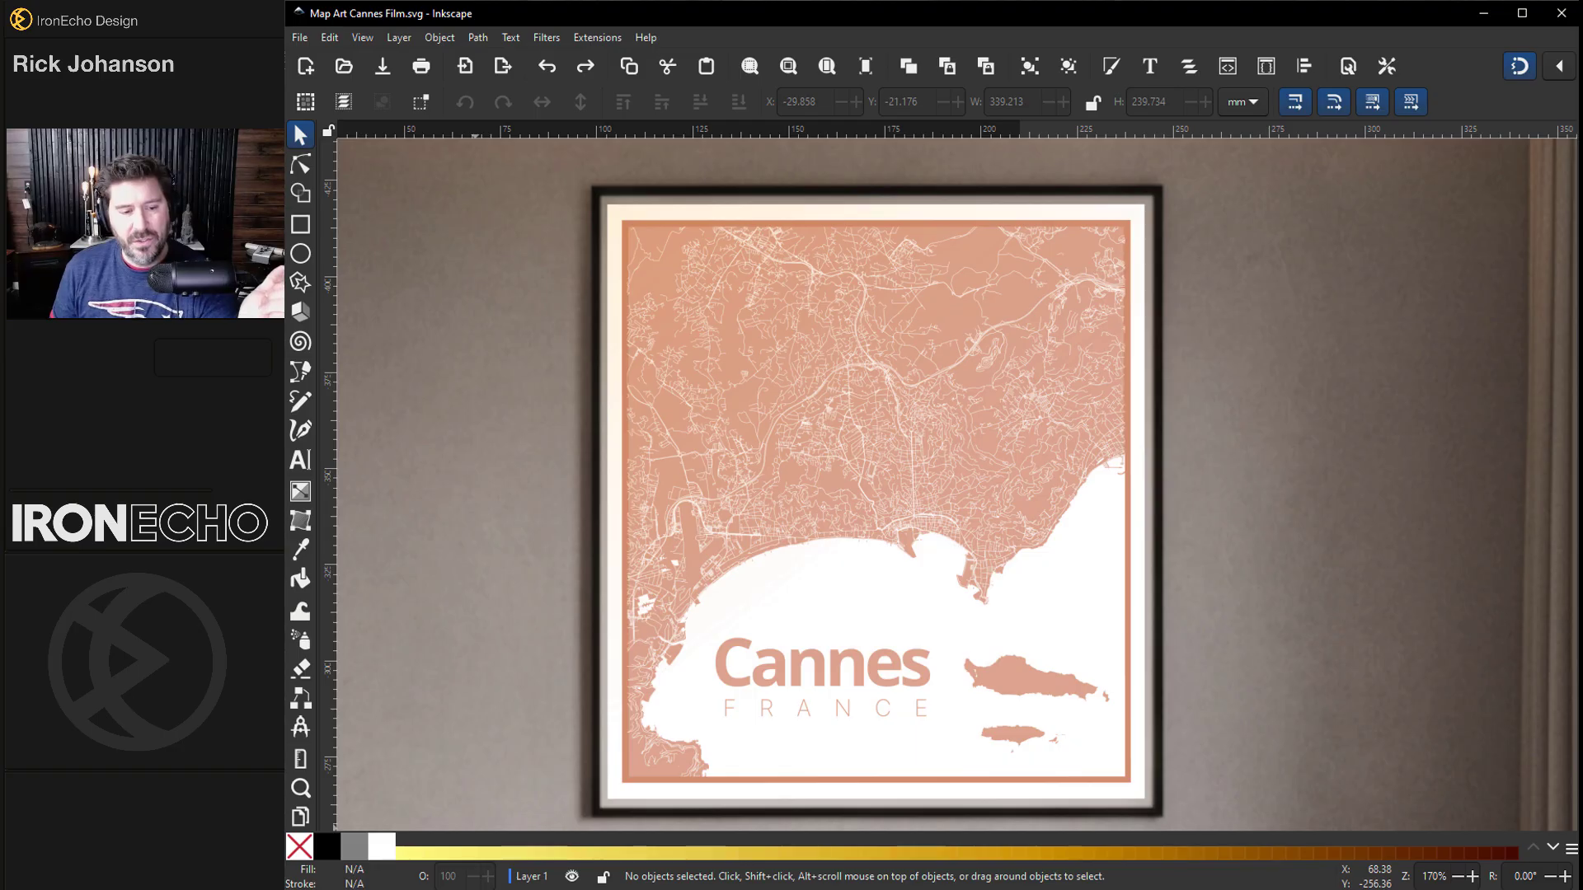
Switch from Inkscape to the Chrome window showing the qgis.org homepage.
key(alt+Tab)
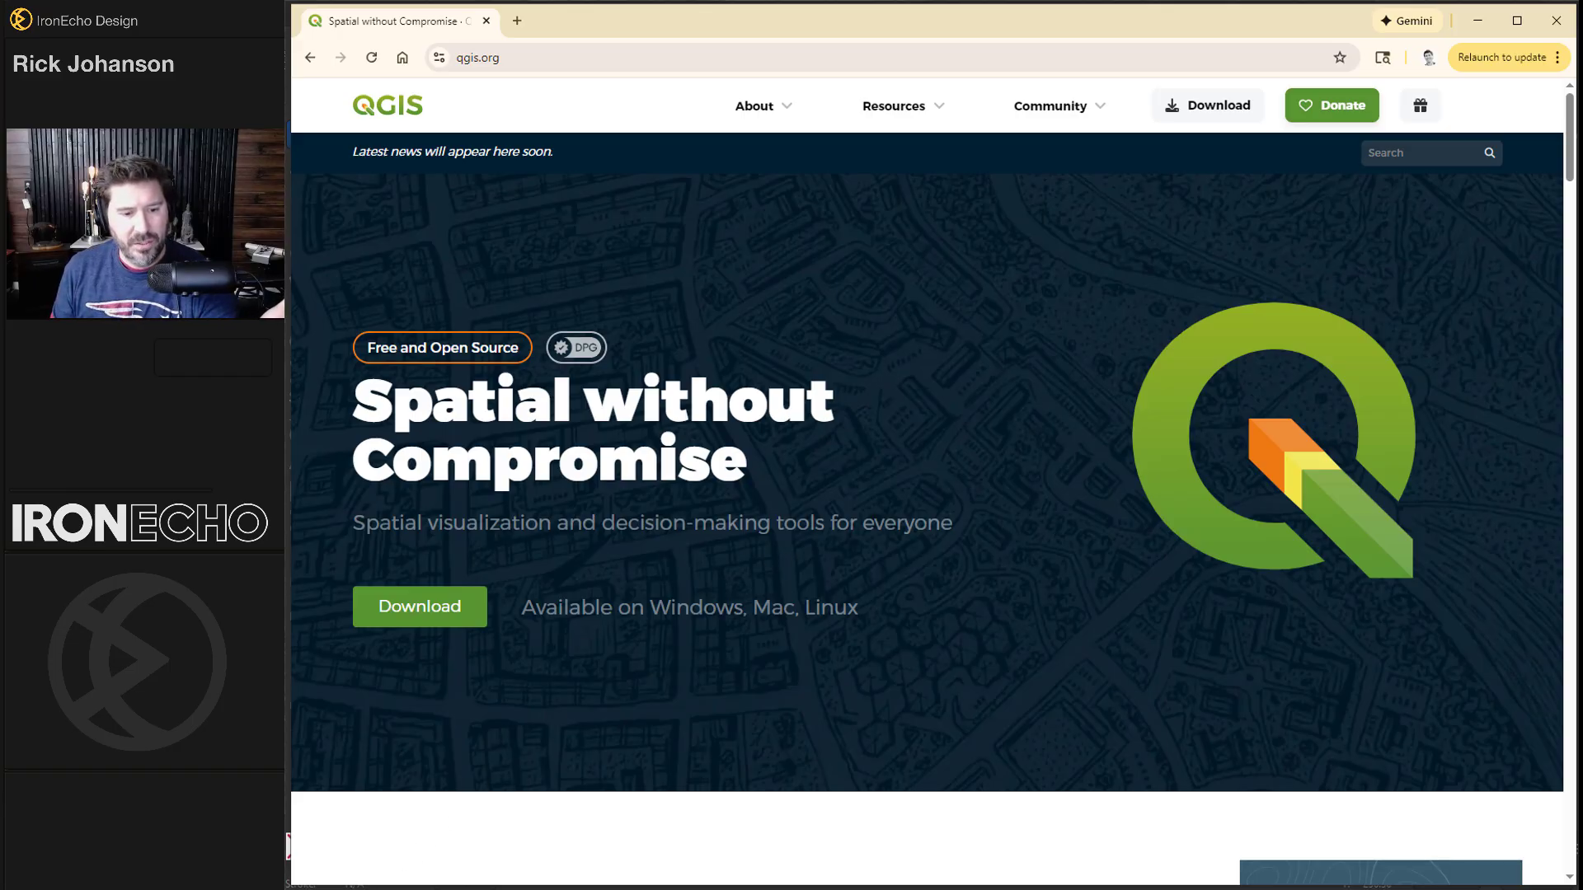
Bring the QGIS desktop app forward from the taskbar, showing an untitled project.
click(384, 887)
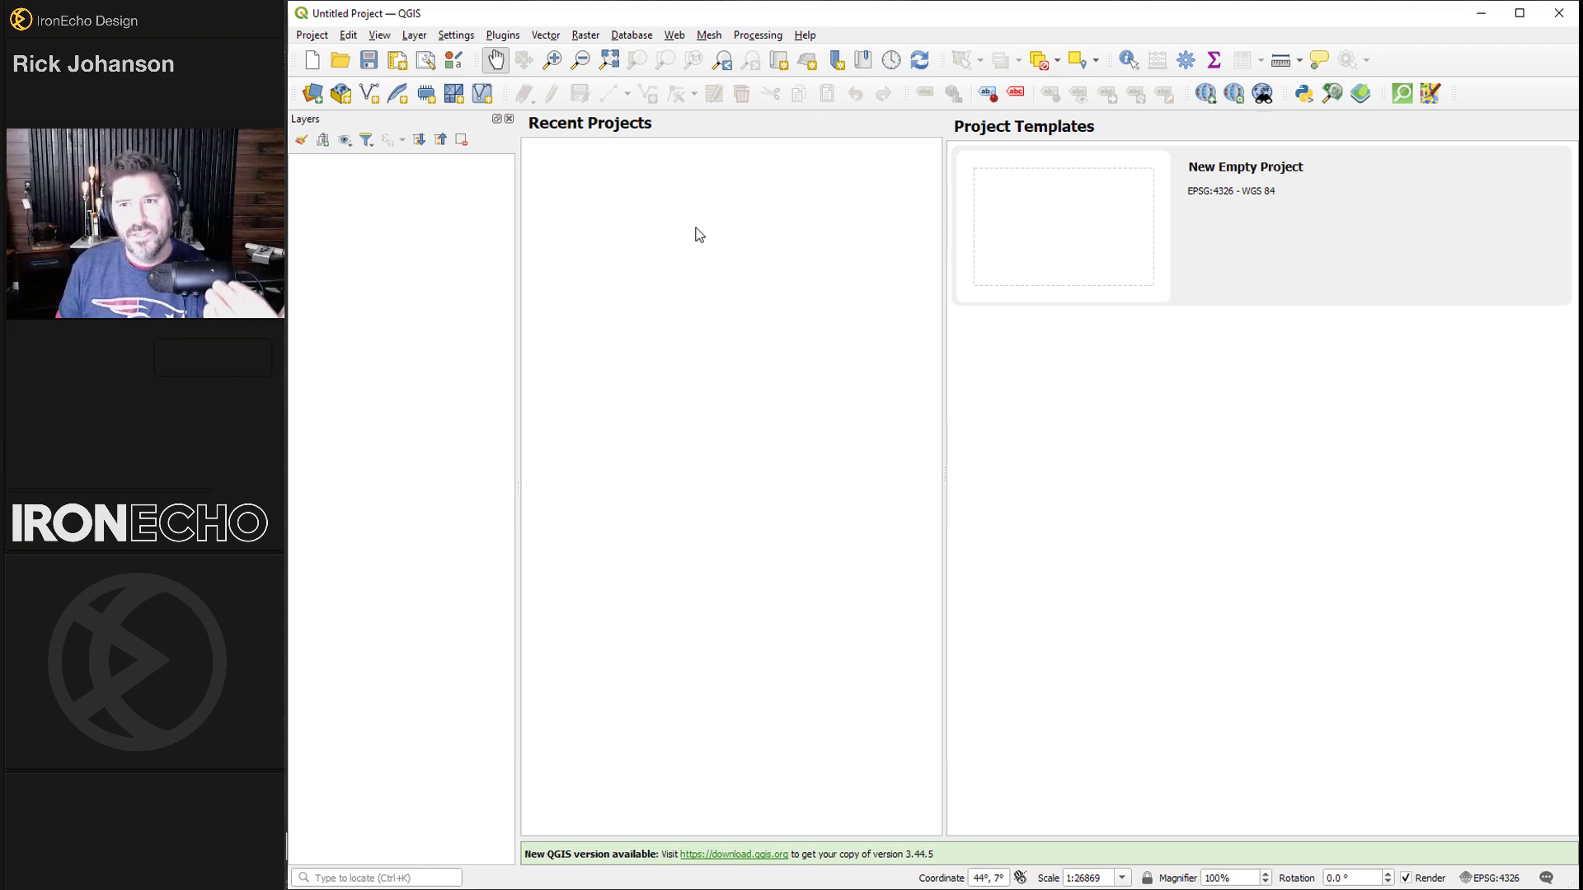
Add the OSM Standard basemap from QuickMapServices so a world map appears.
click(1205, 93)
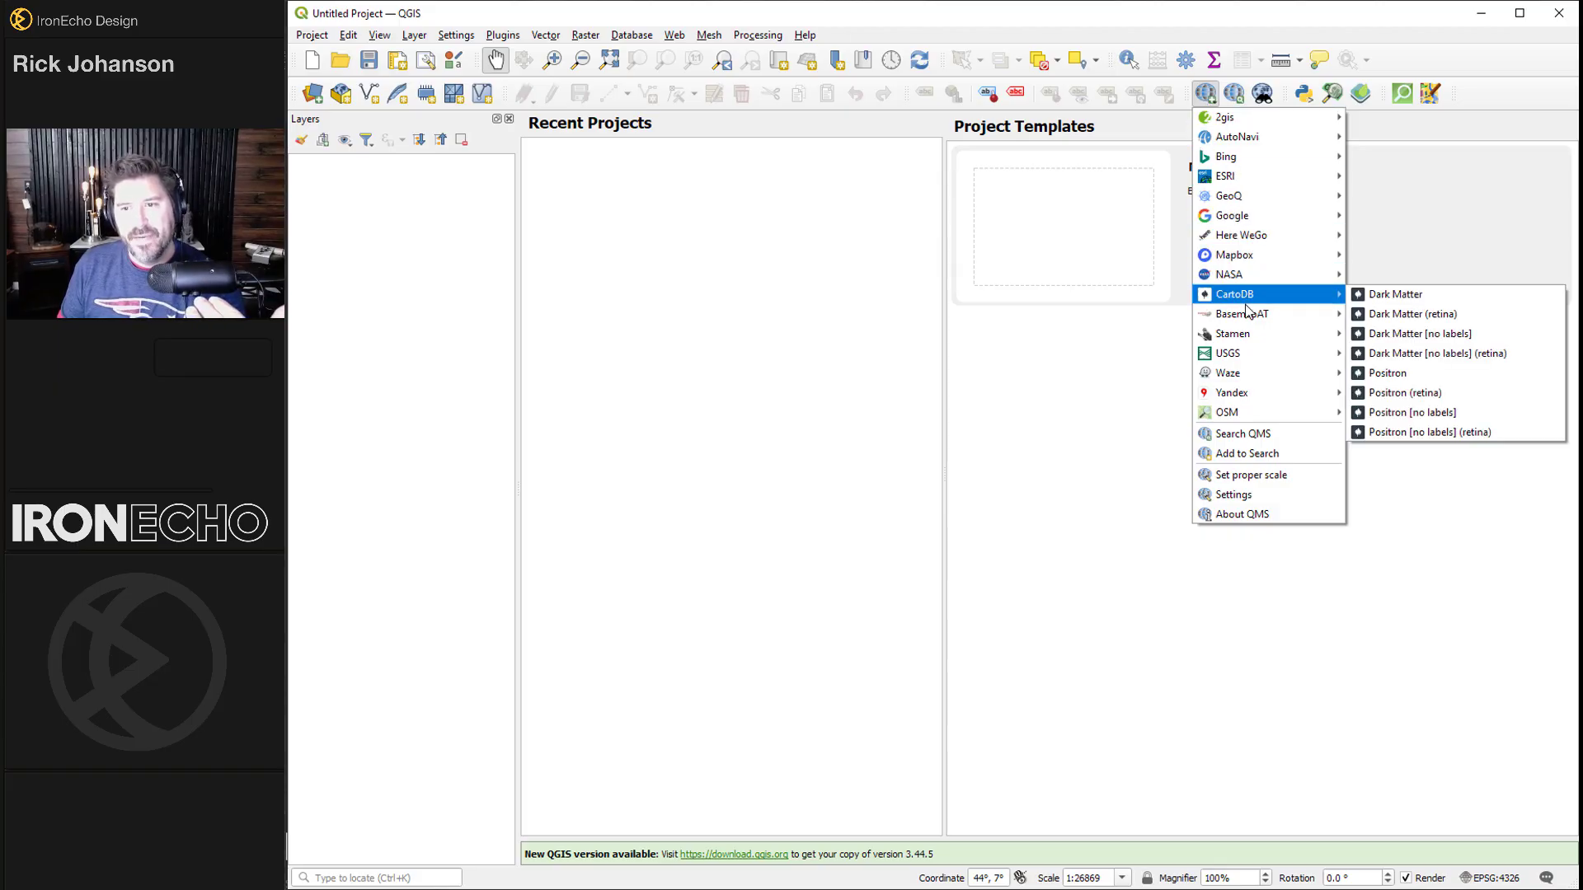
mouse_move(1265, 418)
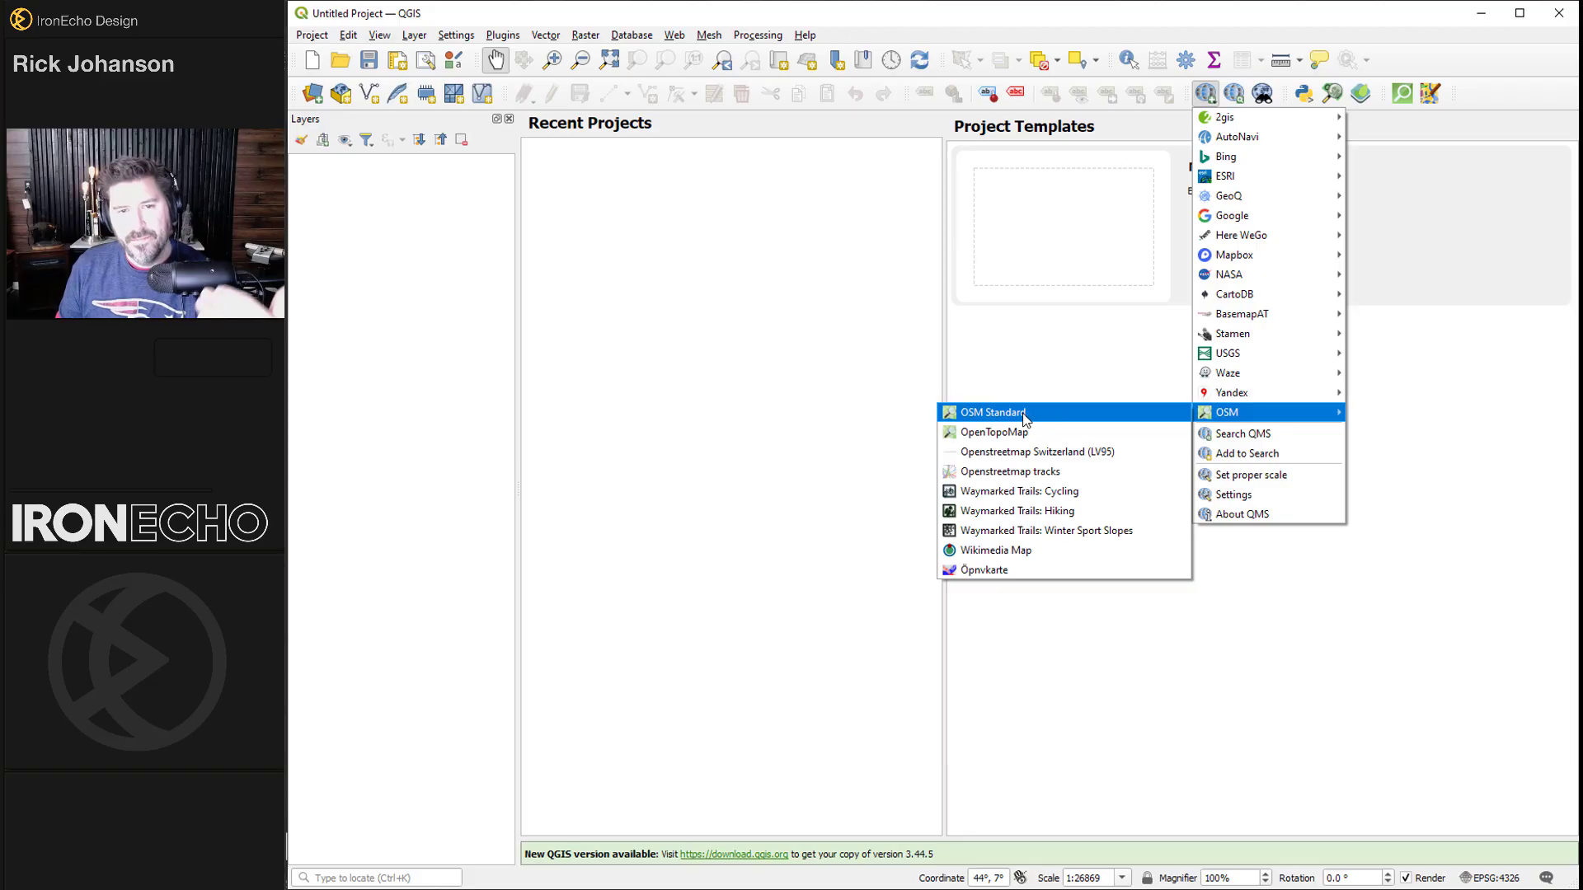
click(993, 412)
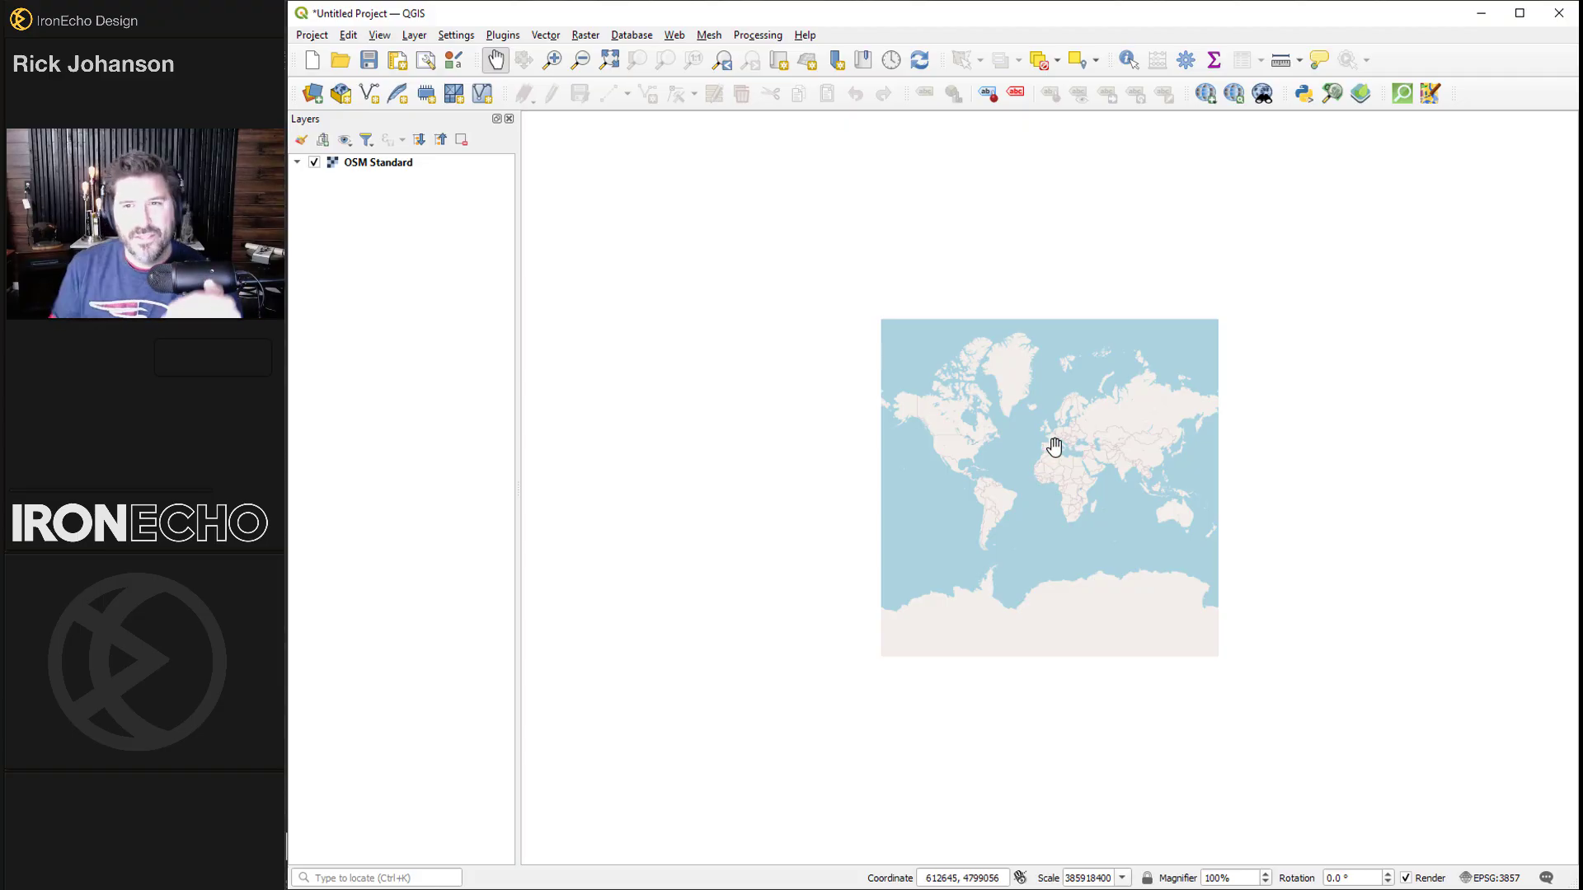
Search for Cannes in the OSM place search and zoom the map to it.
click(1333, 97)
click(414, 440)
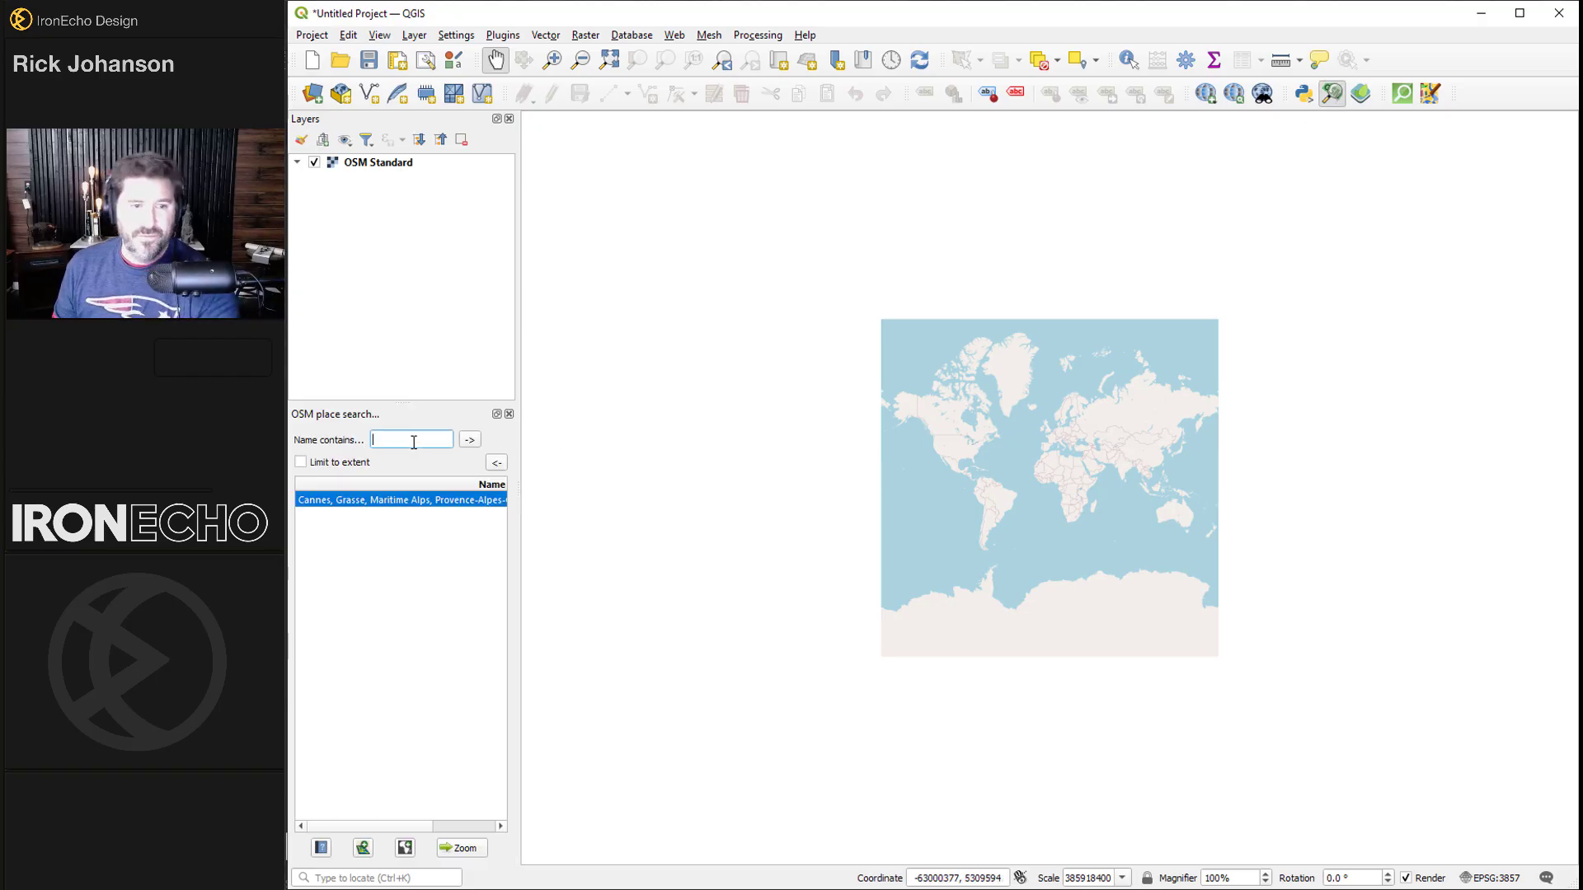
click(392, 508)
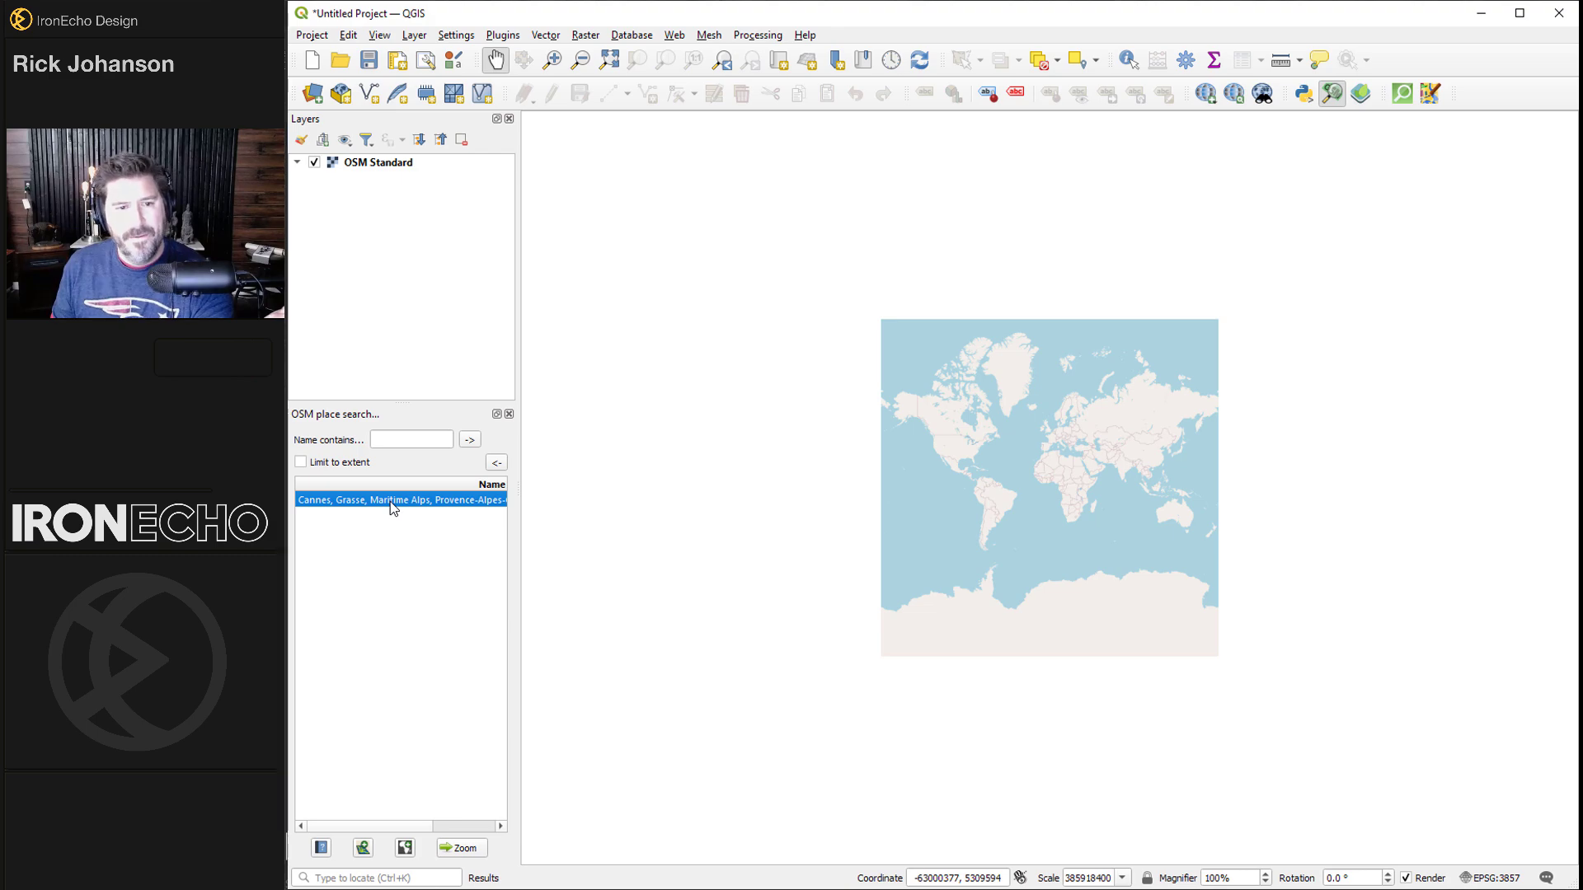
double_click(392, 508)
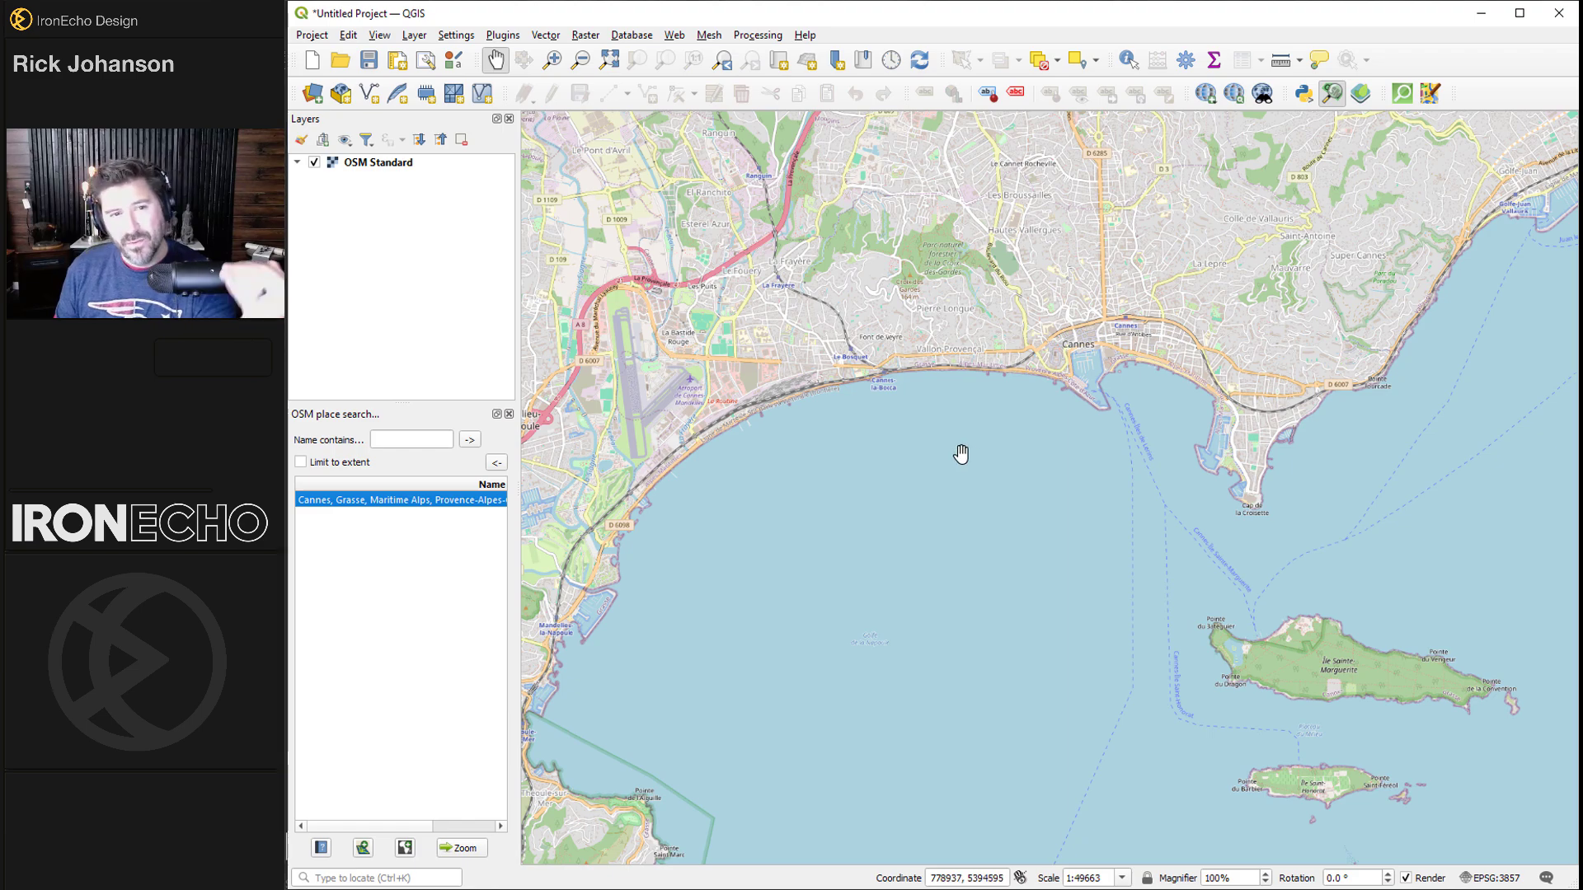
Run QuickOSM's Urban preset on the Canvas Extent to load Cannes roads and buildings.
click(314, 162)
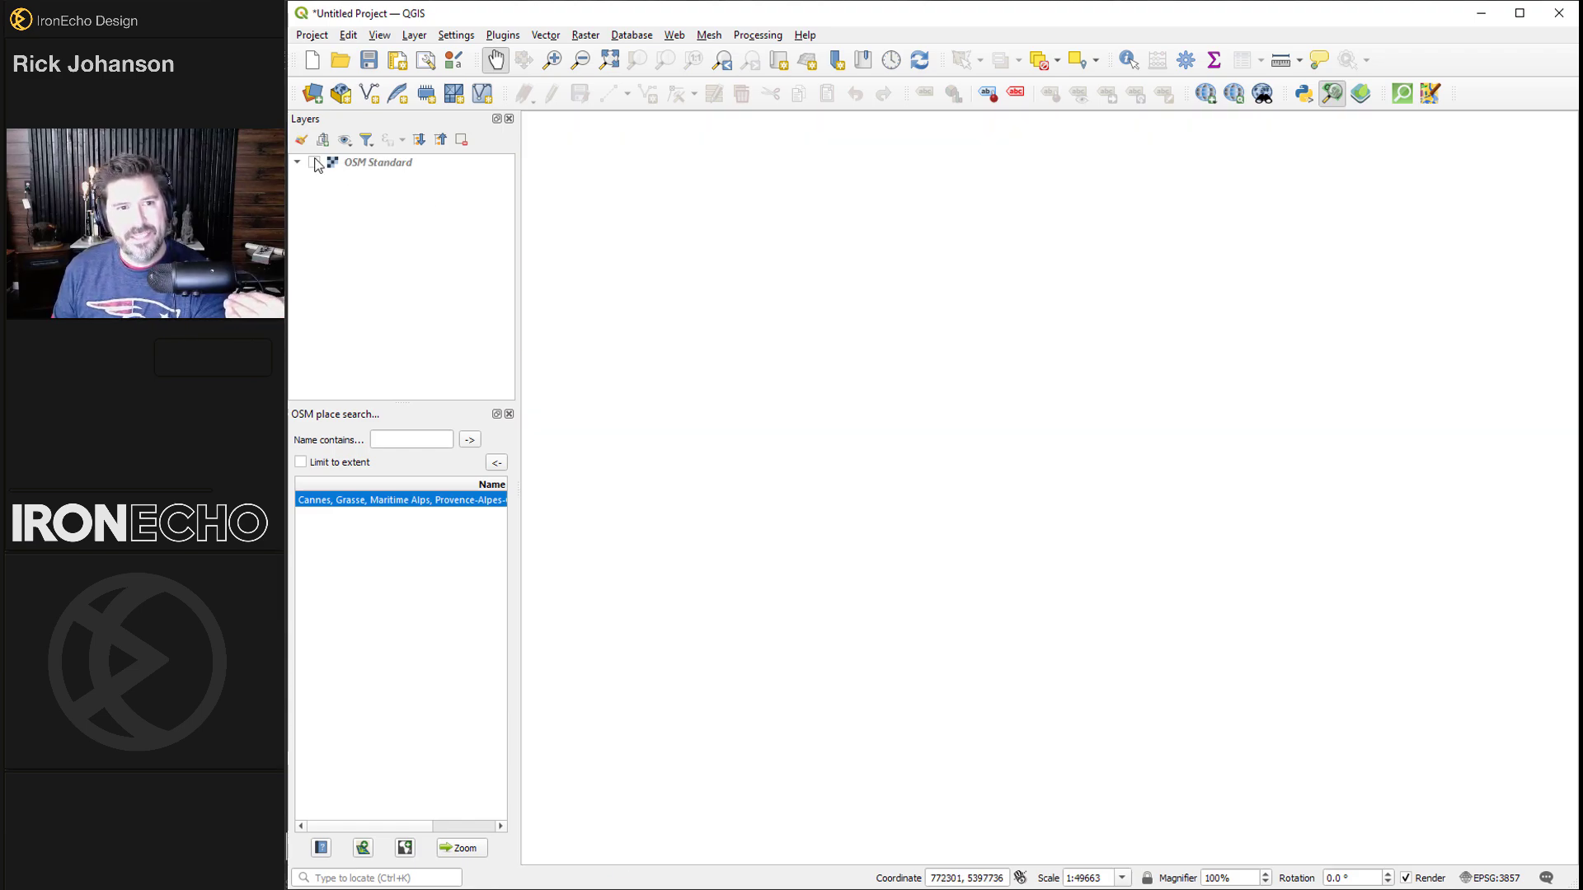
click(314, 163)
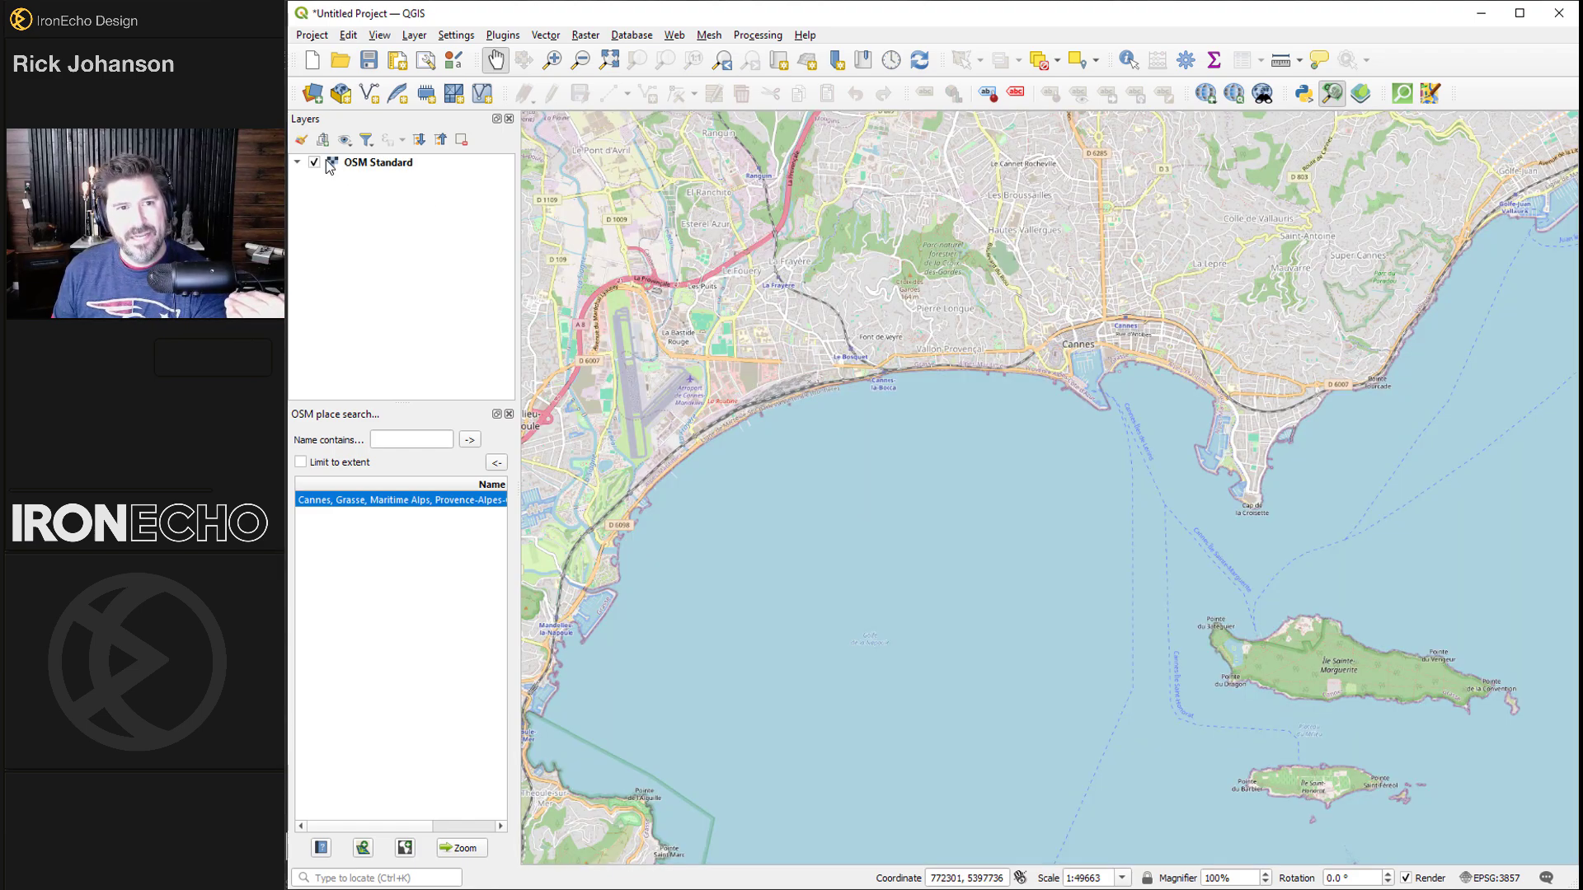
click(1404, 97)
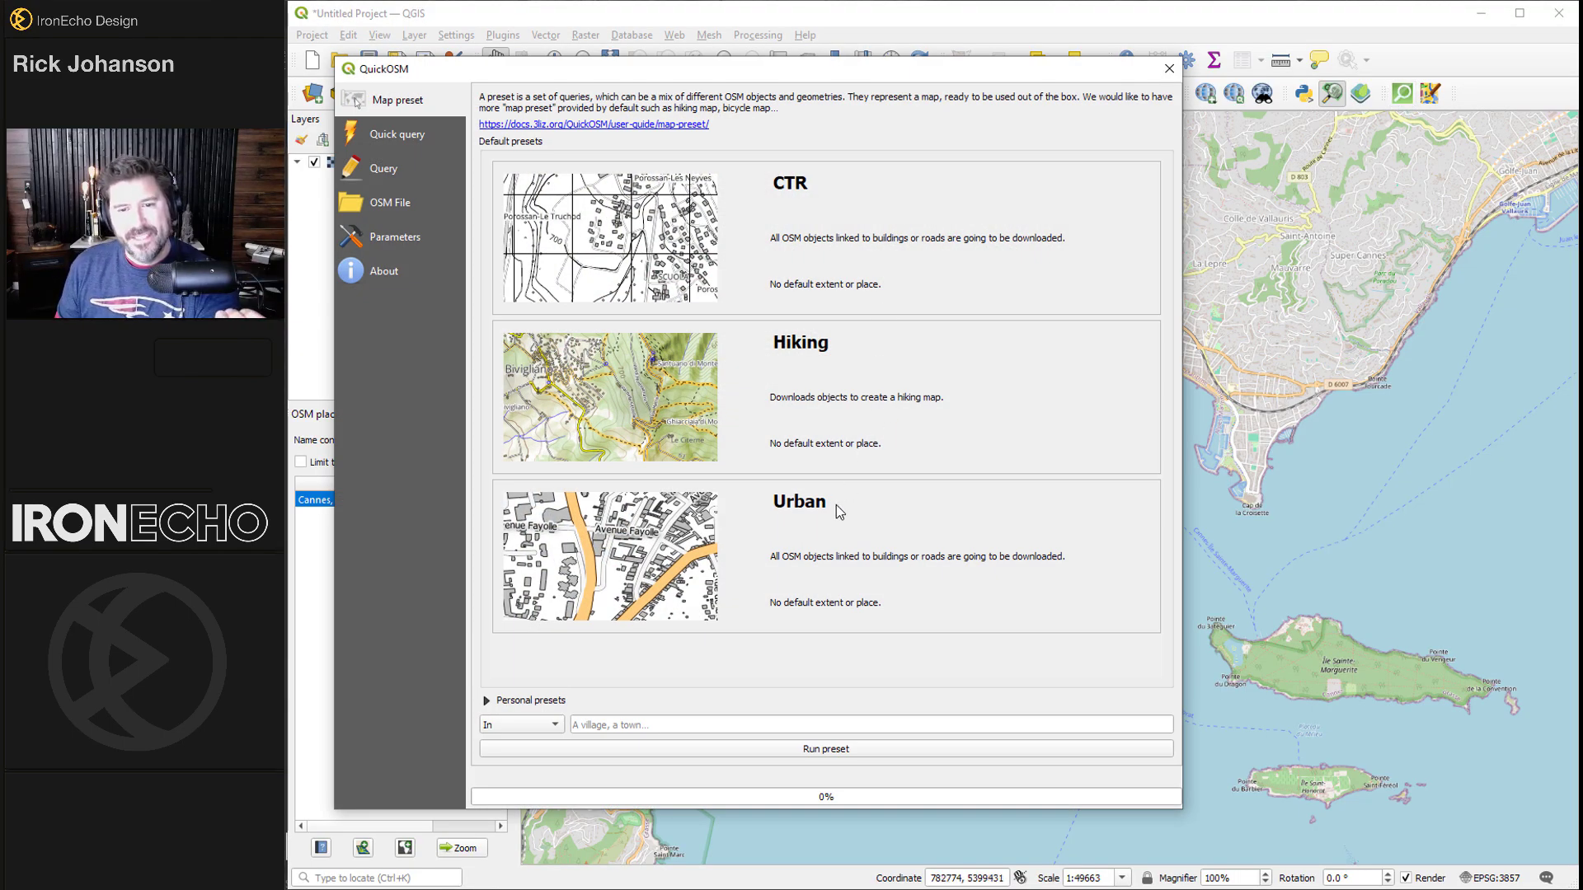
click(651, 577)
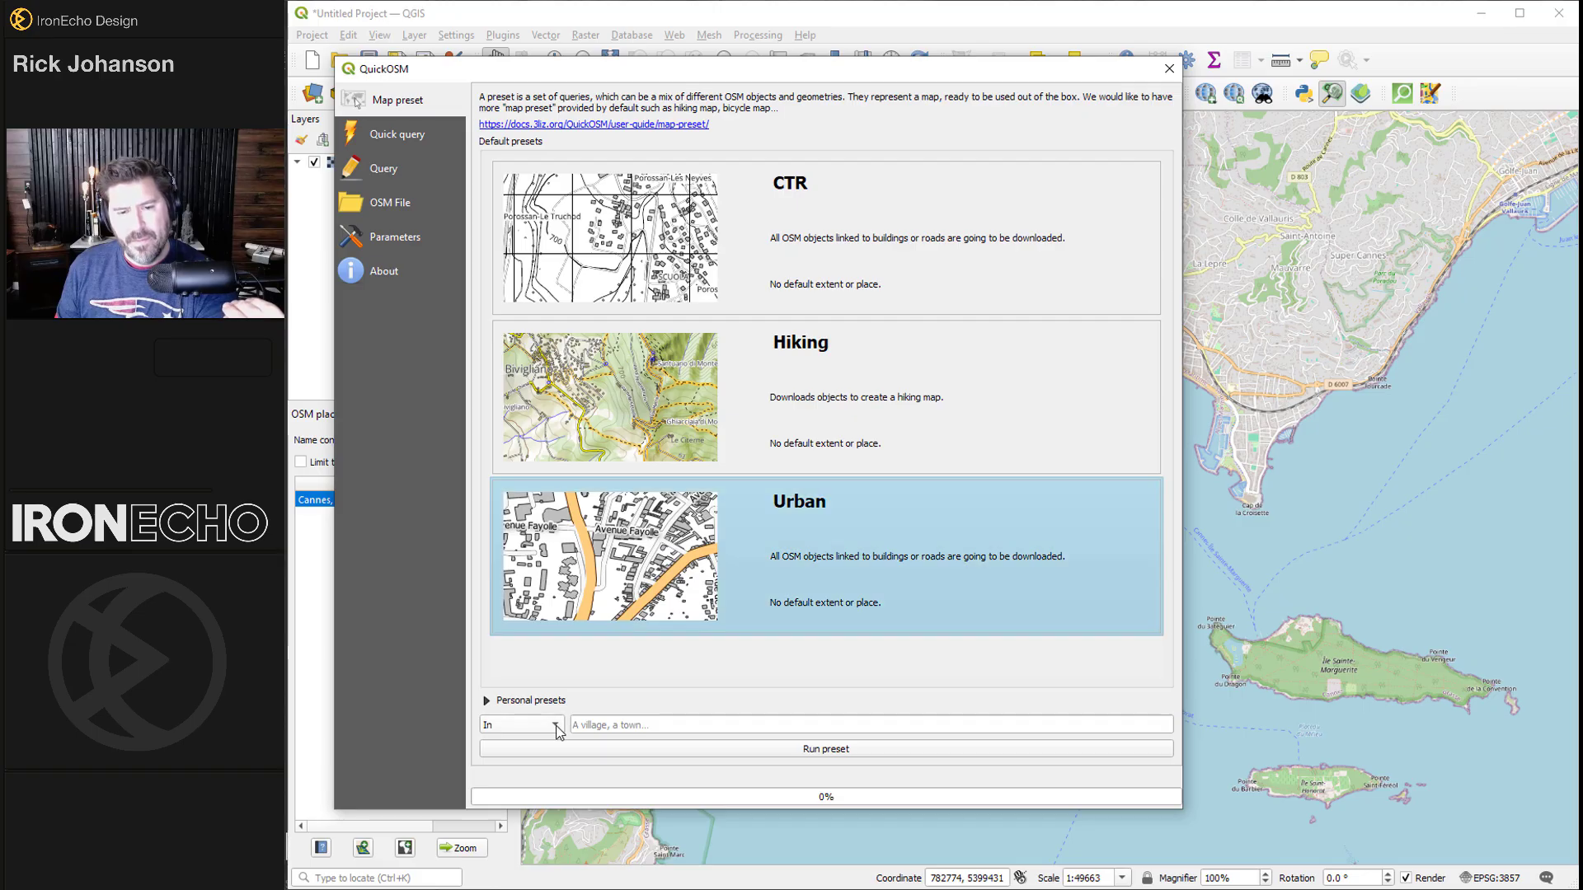
click(554, 725)
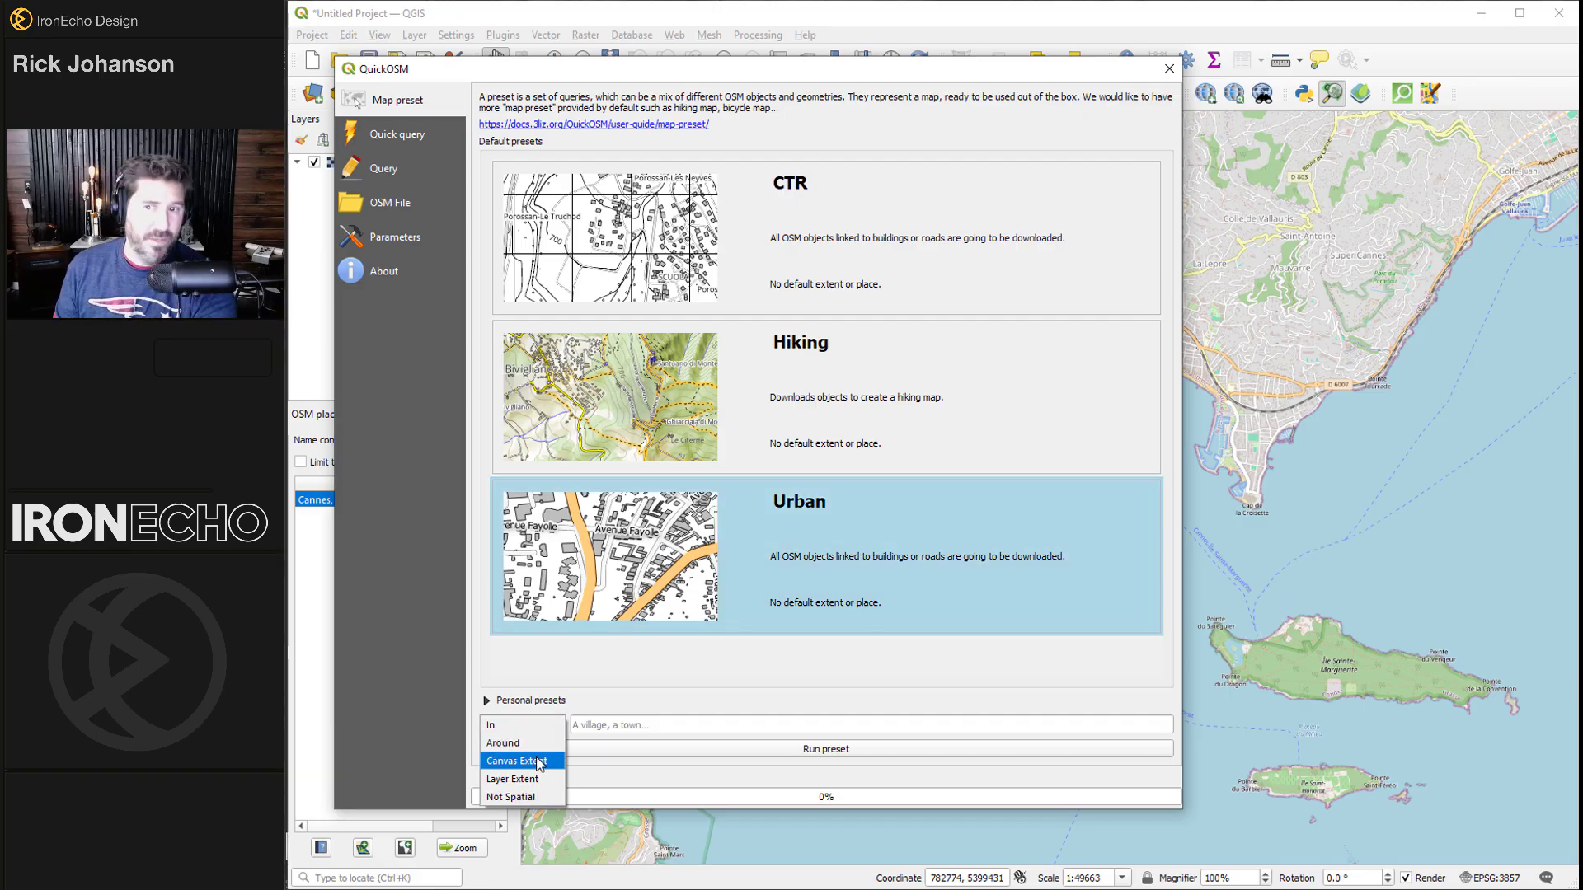
click(540, 761)
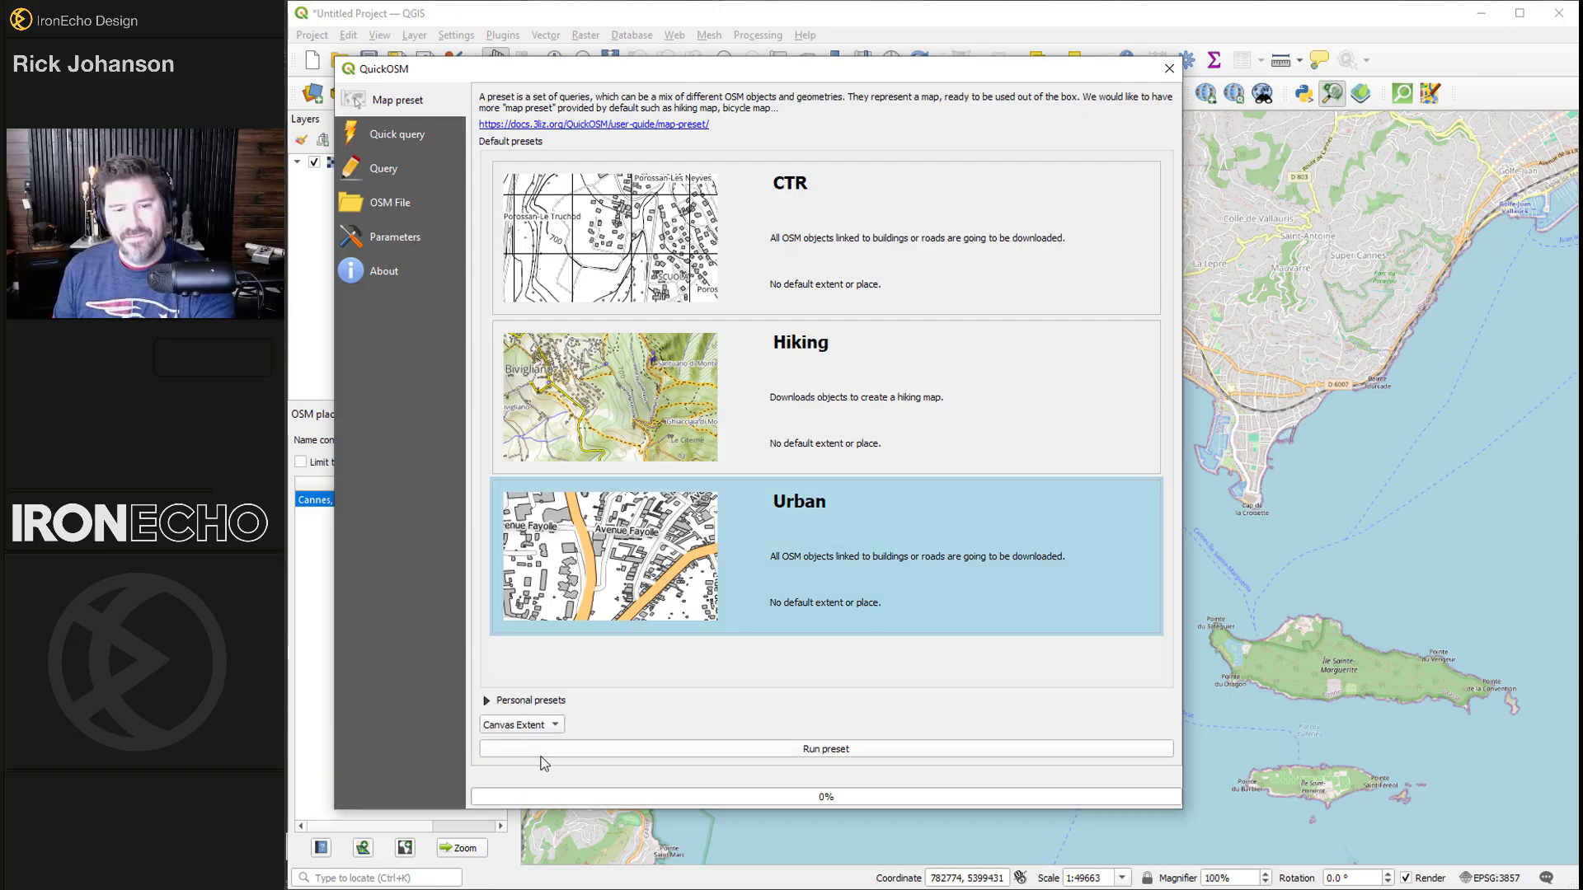
click(819, 752)
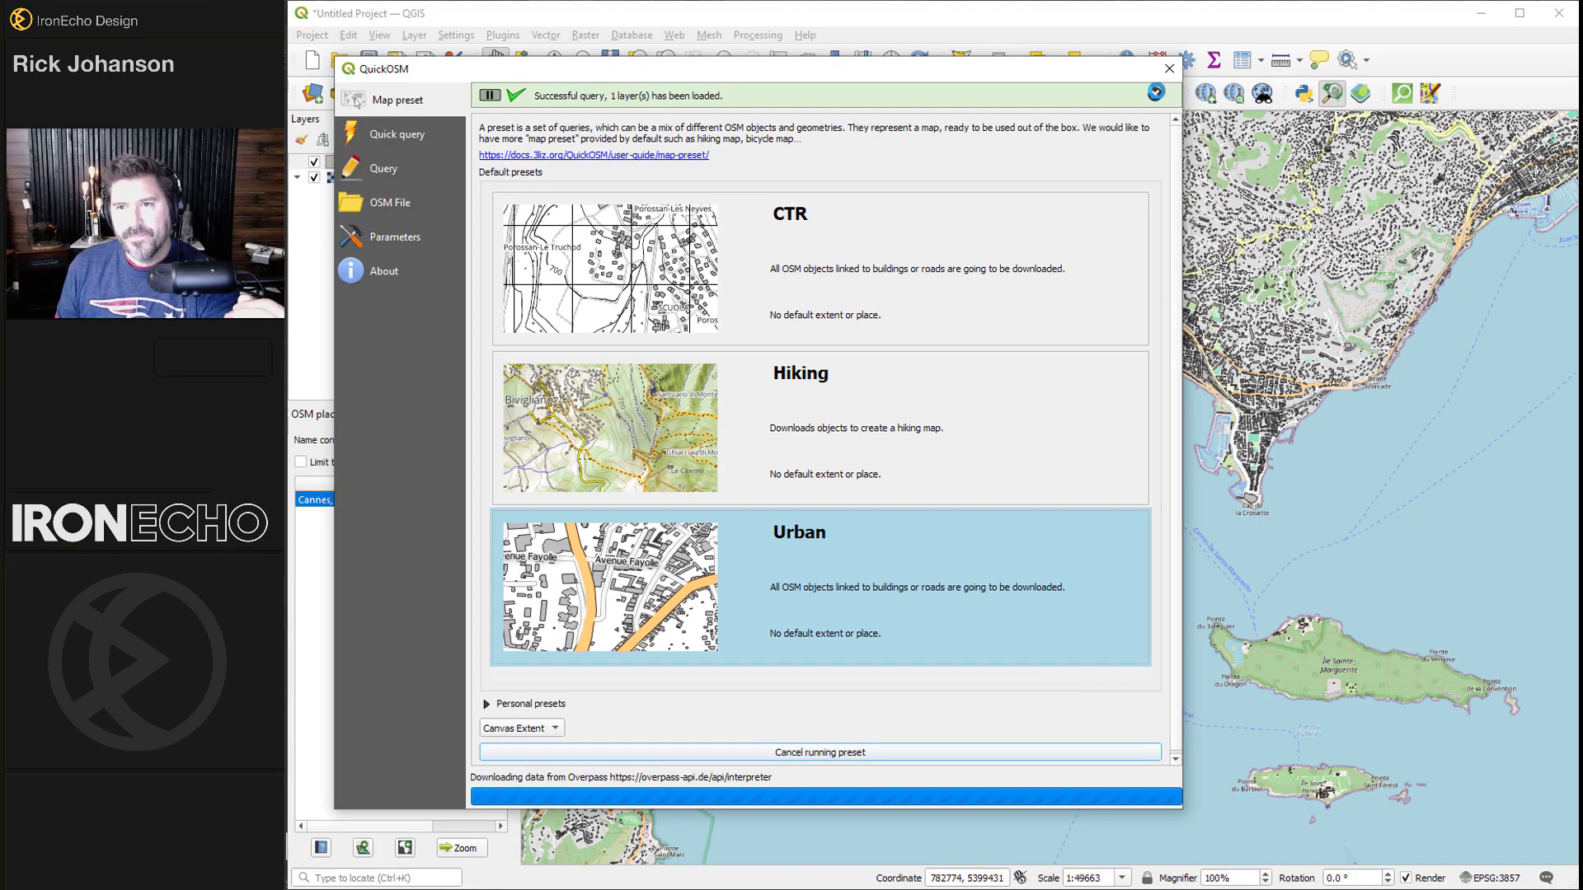
click(1169, 71)
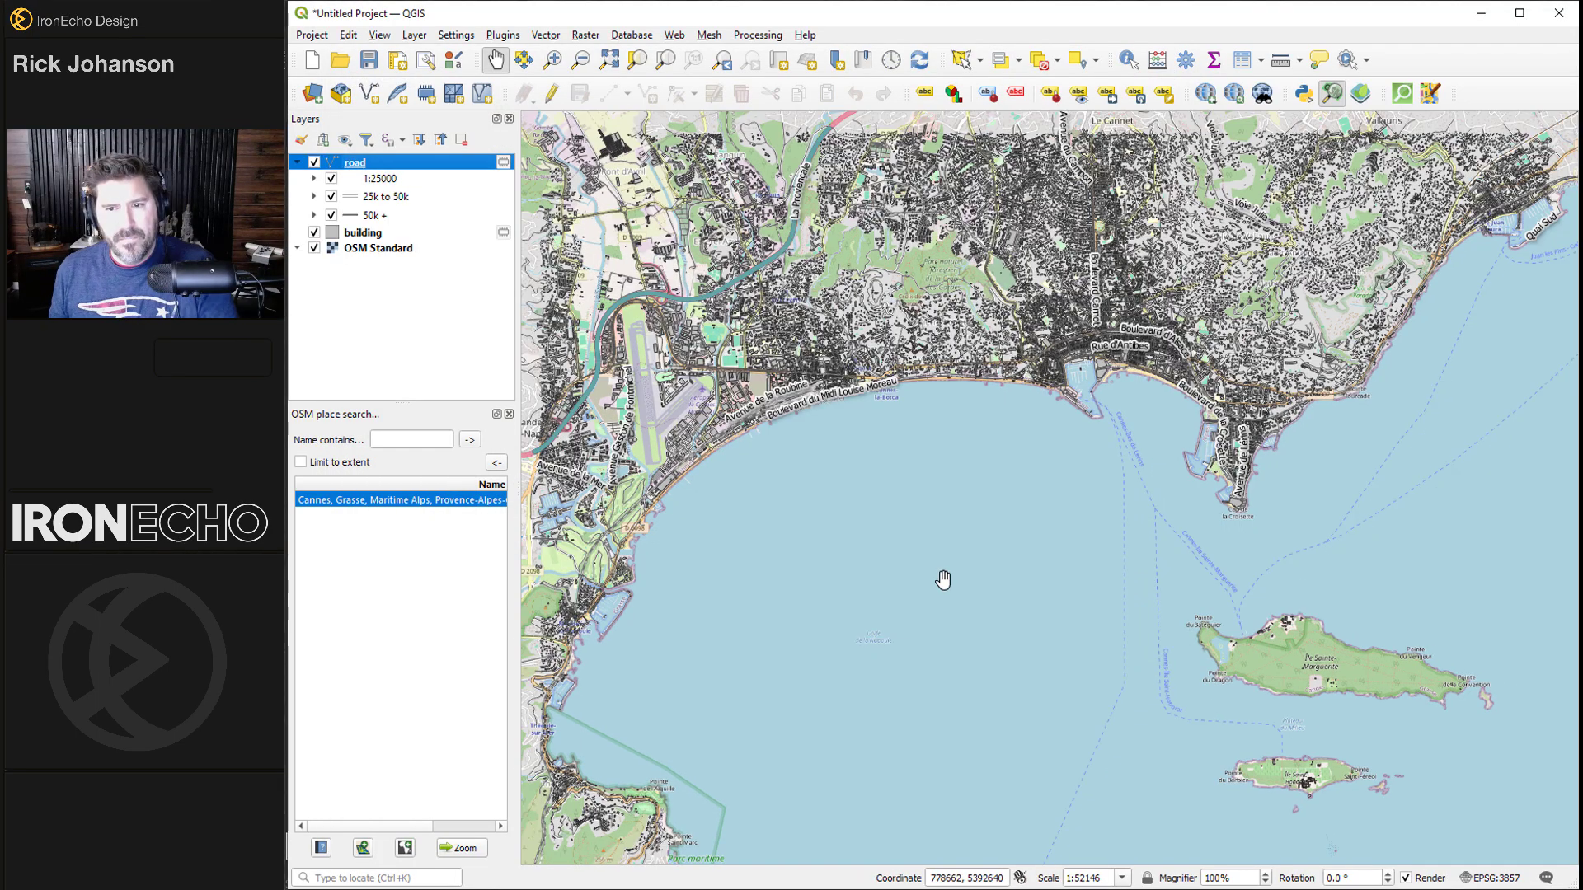
Hide the OSM basemap and building layers, and set the road layer to No Labels.
click(314, 248)
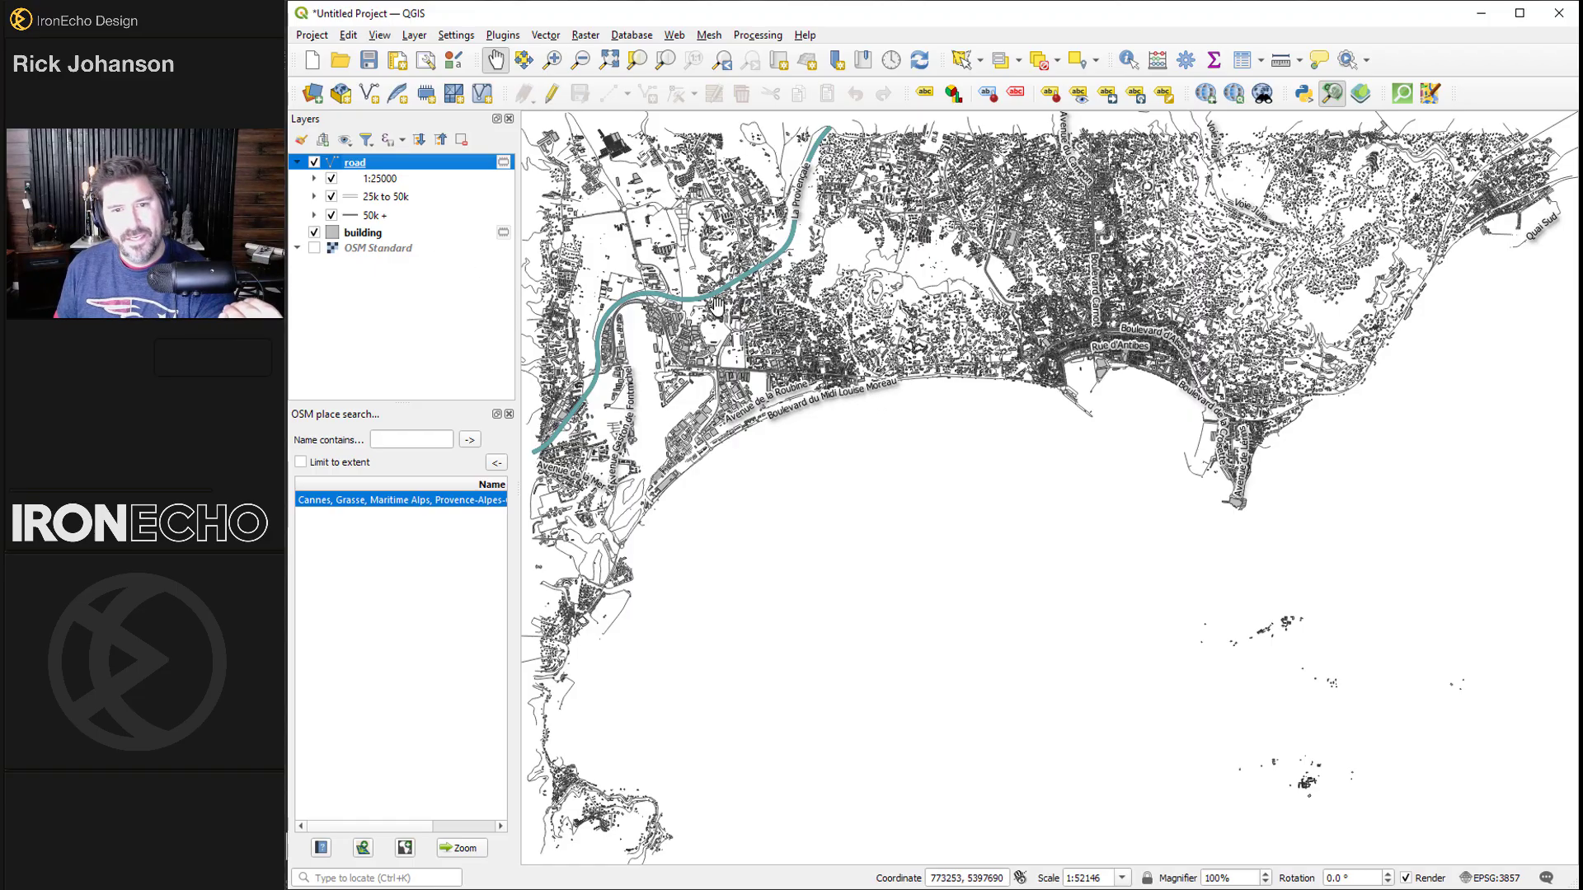
double_click(356, 163)
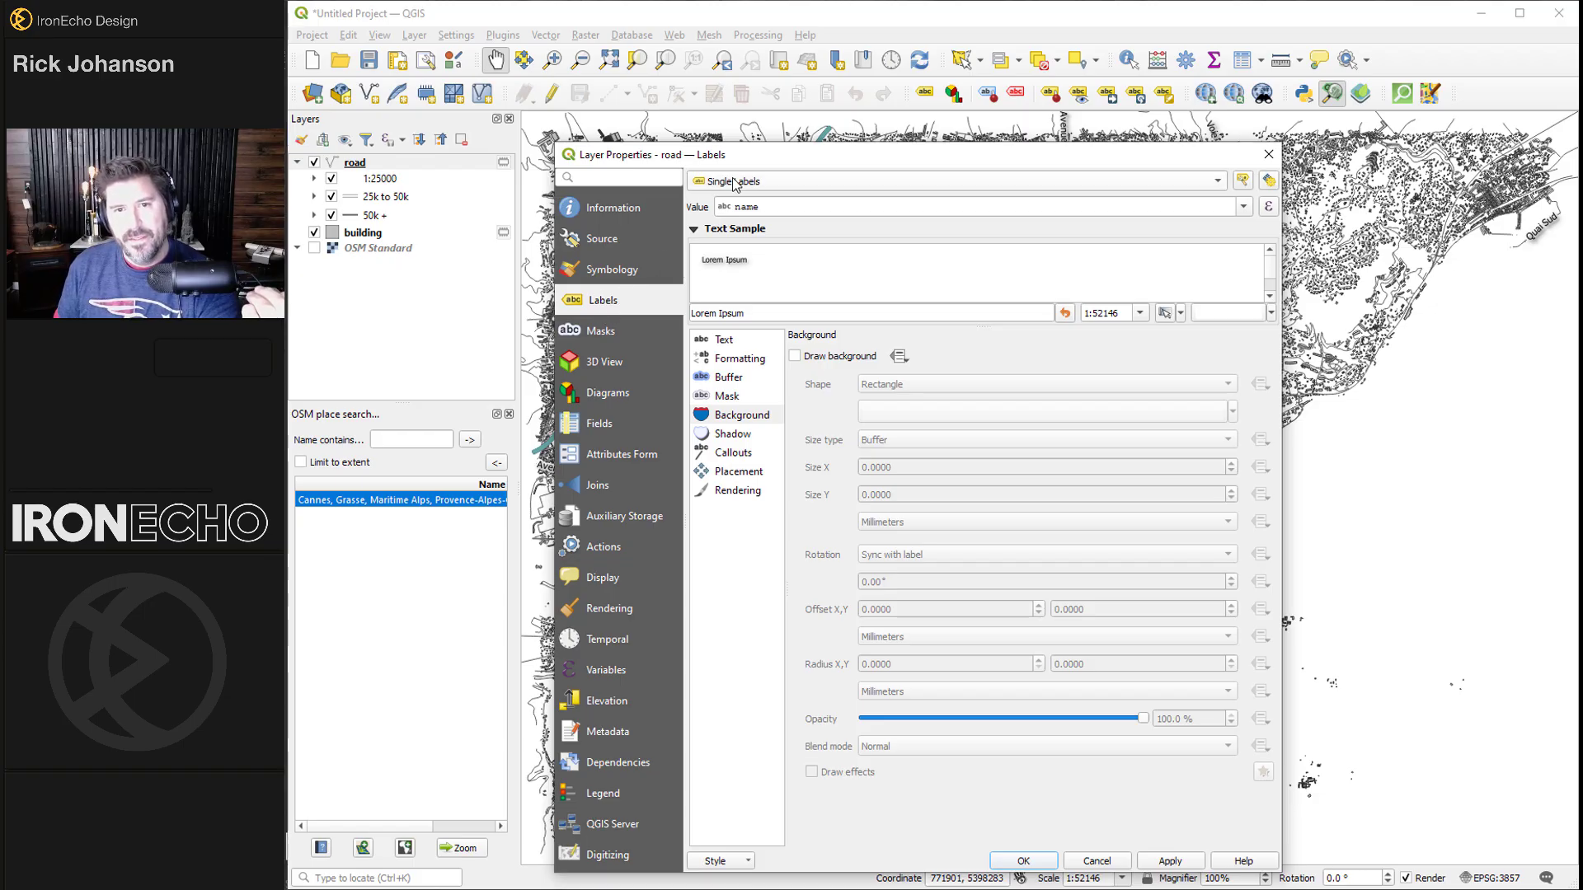
click(1217, 181)
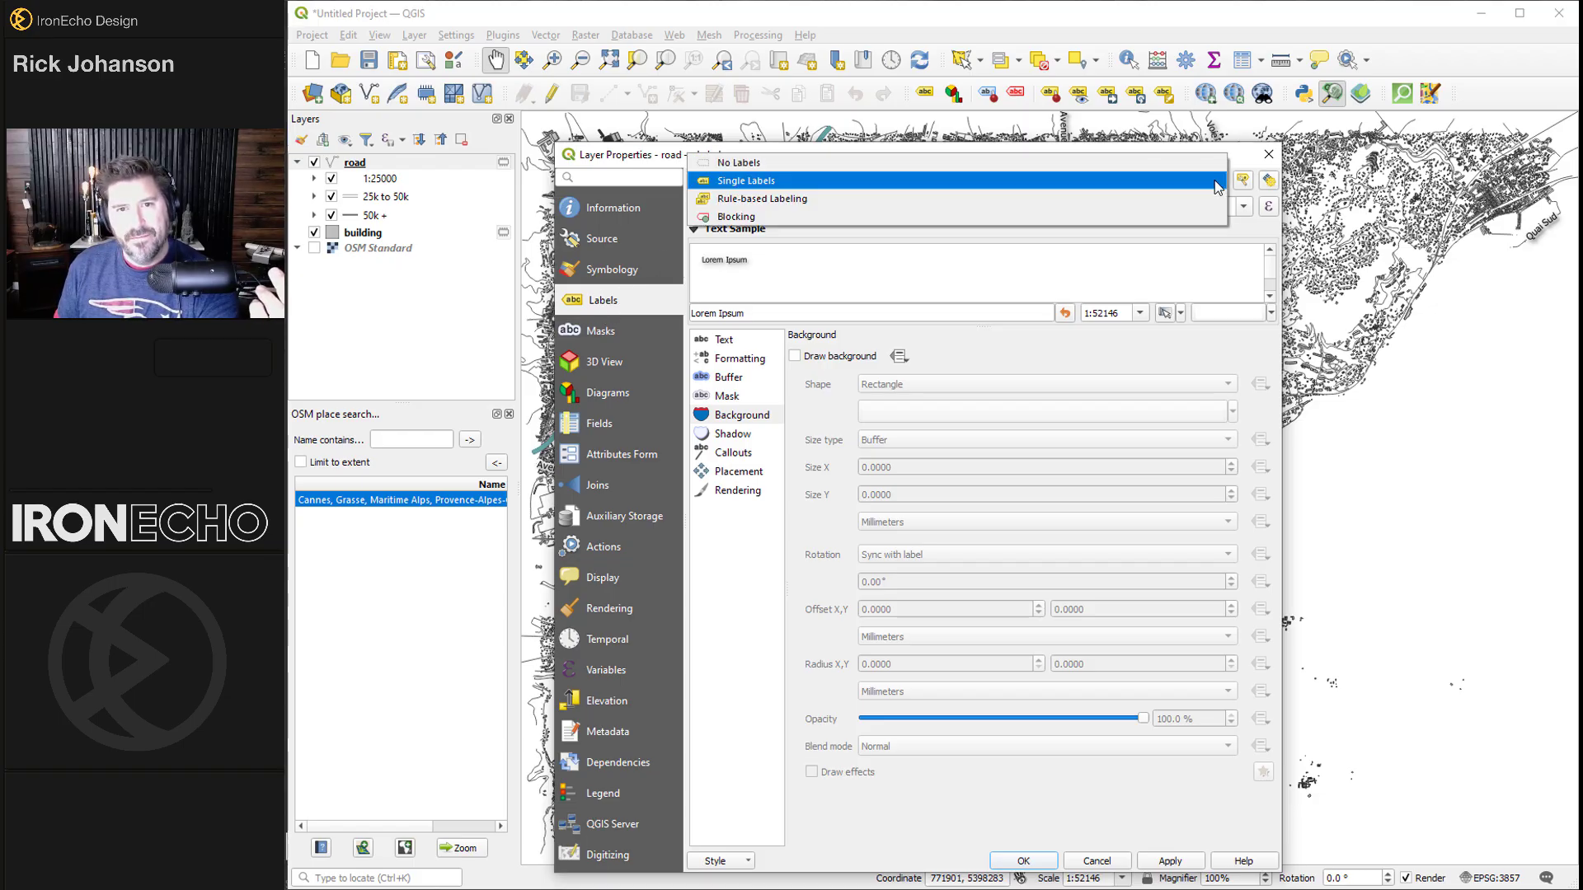
click(948, 163)
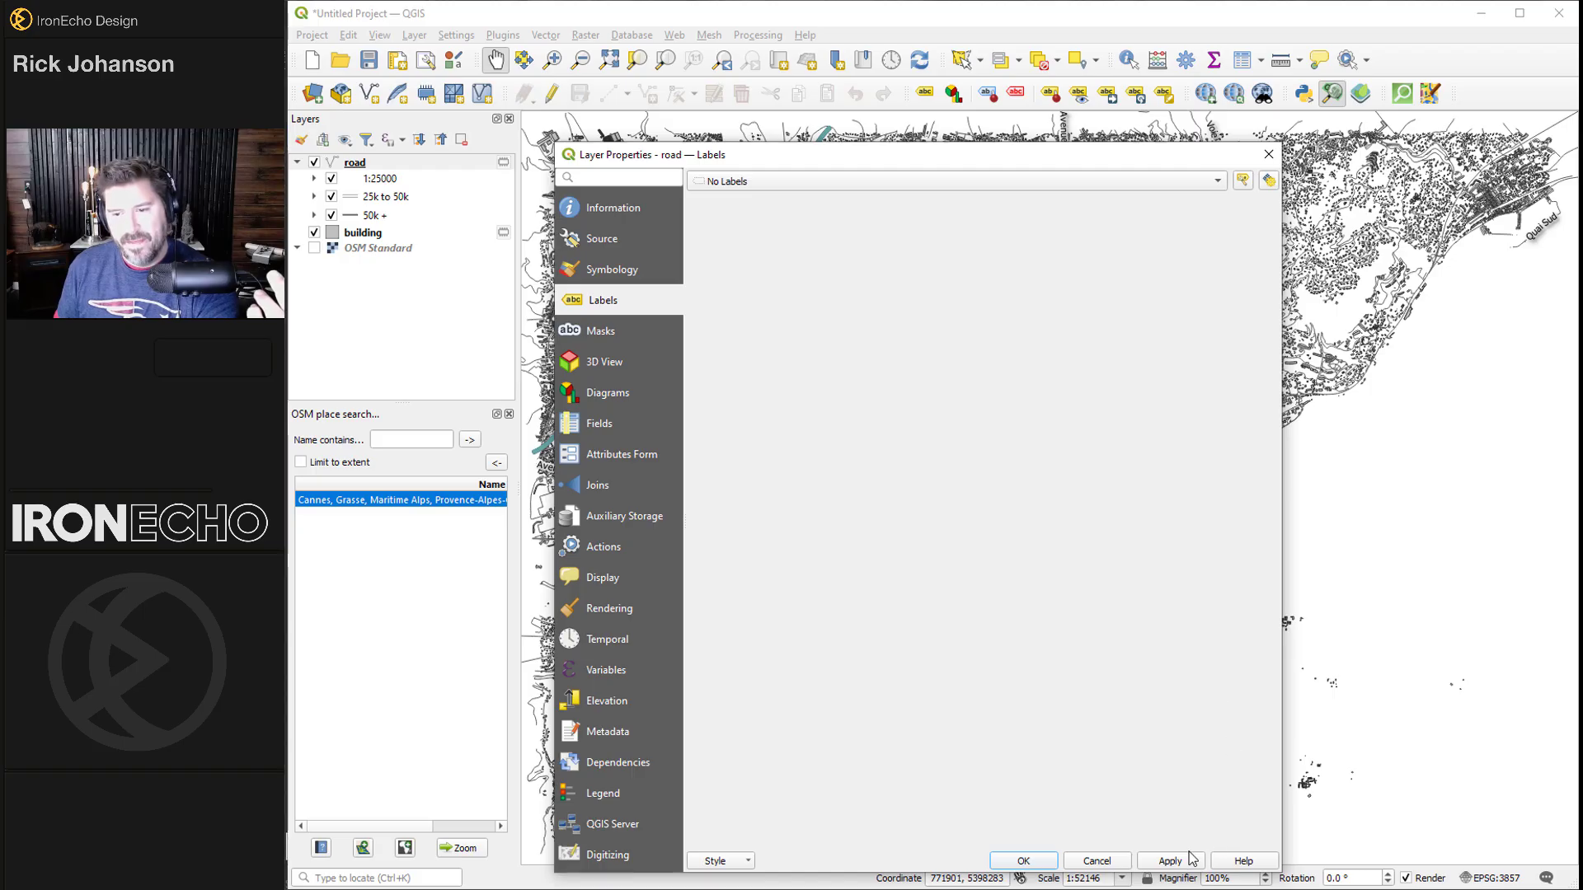
click(1044, 862)
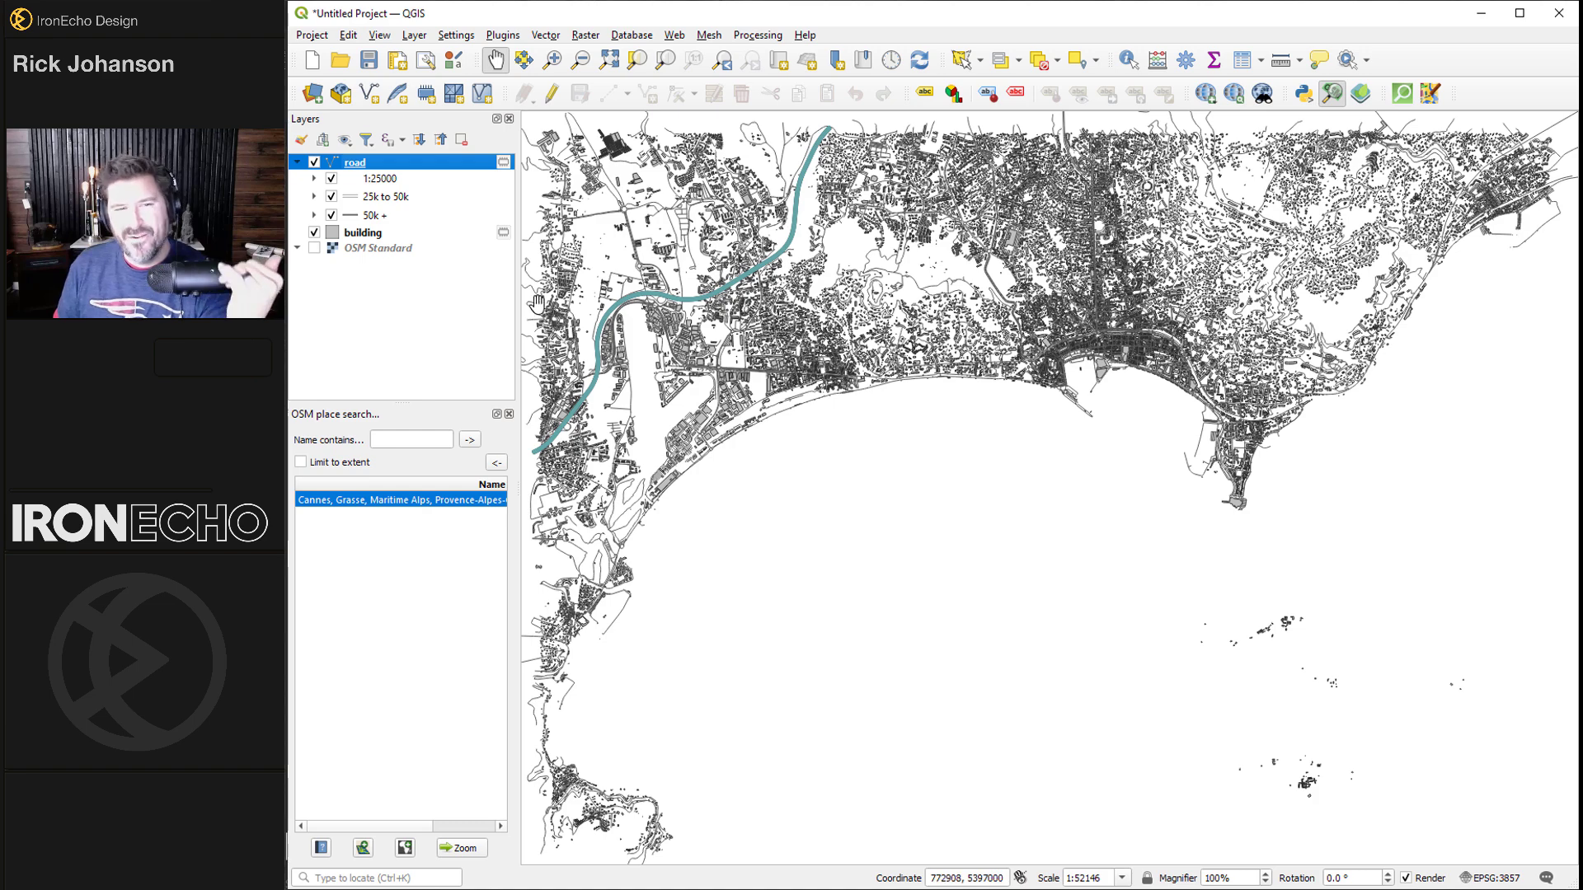
click(314, 232)
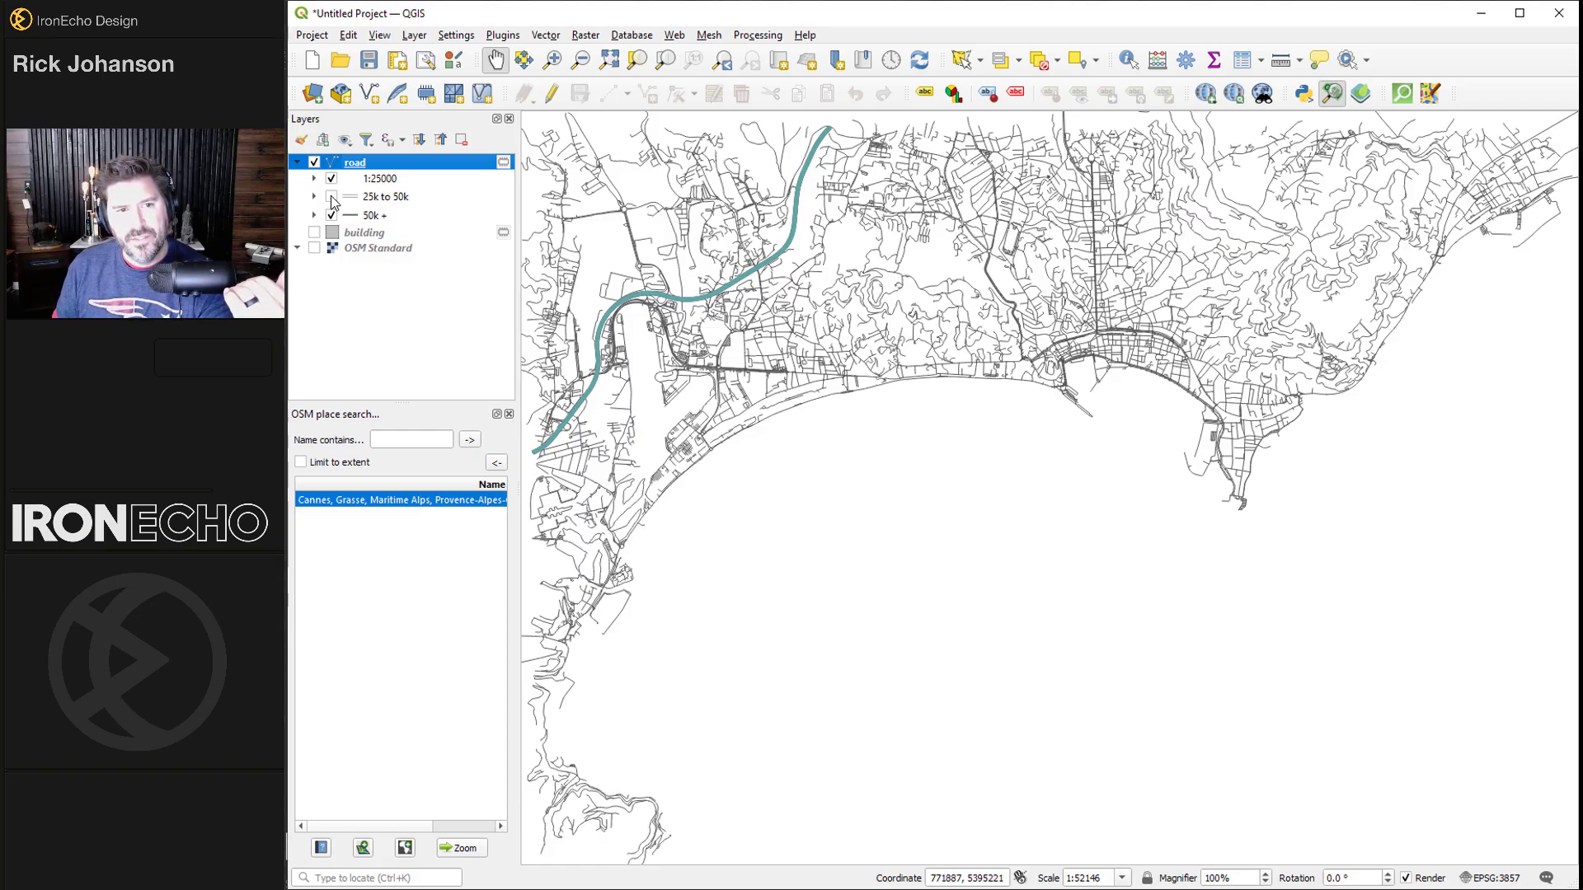
Hide the 25k to 50k, 1:25000 and Motorway or highway road rules.
click(331, 197)
click(332, 179)
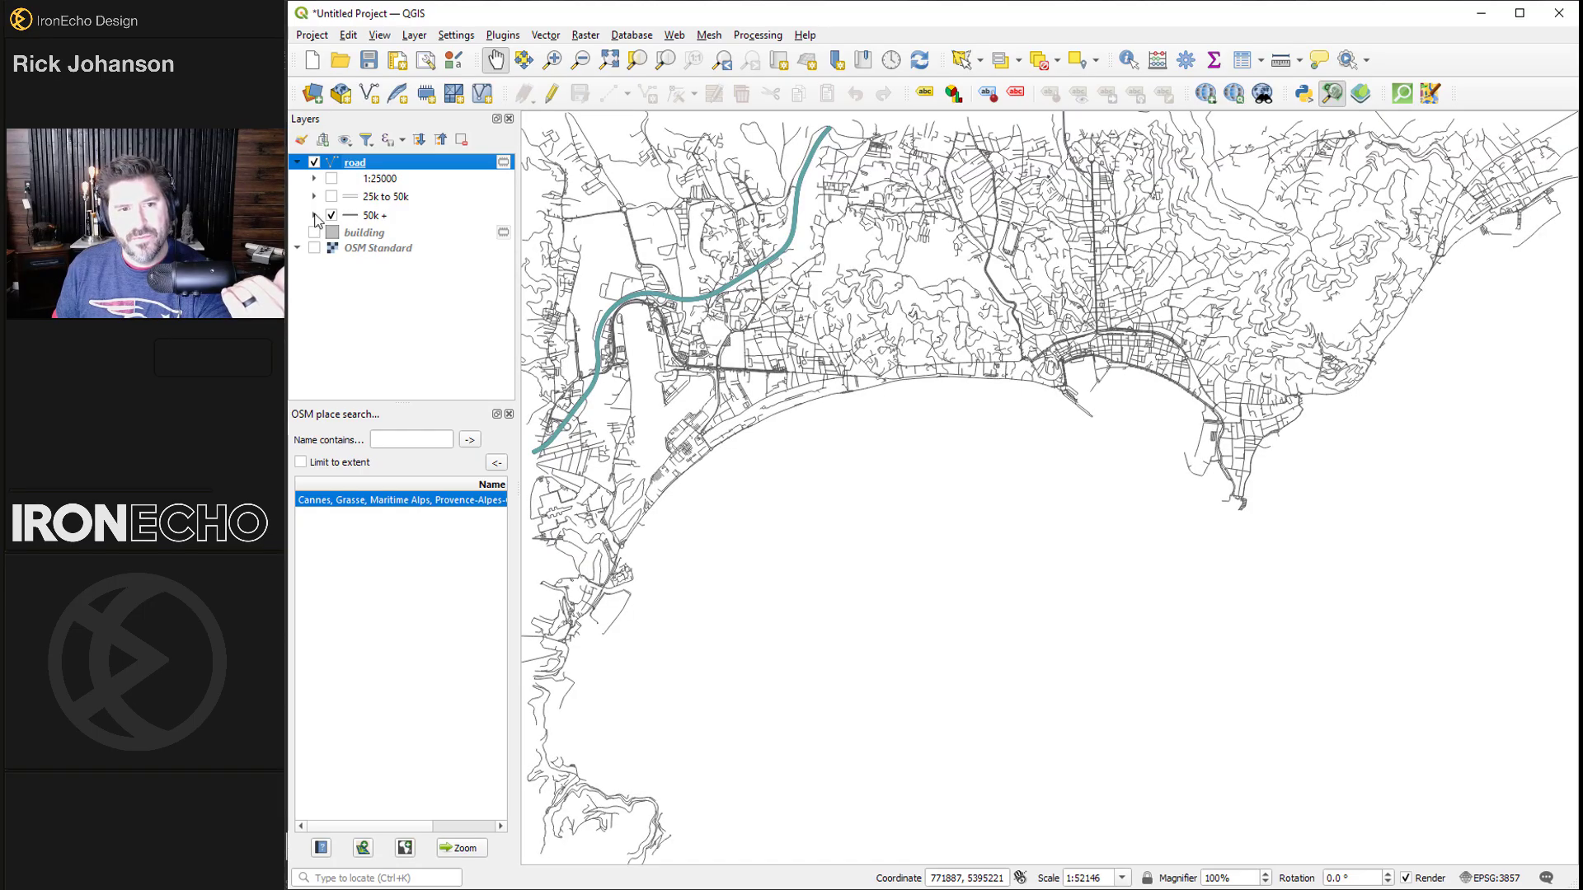
click(314, 215)
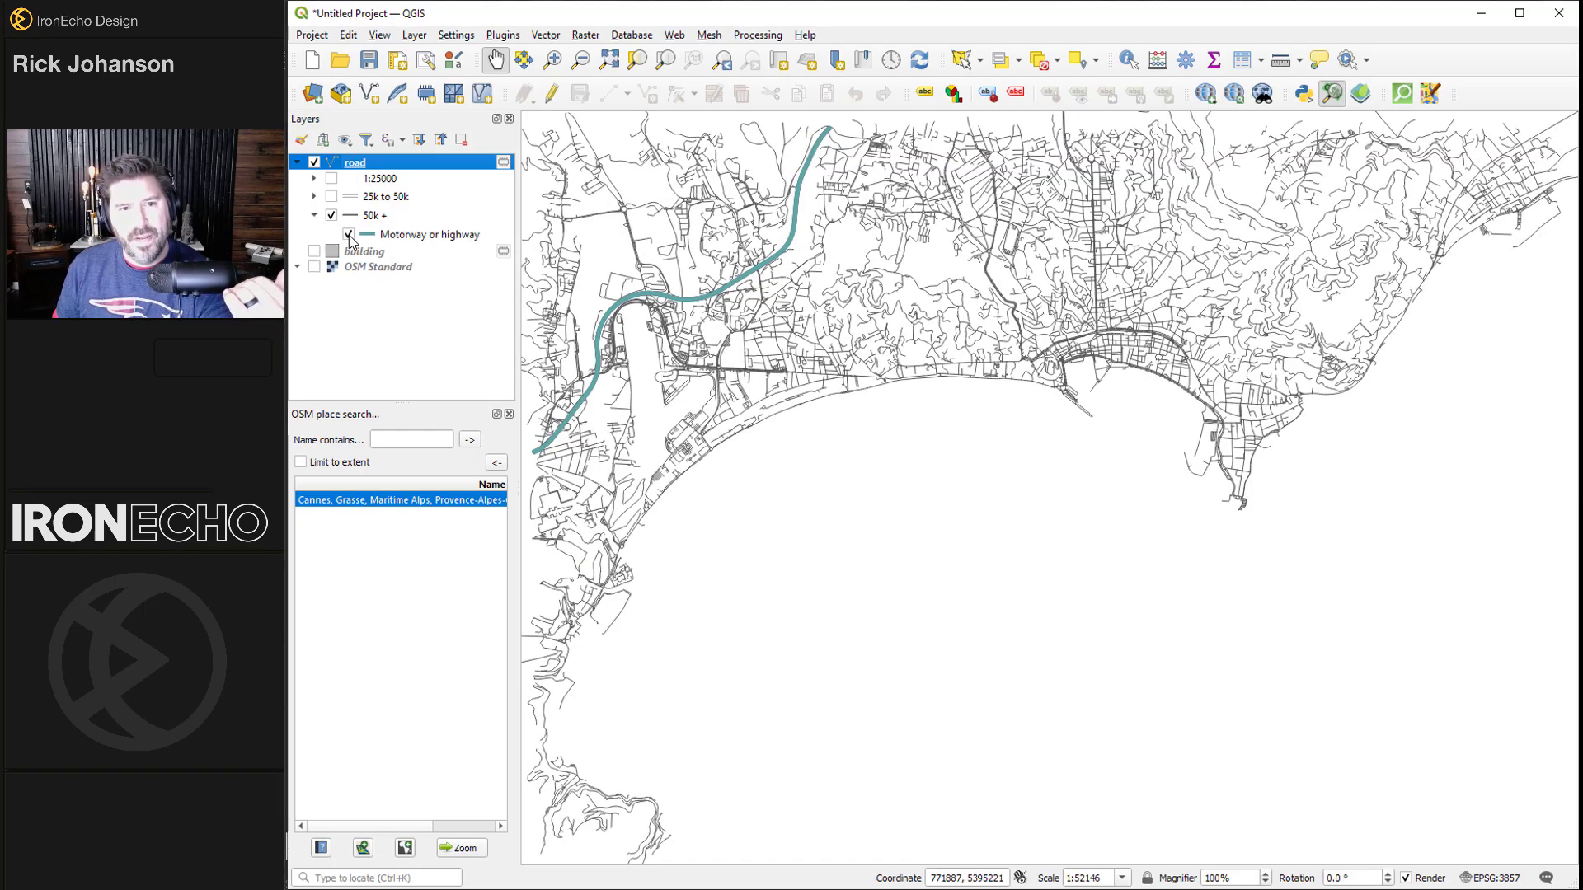
click(349, 235)
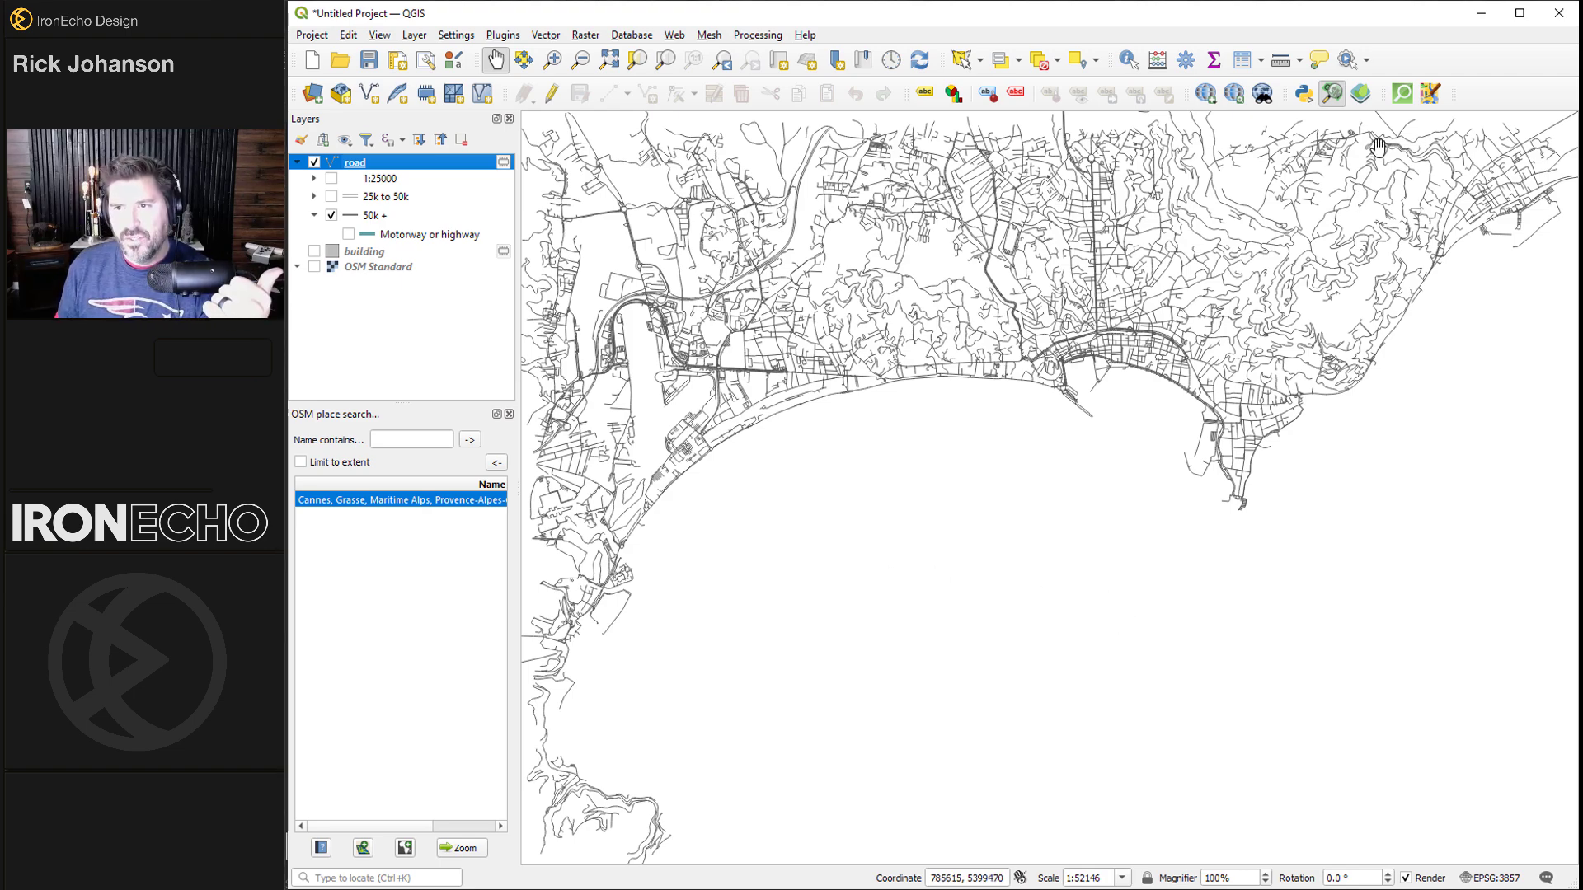
Run a QuickOSM query for boundary=maritime over the Canvas Extent to add the sea layer.
click(1403, 96)
click(404, 135)
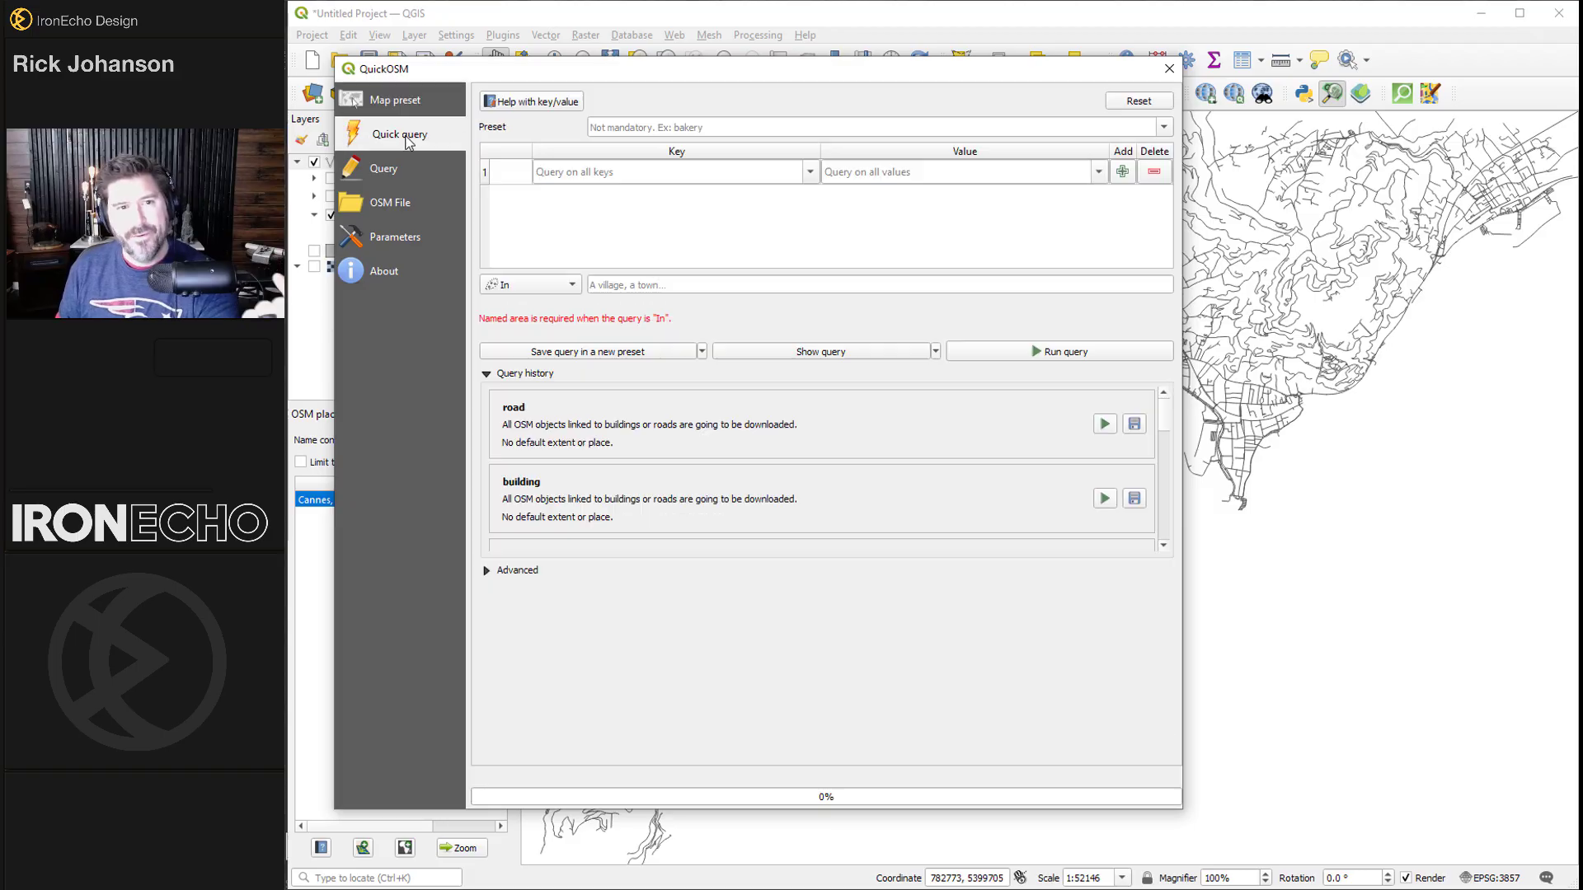
click(634, 176)
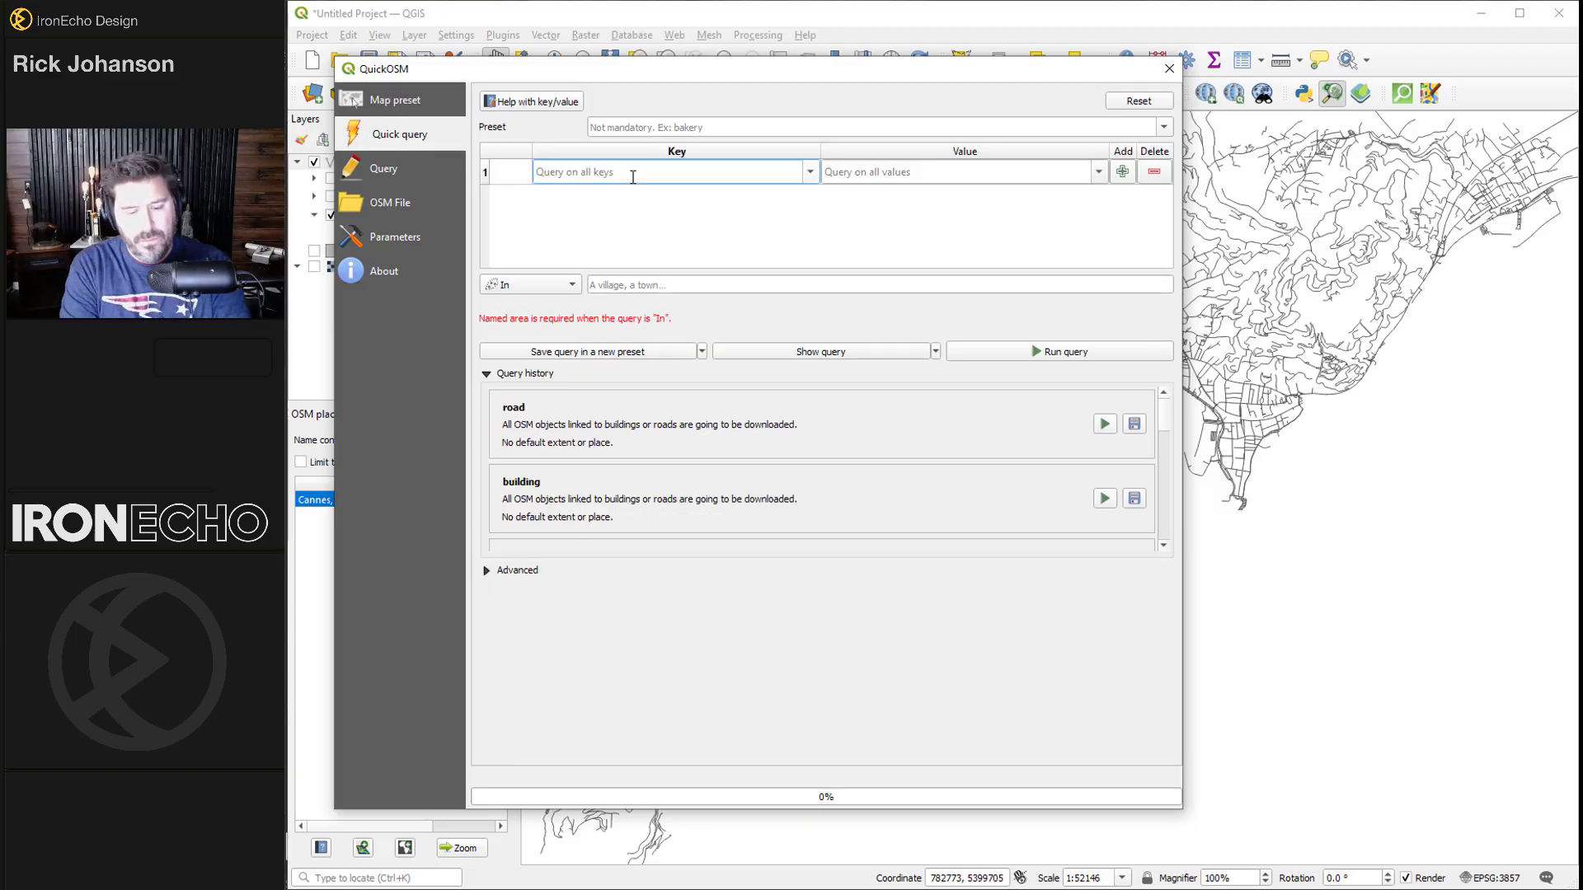
text(boundary)
click(1098, 173)
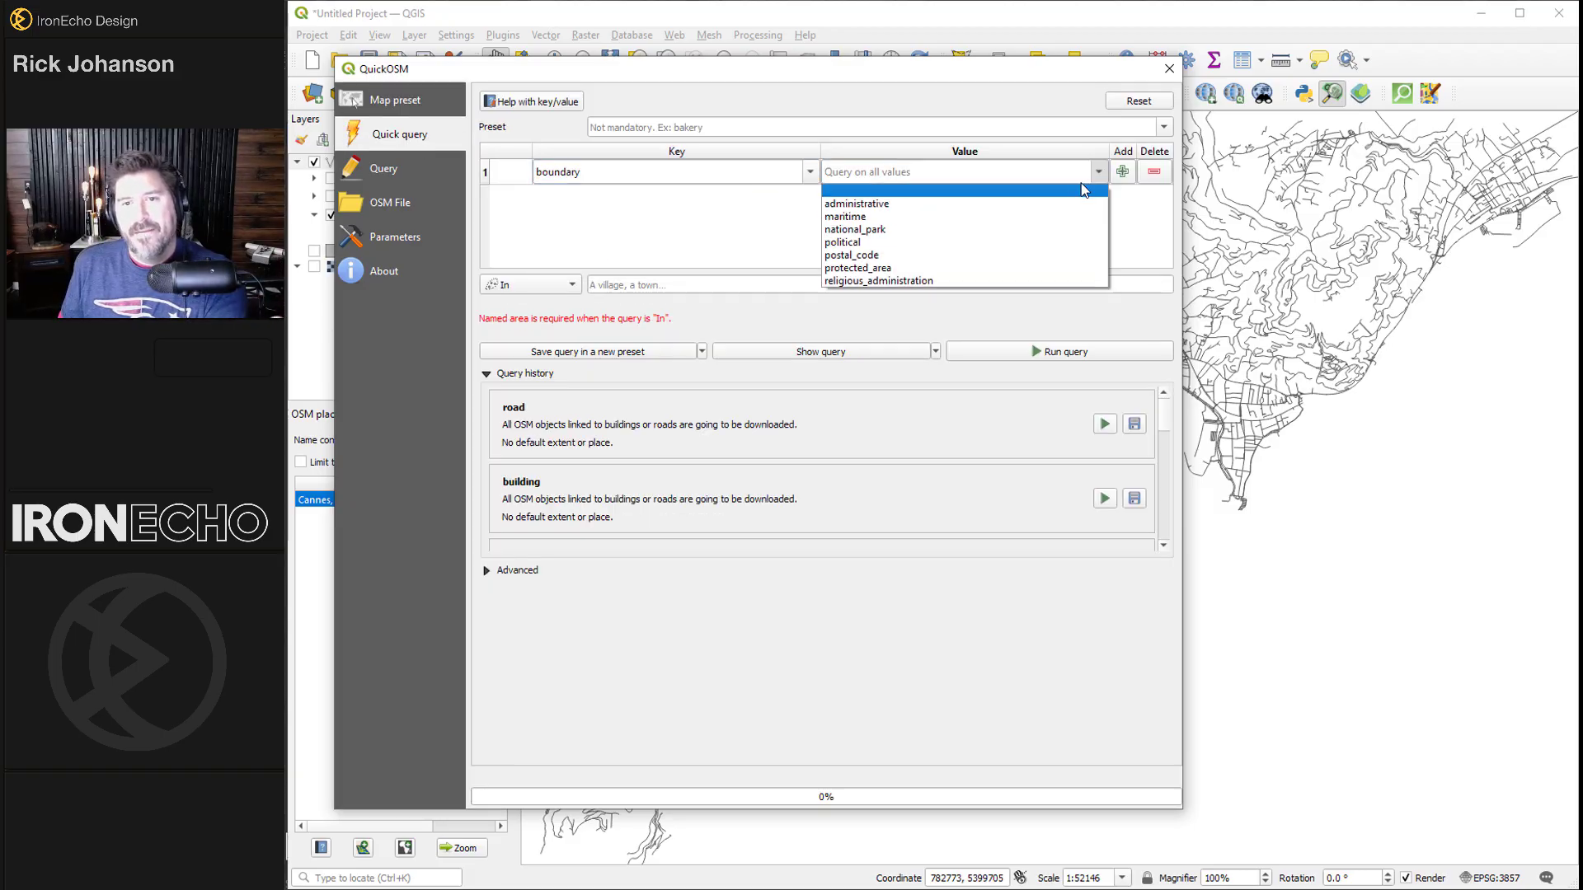
click(965, 217)
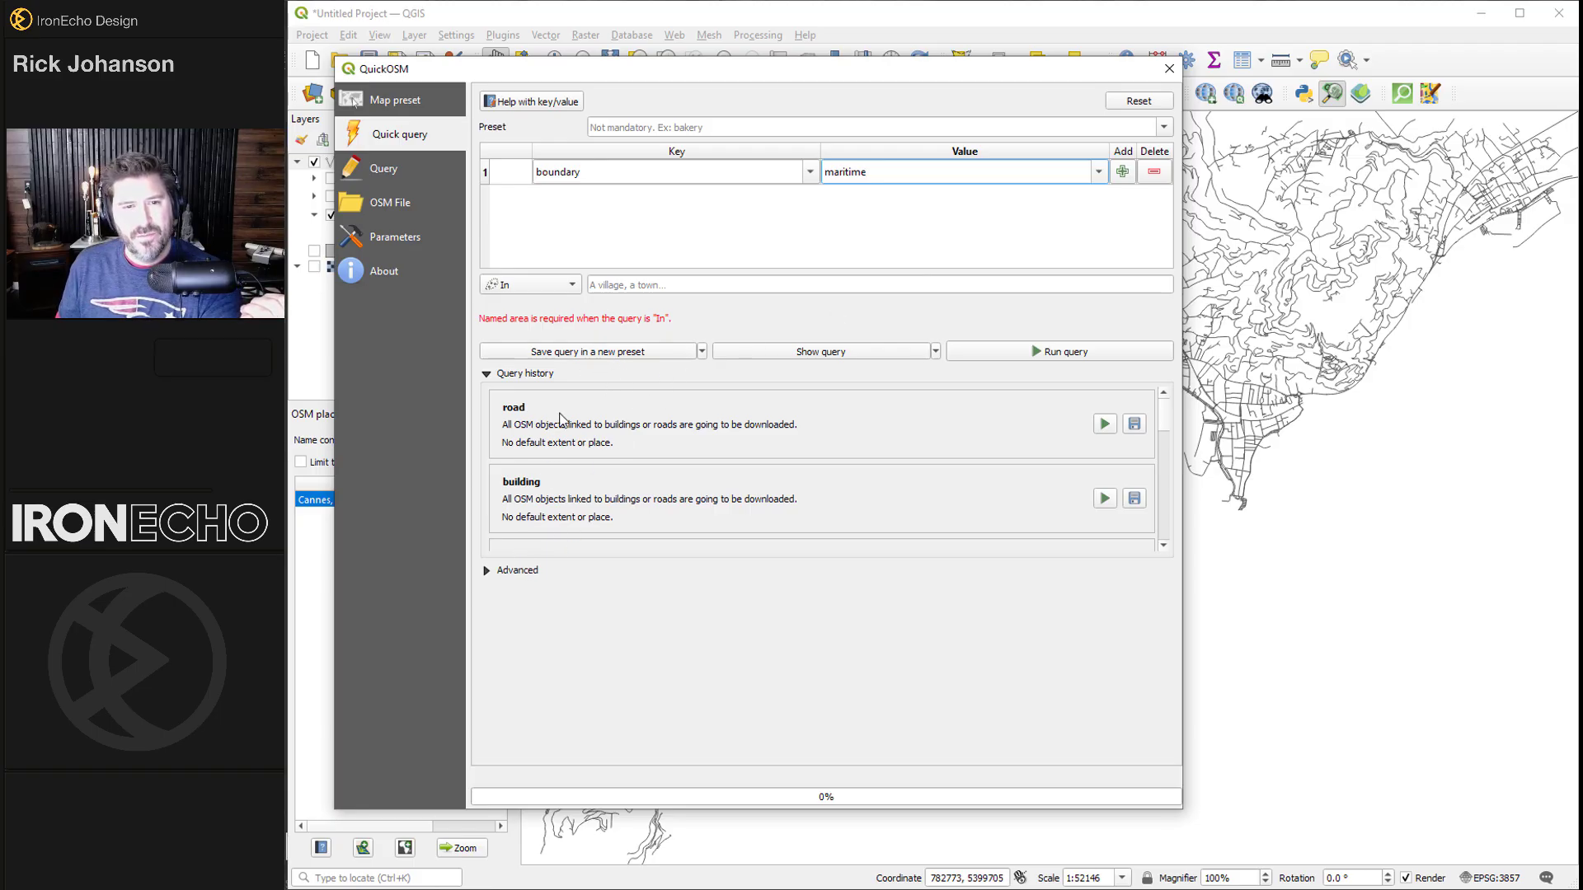
click(574, 284)
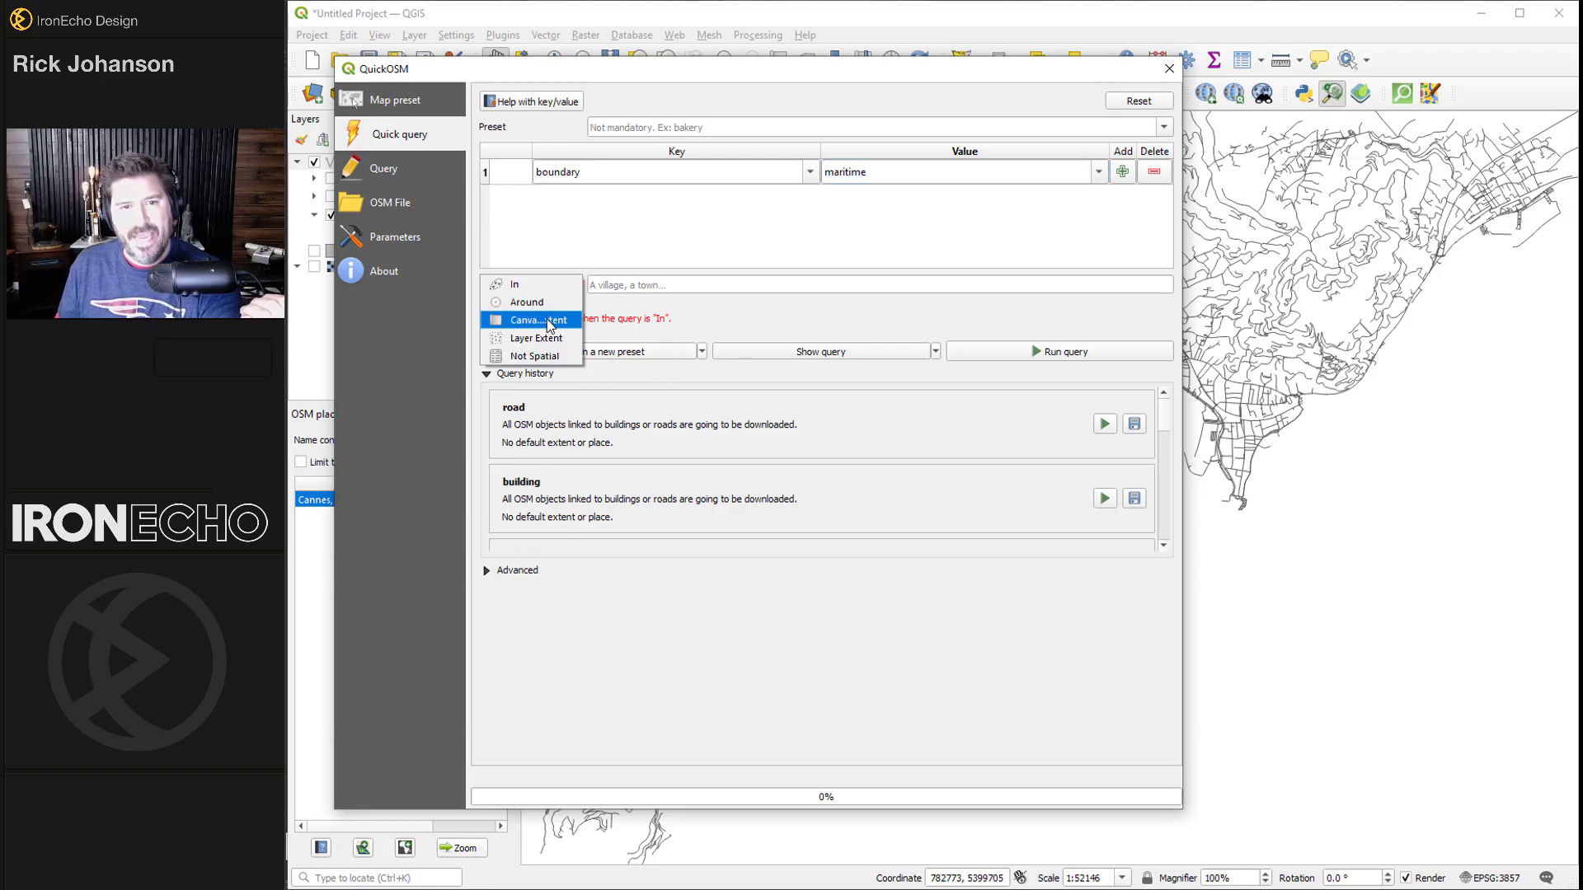
click(548, 318)
click(1038, 350)
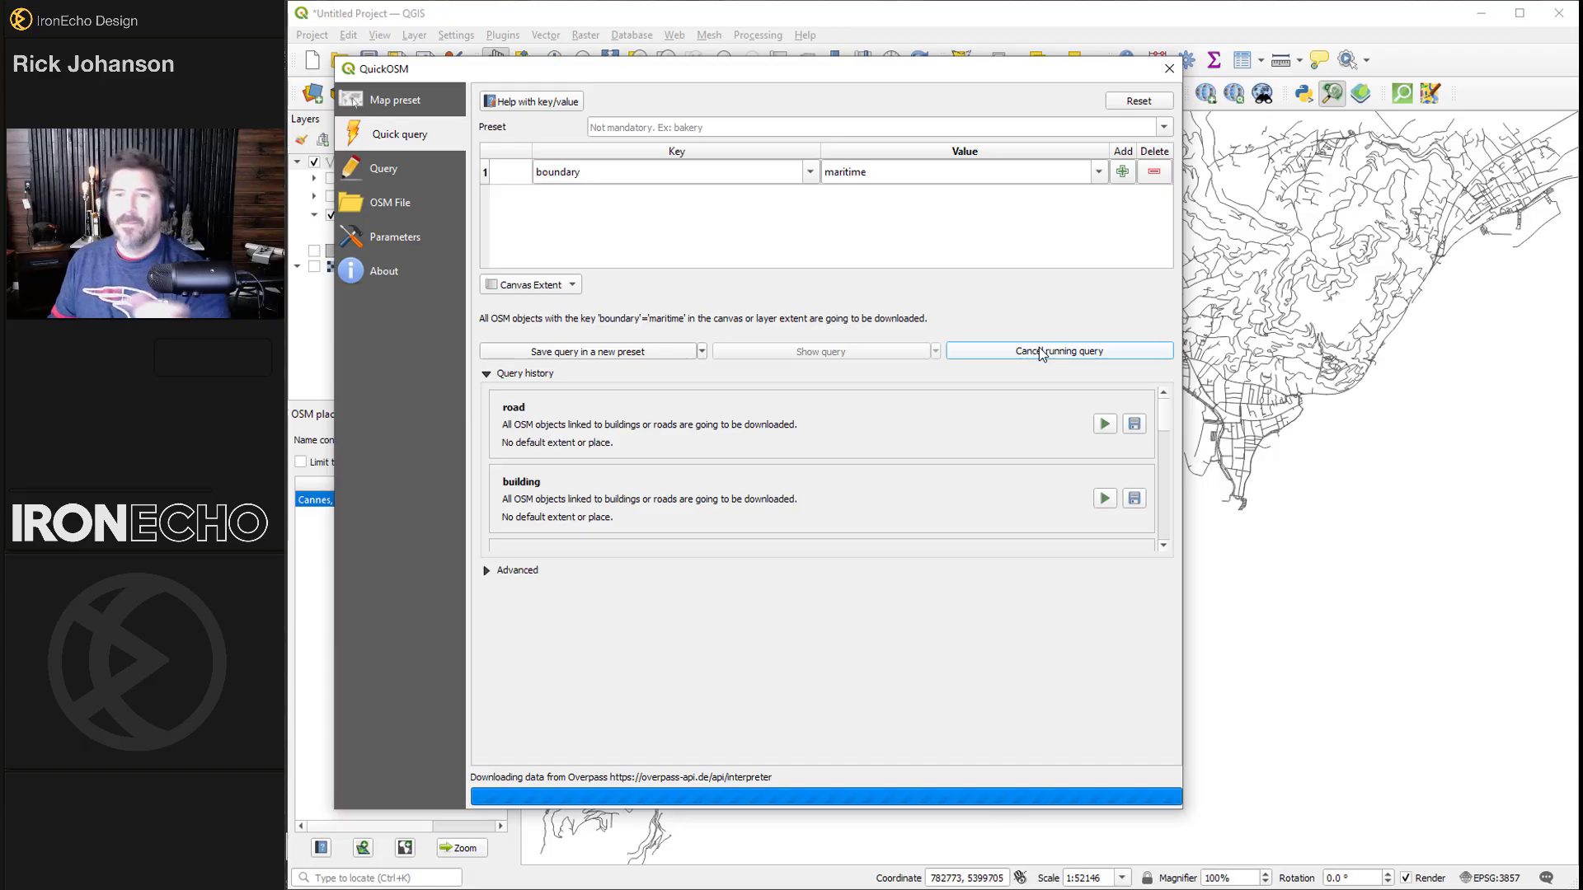
click(1169, 68)
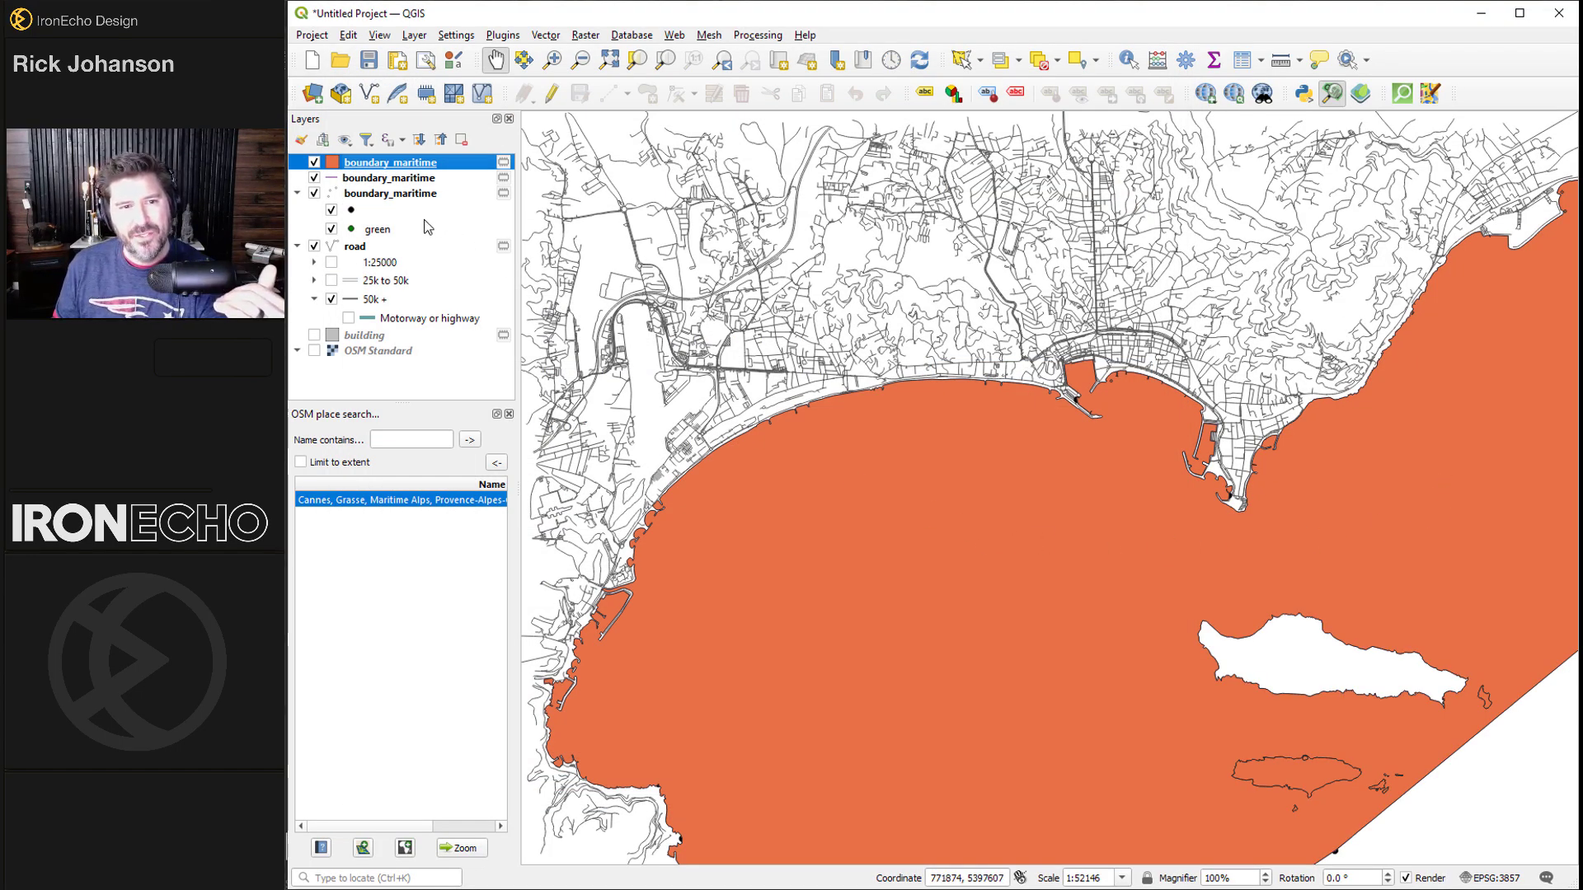
Recolour the boundary_maritime fill from orange to light blue #49c5d8.
double_click(381, 167)
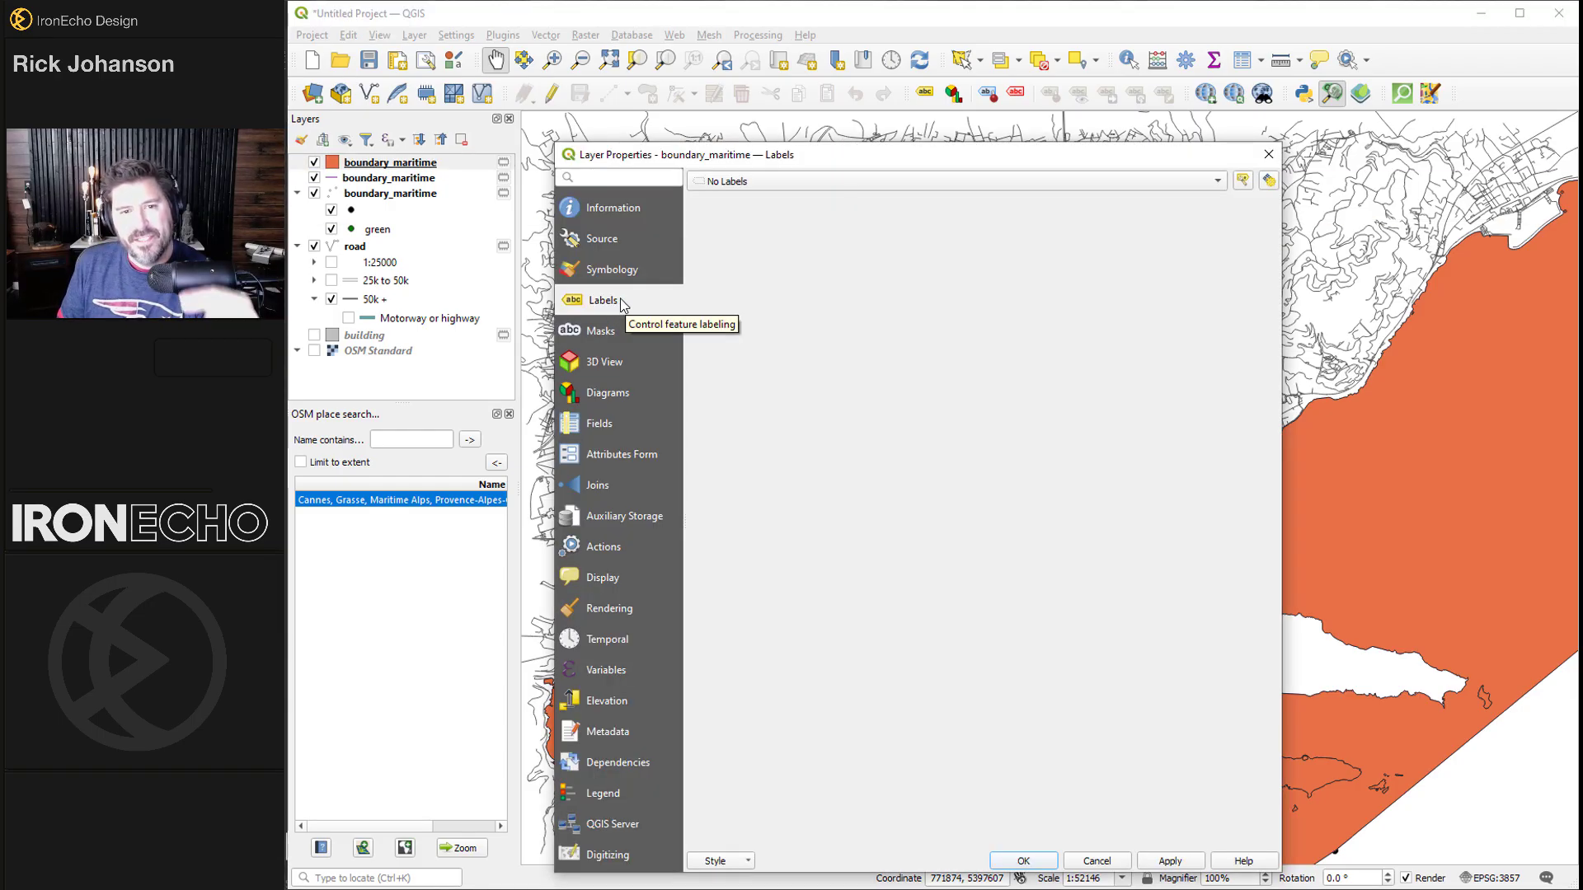
click(624, 270)
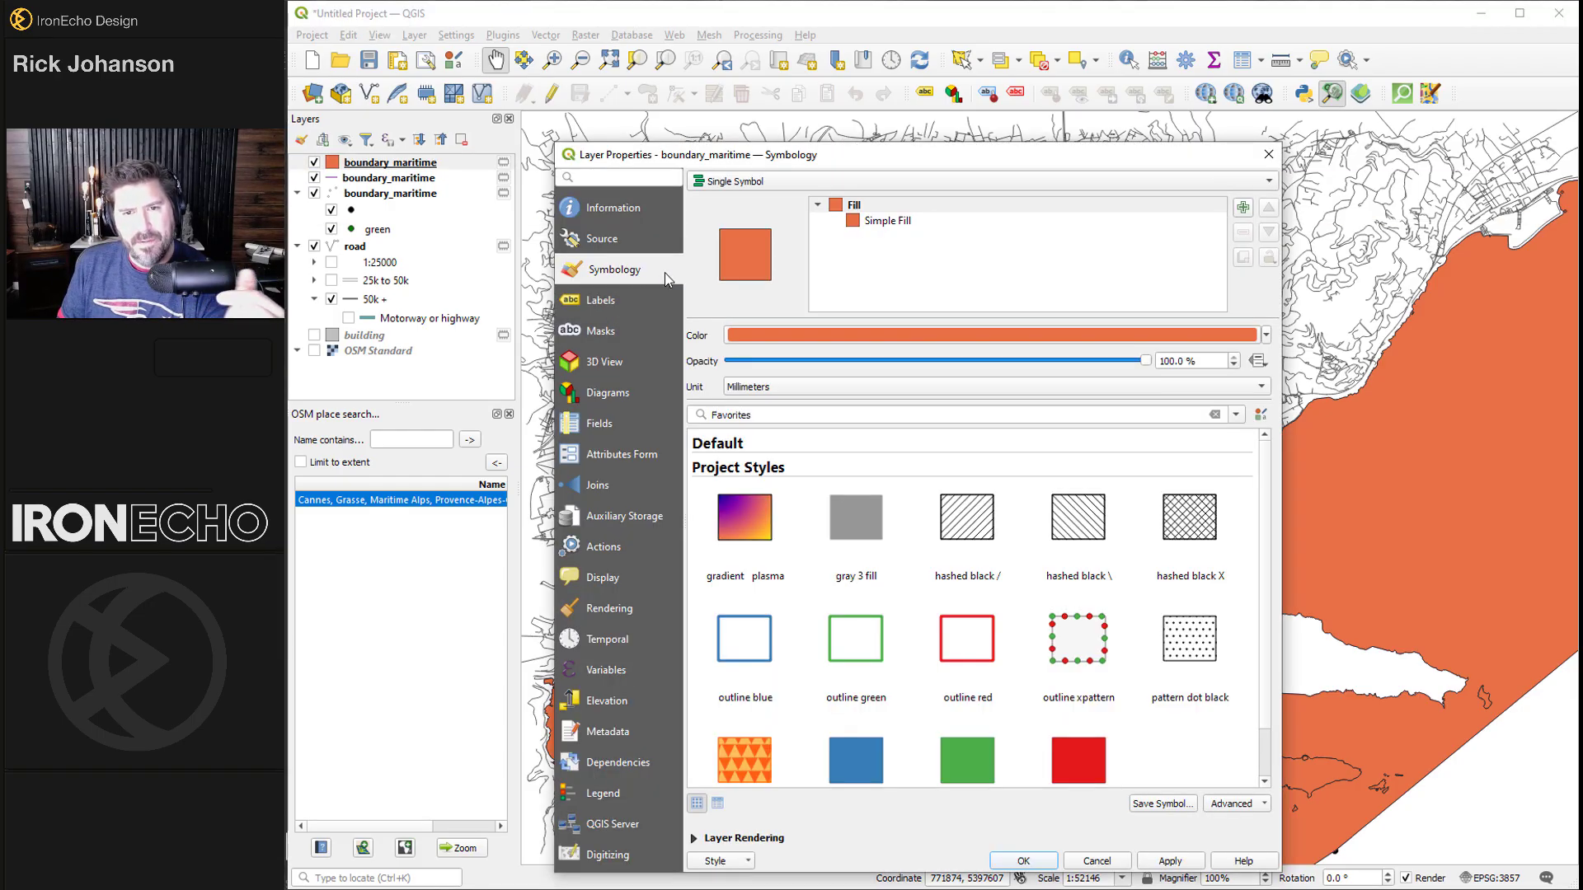
click(1240, 338)
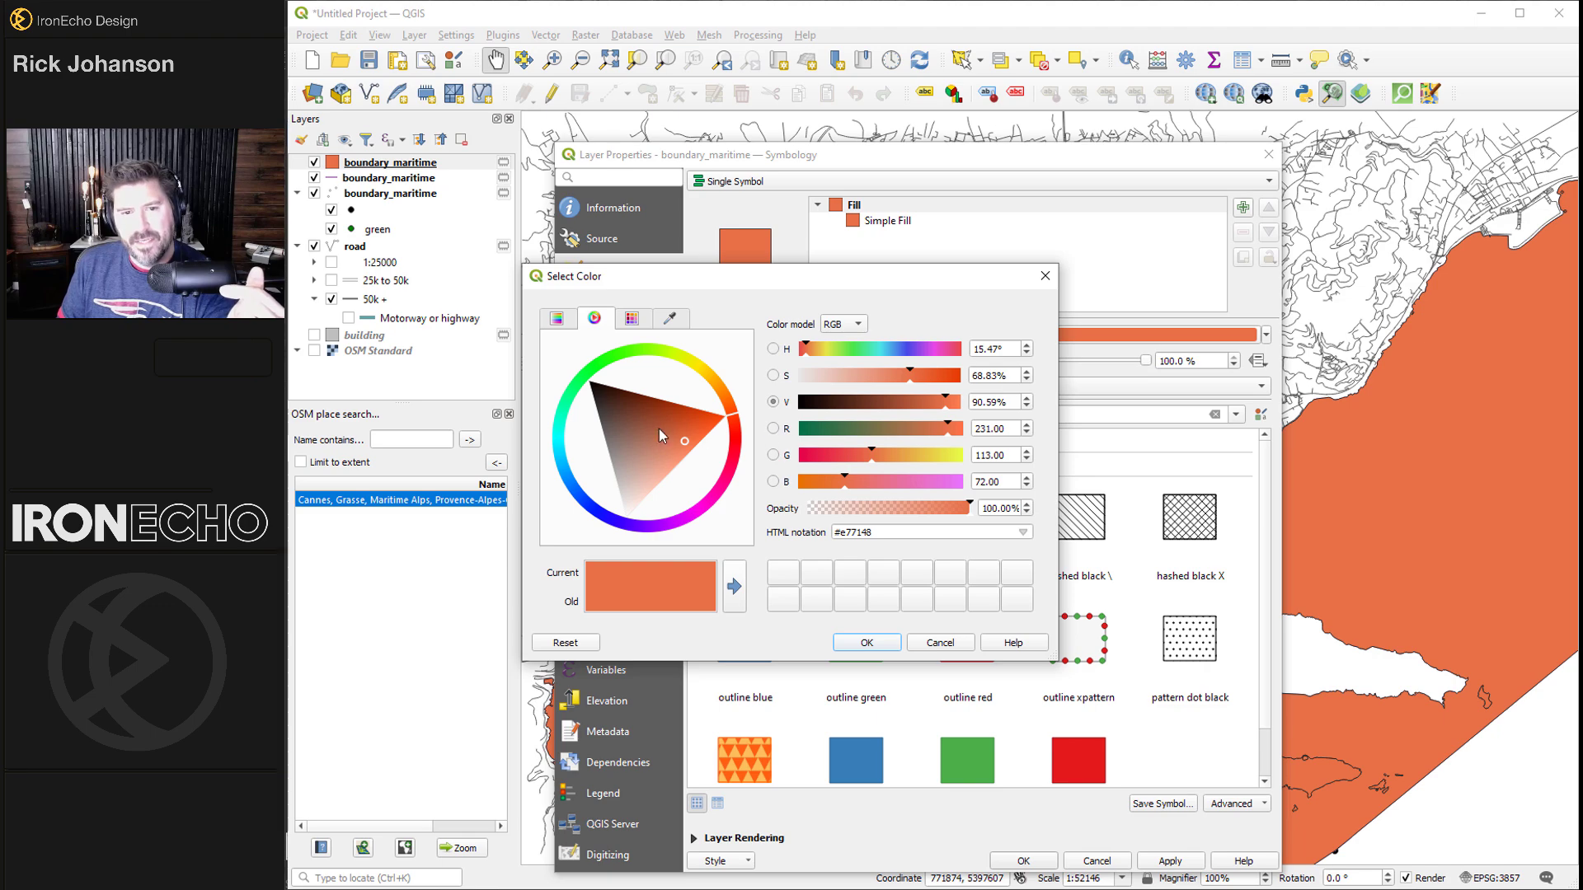
click(559, 455)
drag(619, 433, 617, 436)
click(866, 642)
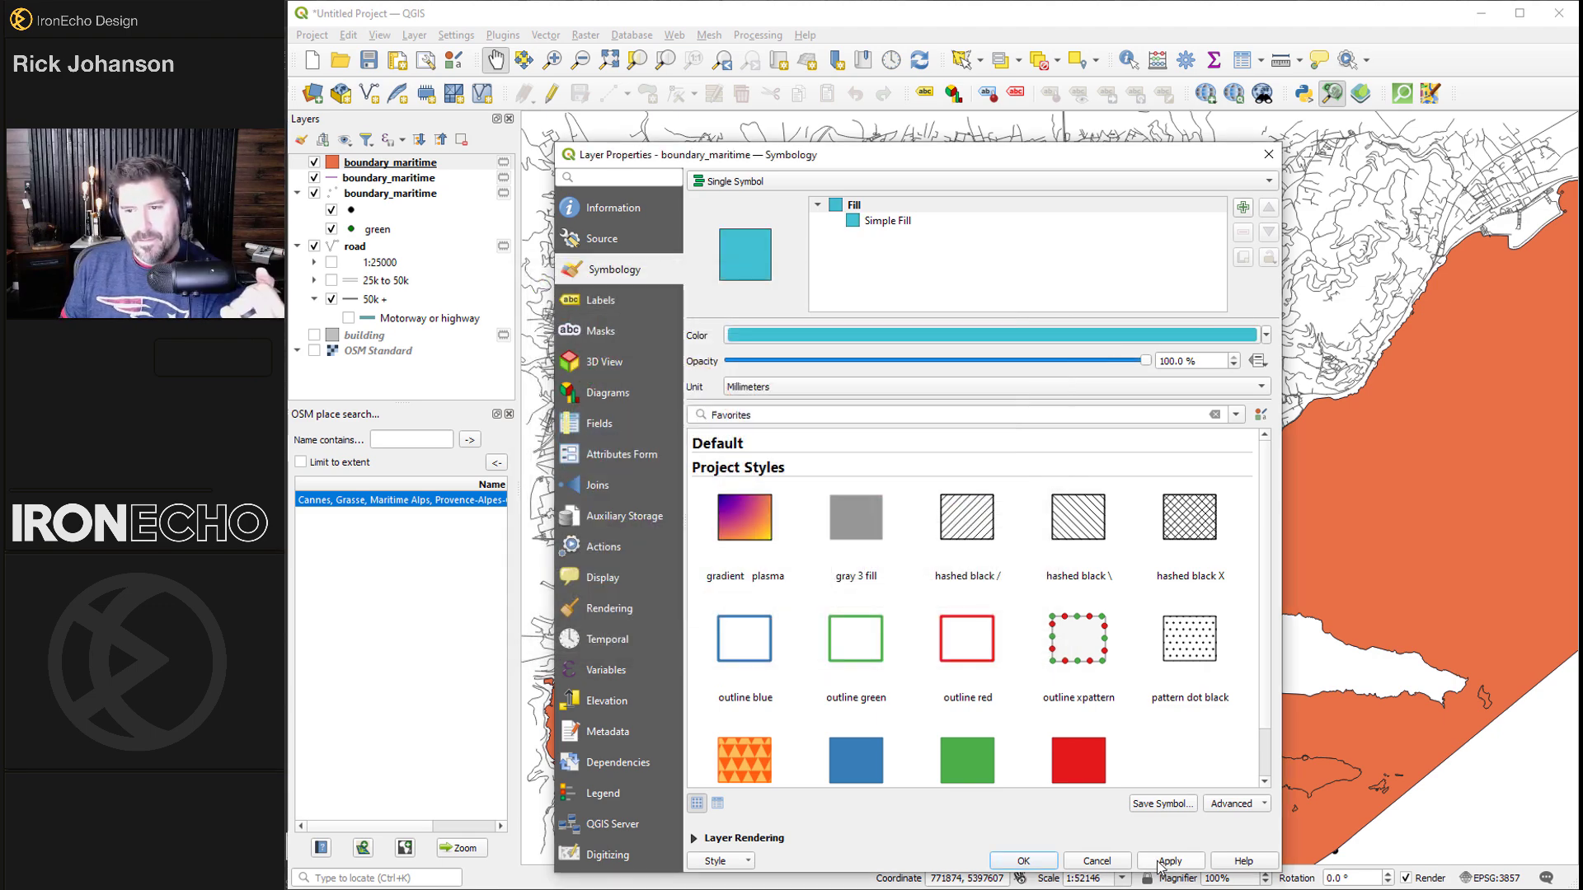
click(1166, 861)
click(1023, 861)
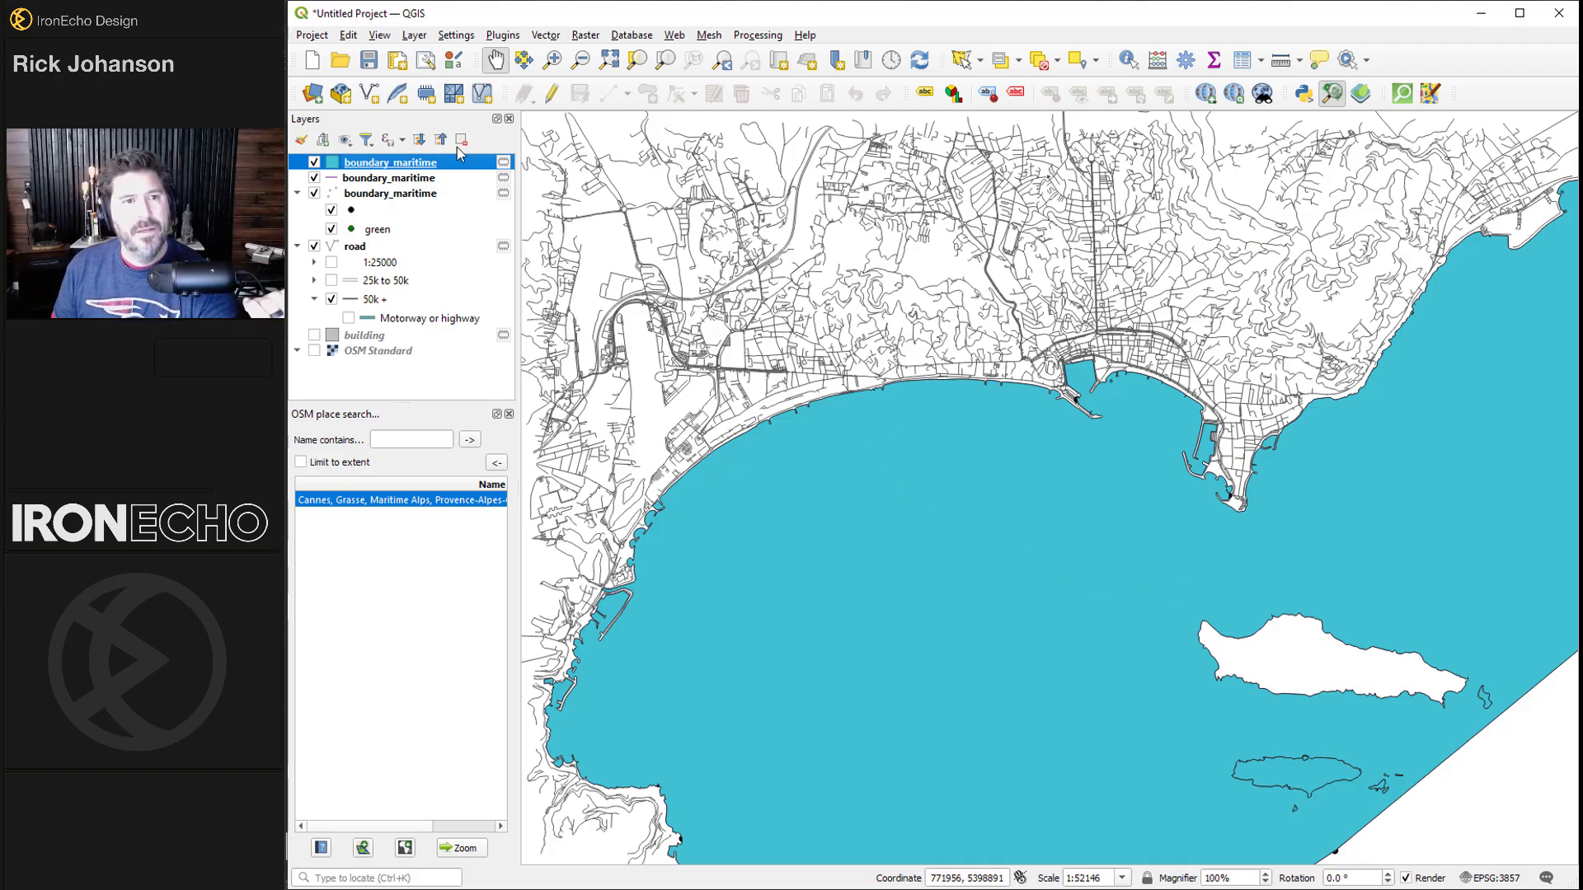
click(312, 35)
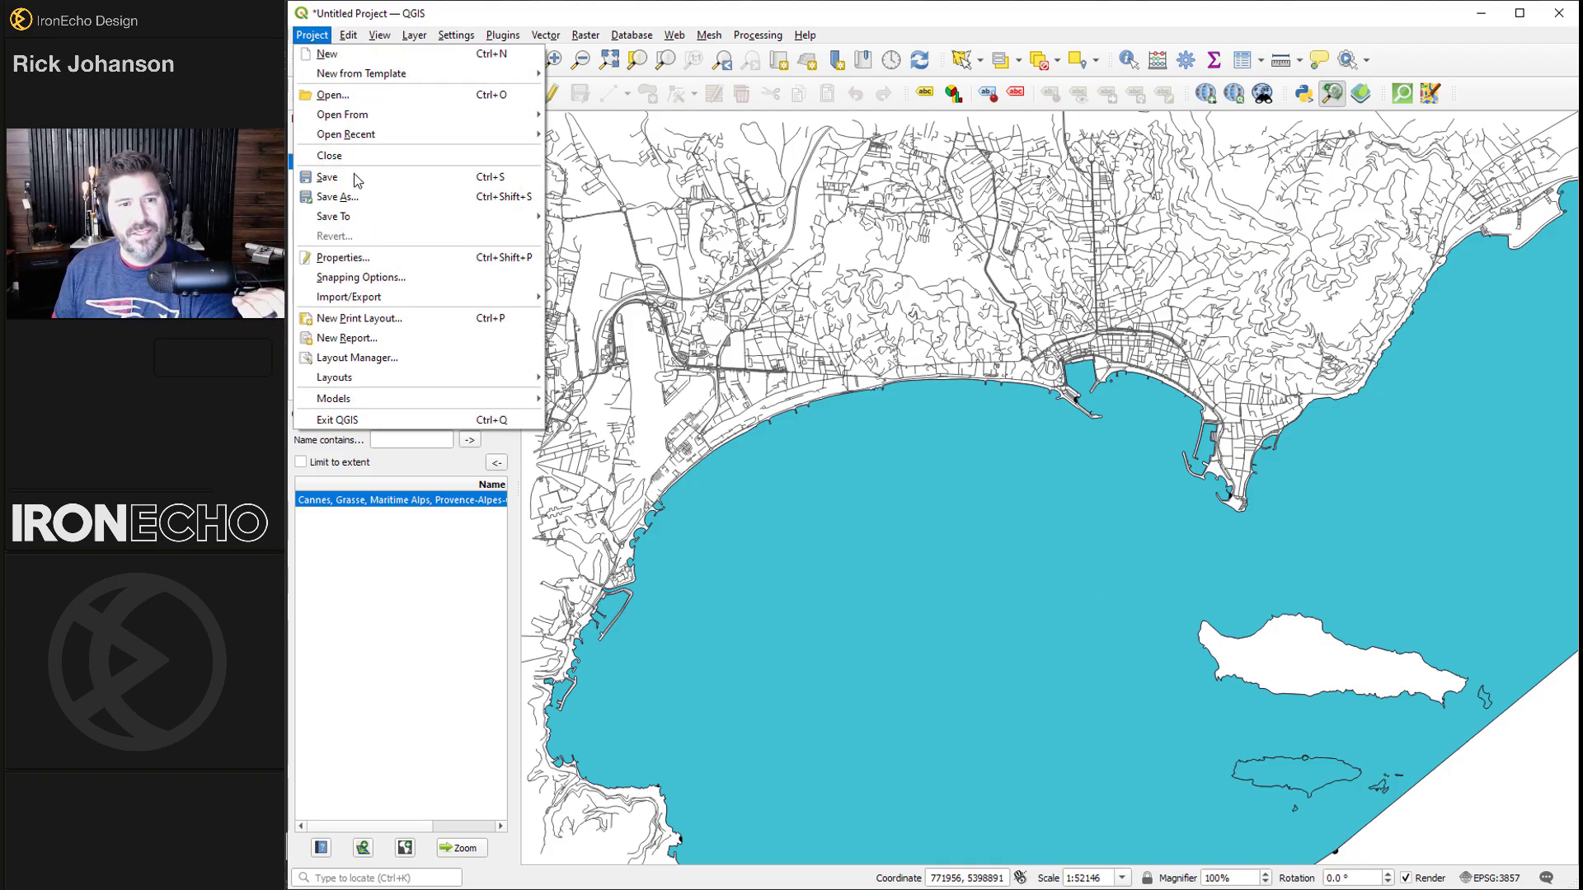
Create Layout 1 with a Cannes map filling the page and start an SVG export.
click(371, 322)
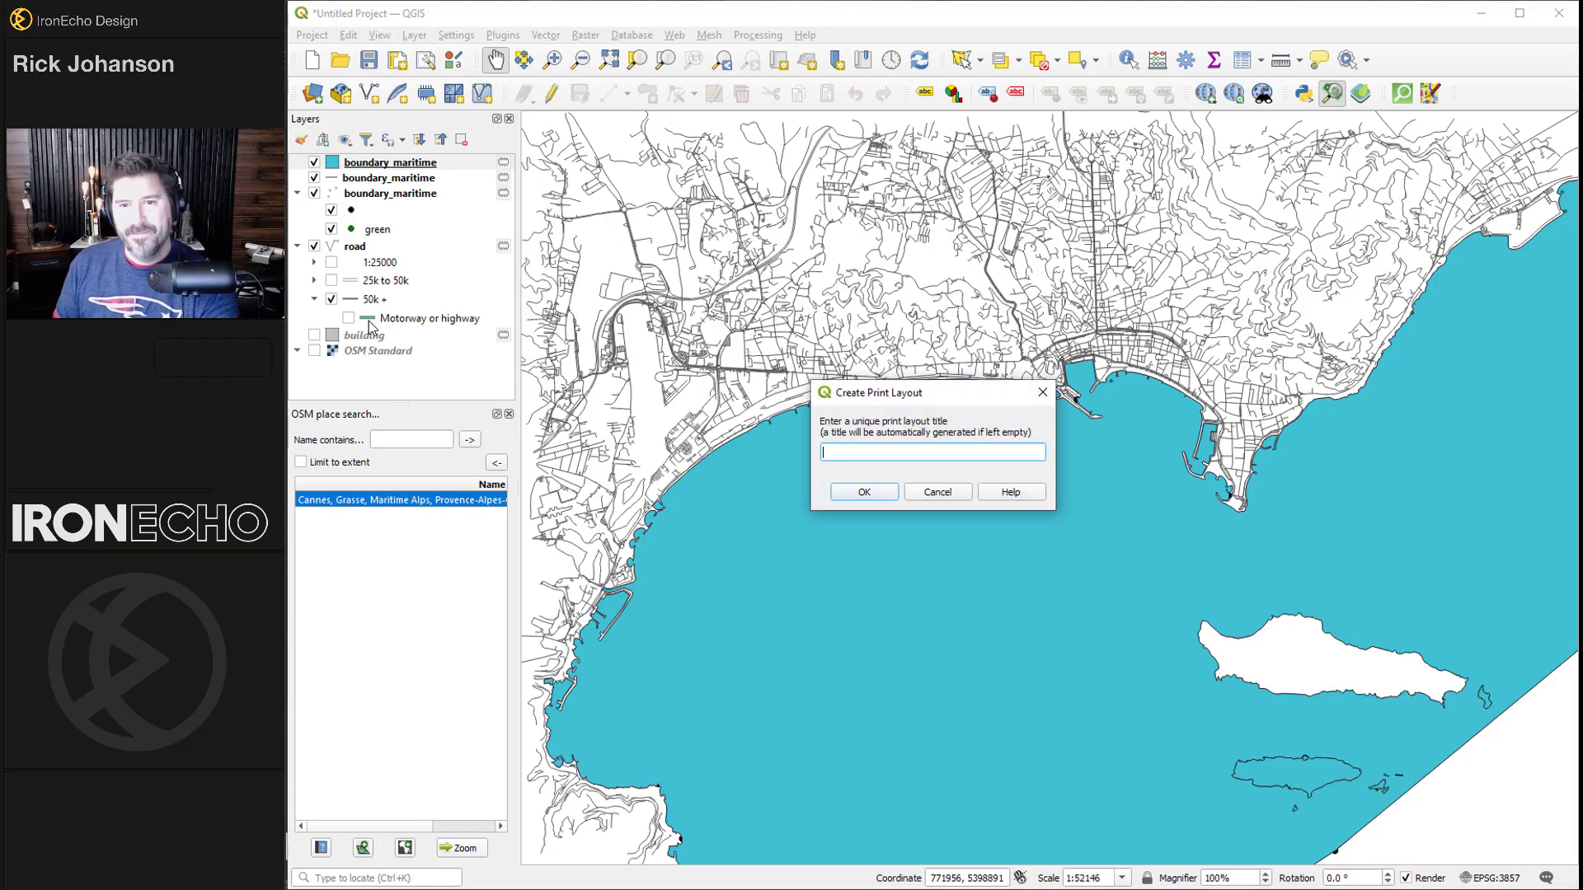
click(862, 493)
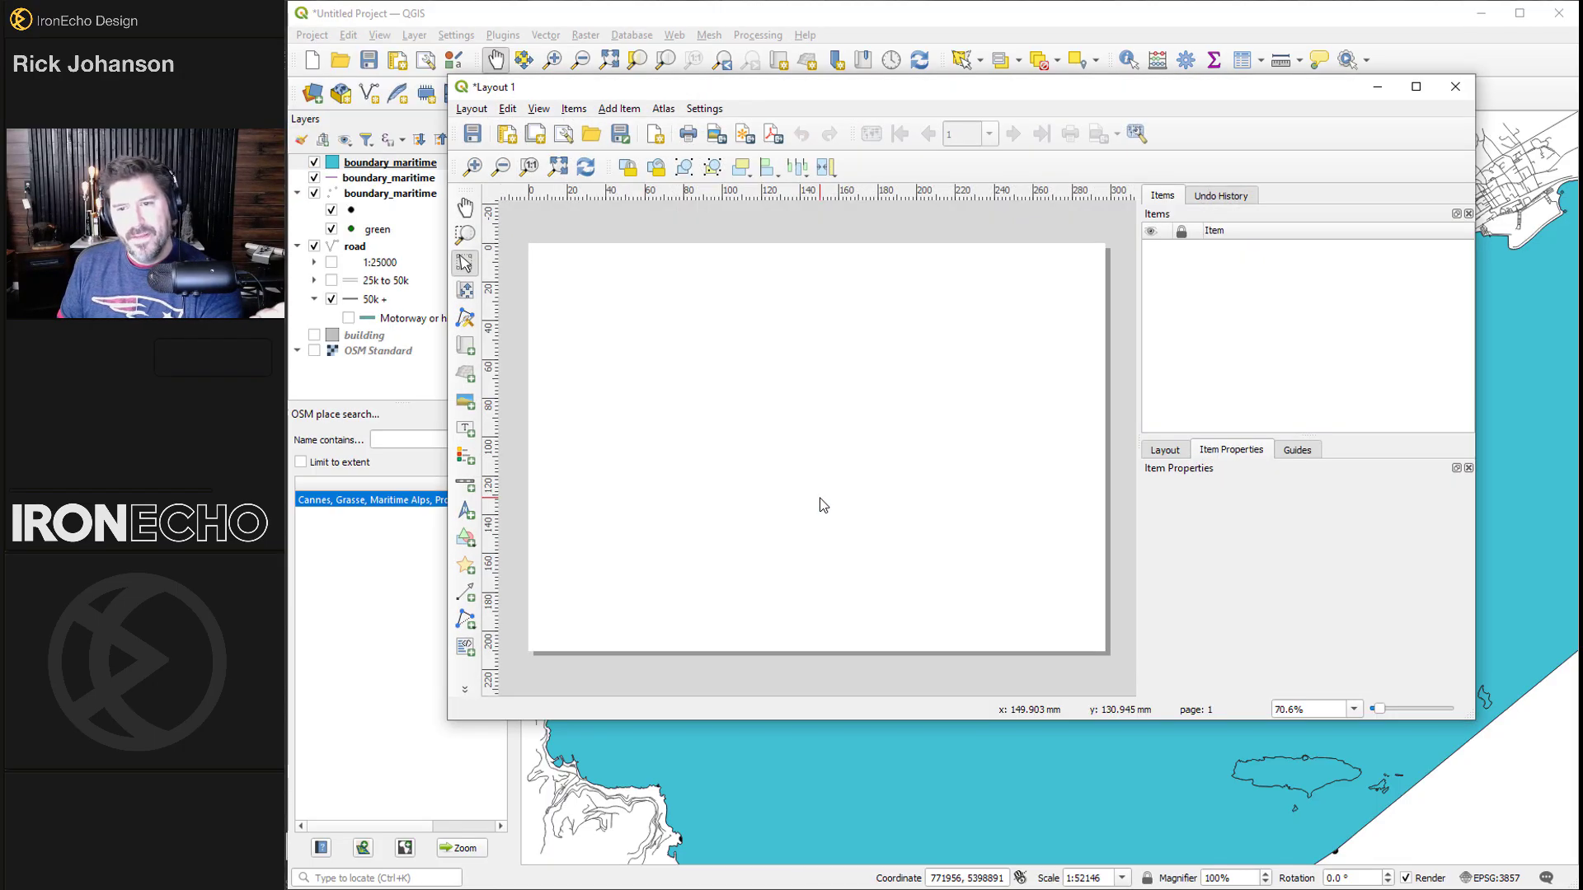
click(468, 349)
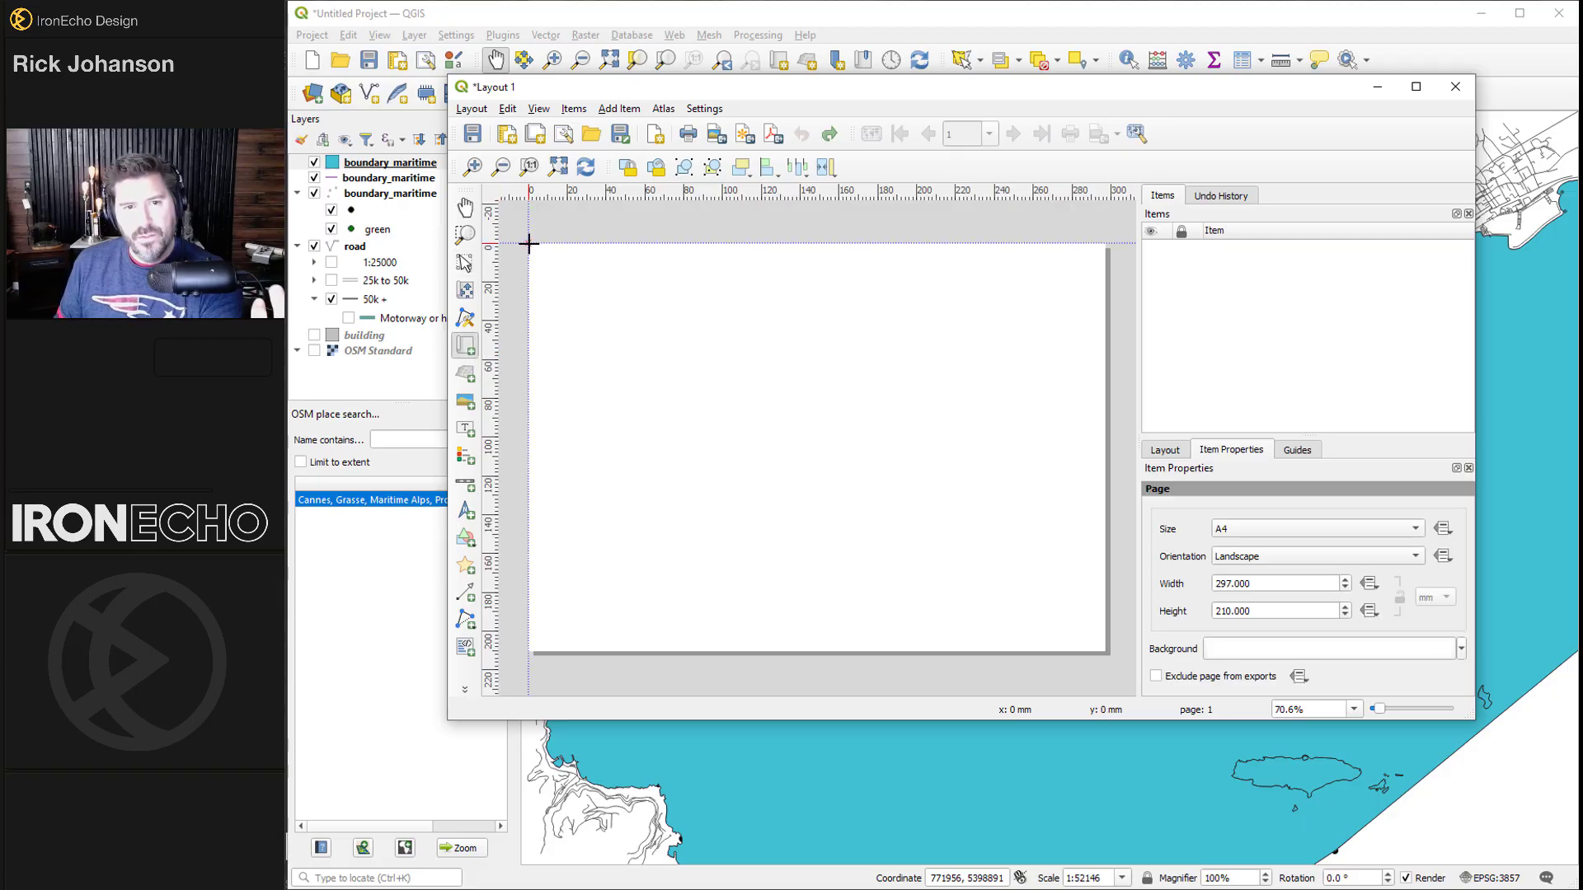
drag(528, 243, 1102, 648)
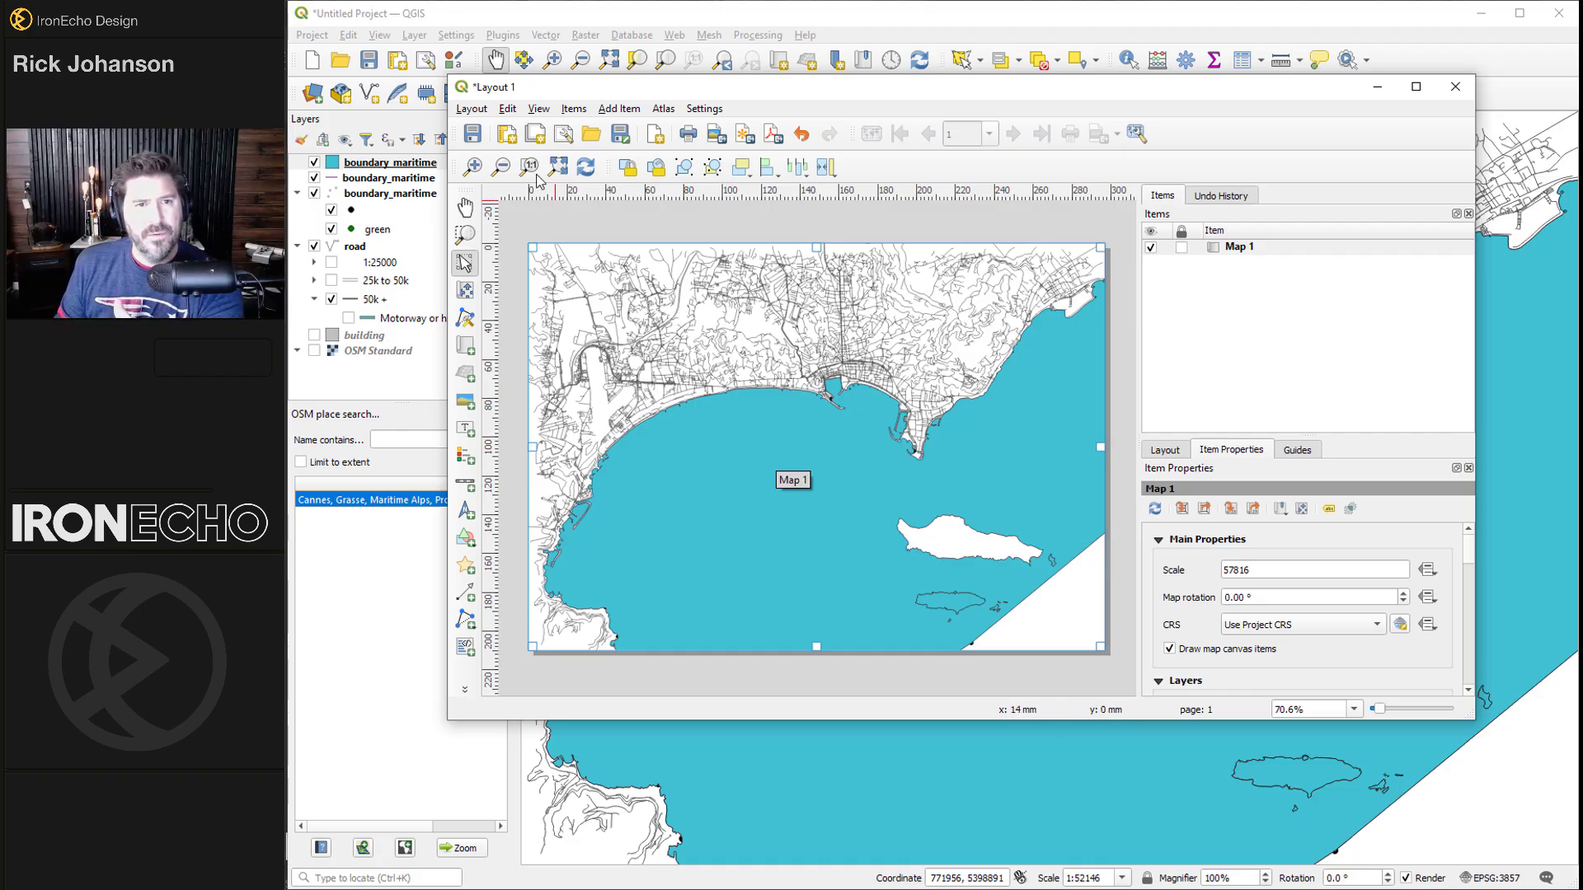
click(472, 109)
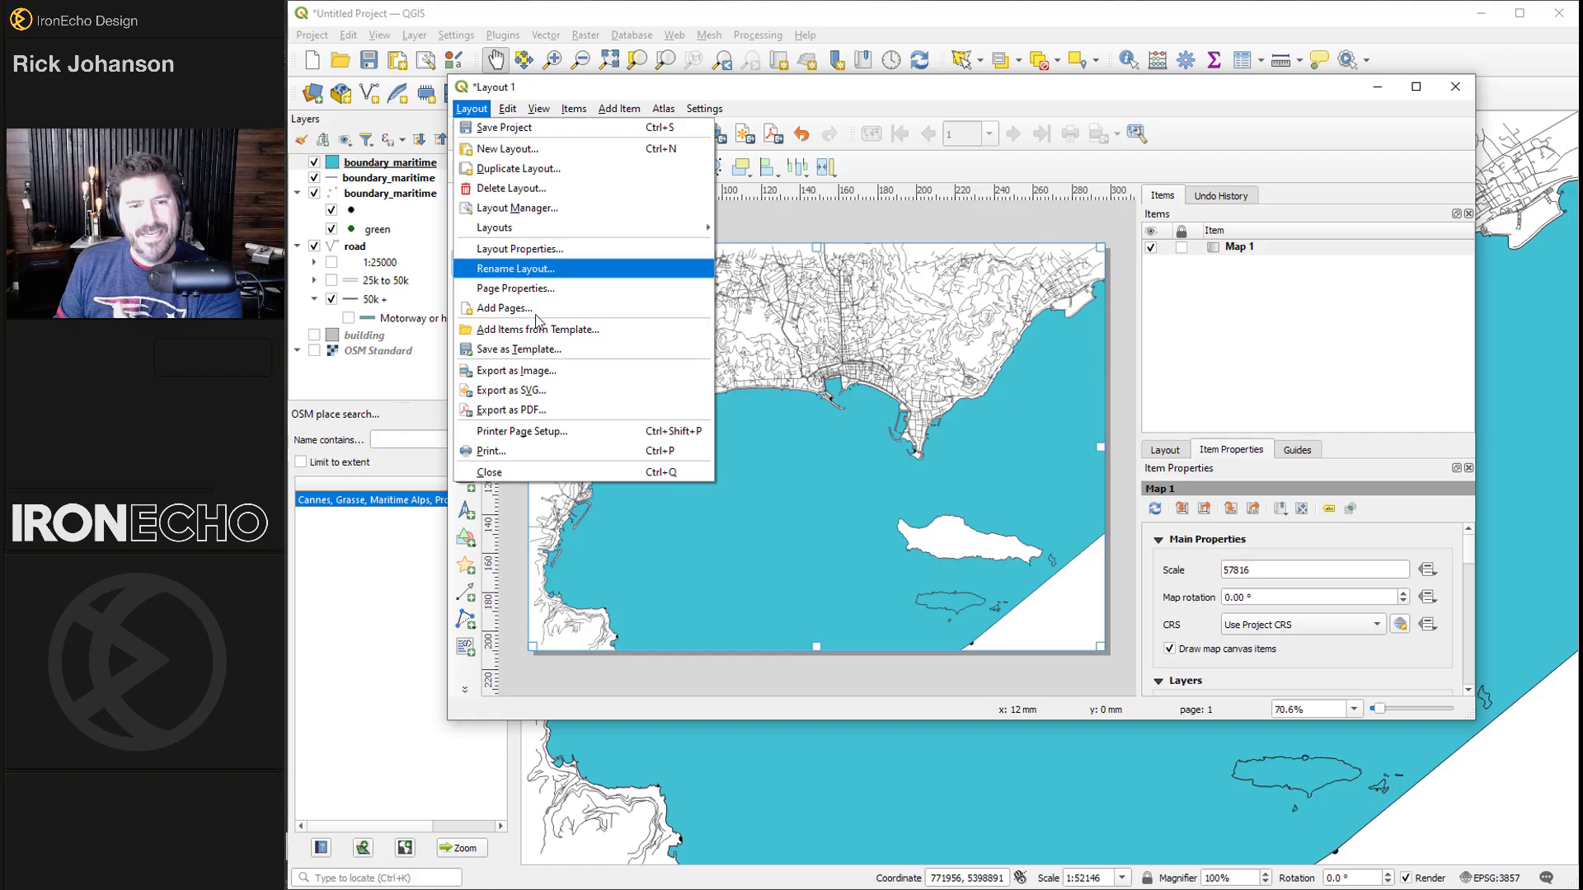
click(543, 398)
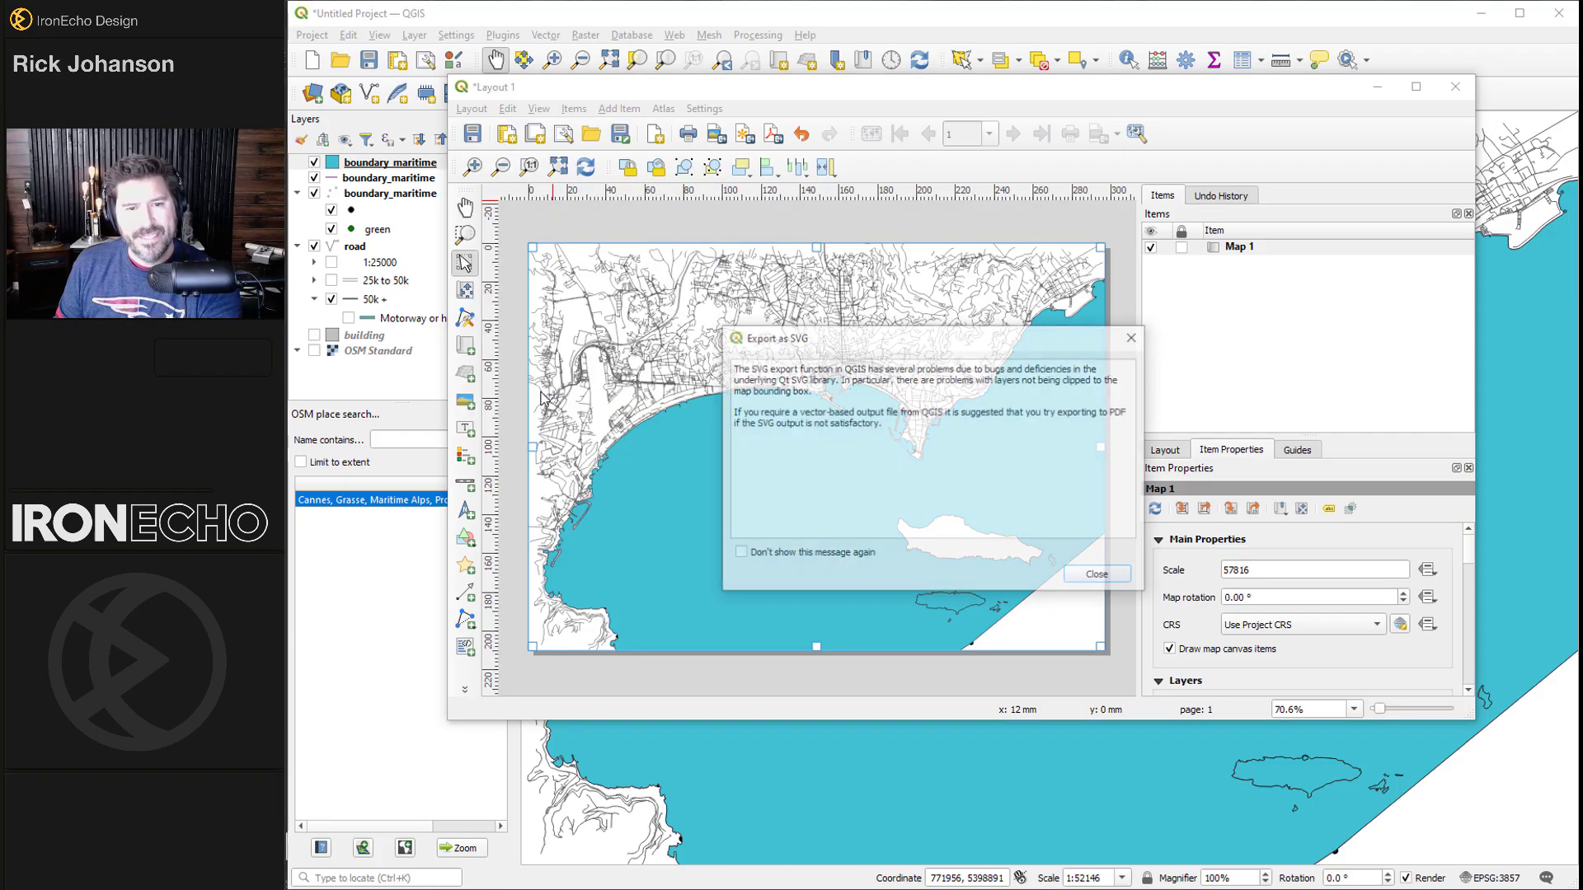
Save the layout as SVG 'Layout 1242561' in Map 25 Assets, then close the layout window.
click(1099, 576)
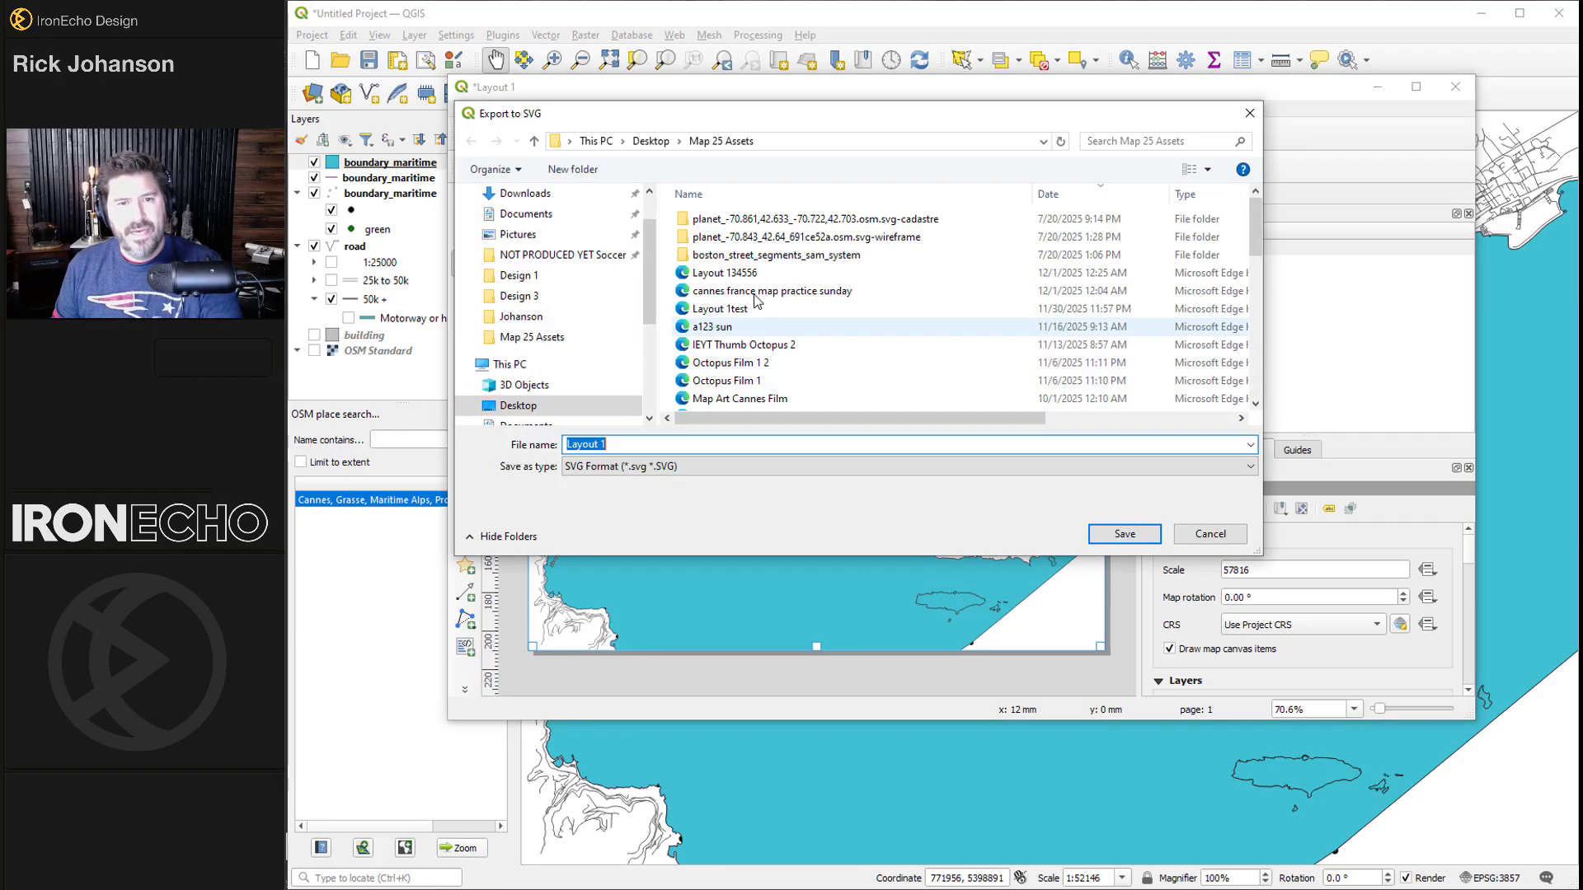
click(643, 445)
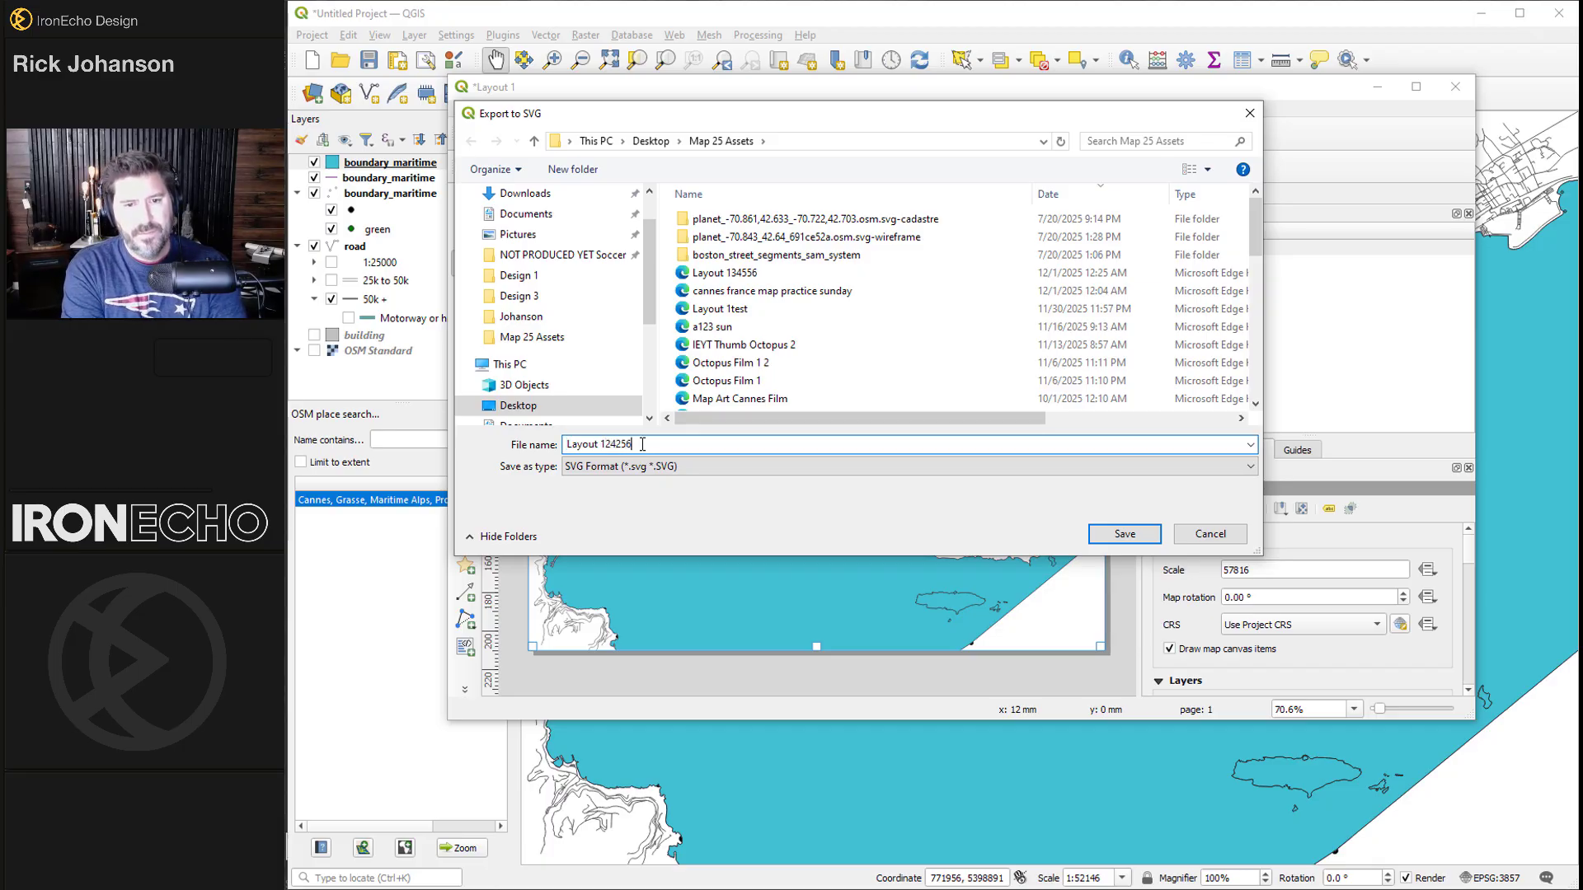
click(1123, 536)
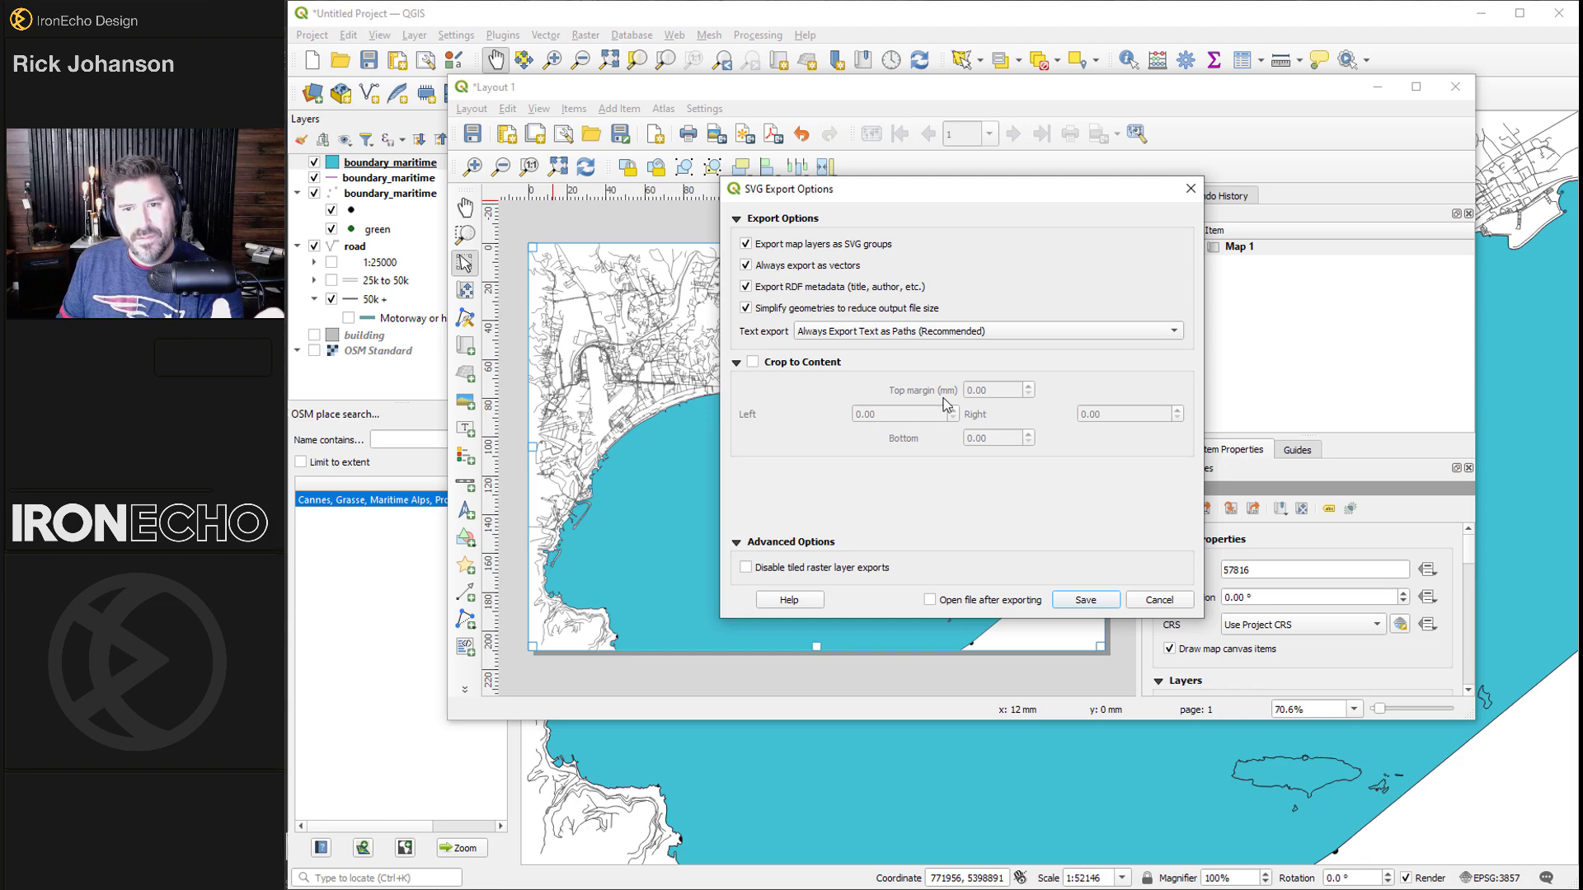
click(1105, 601)
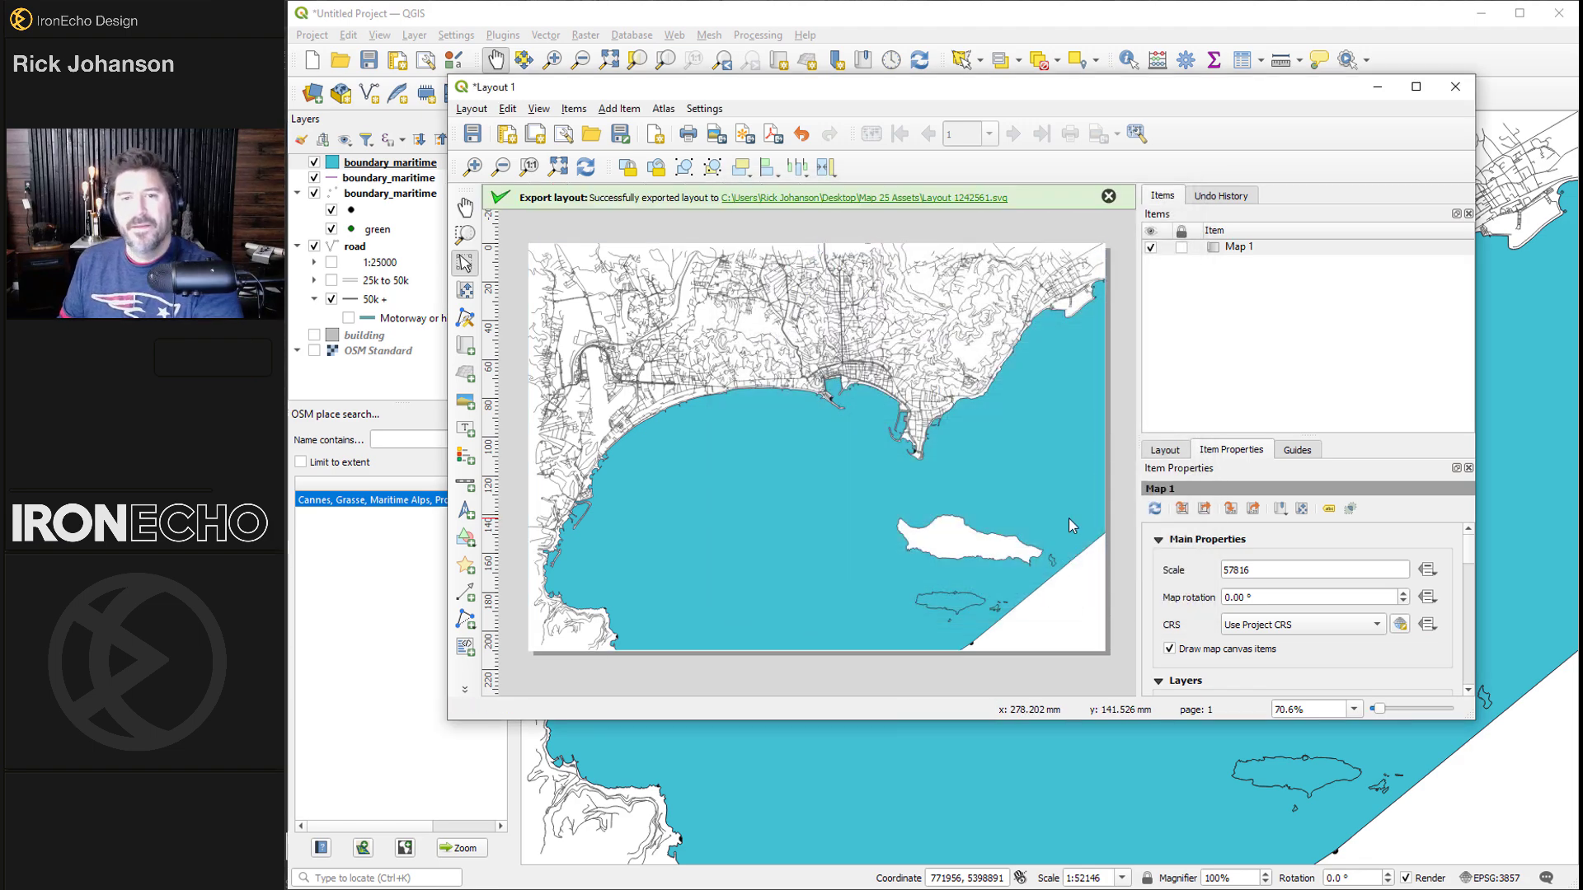
click(1455, 87)
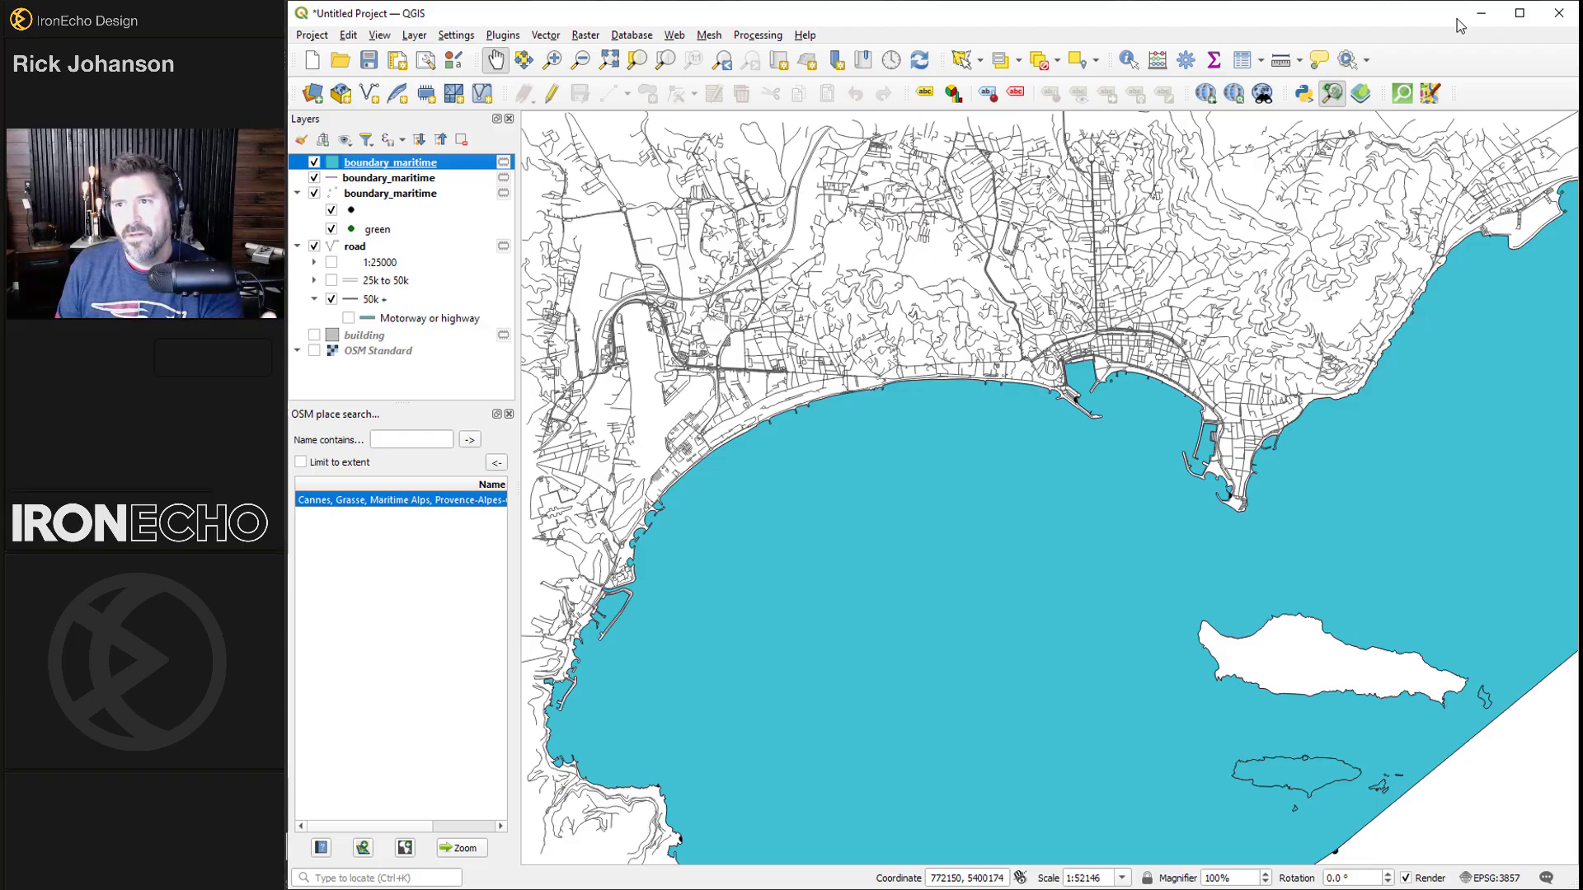
Import Layout 1242561.svg onto the Inkscape canvas and select the 12-object map group.
click(1481, 13)
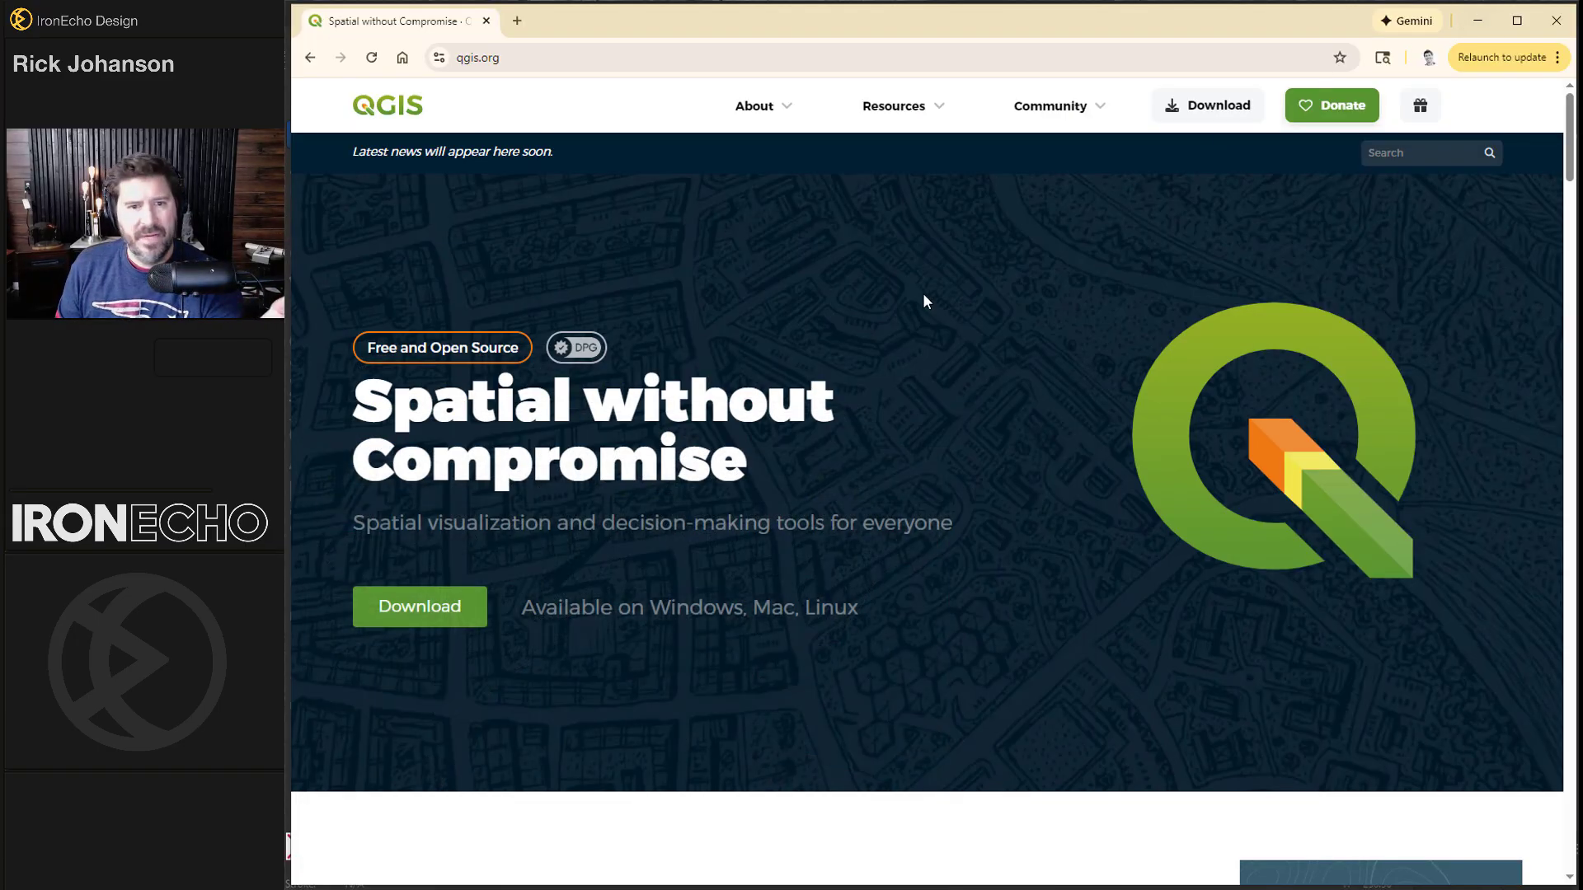
click(1474, 20)
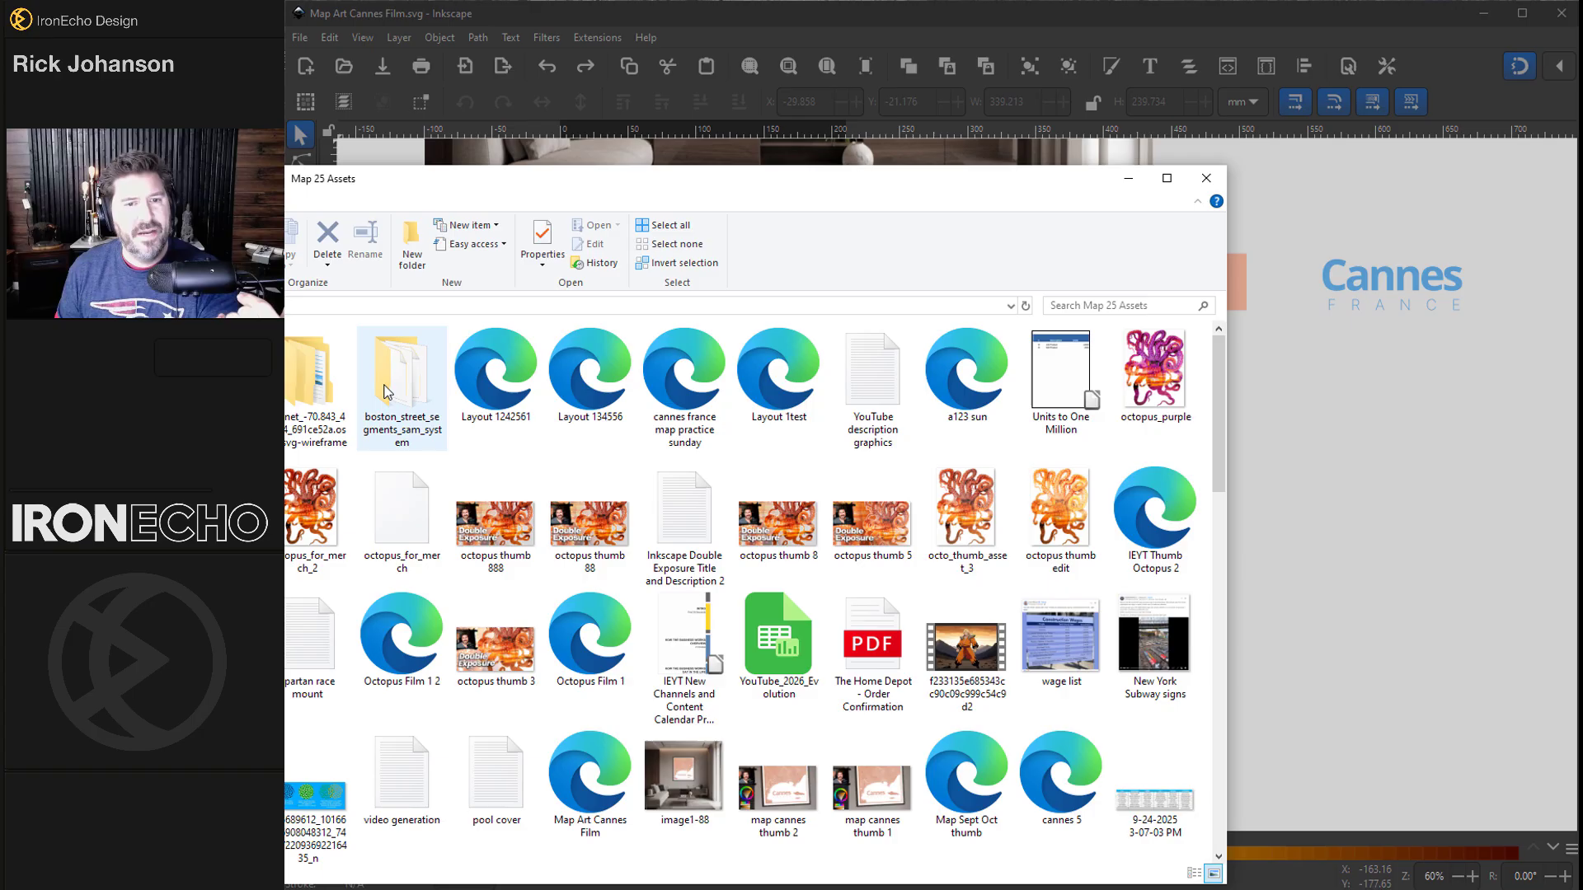
drag(495, 371, 1301, 500)
key(Return)
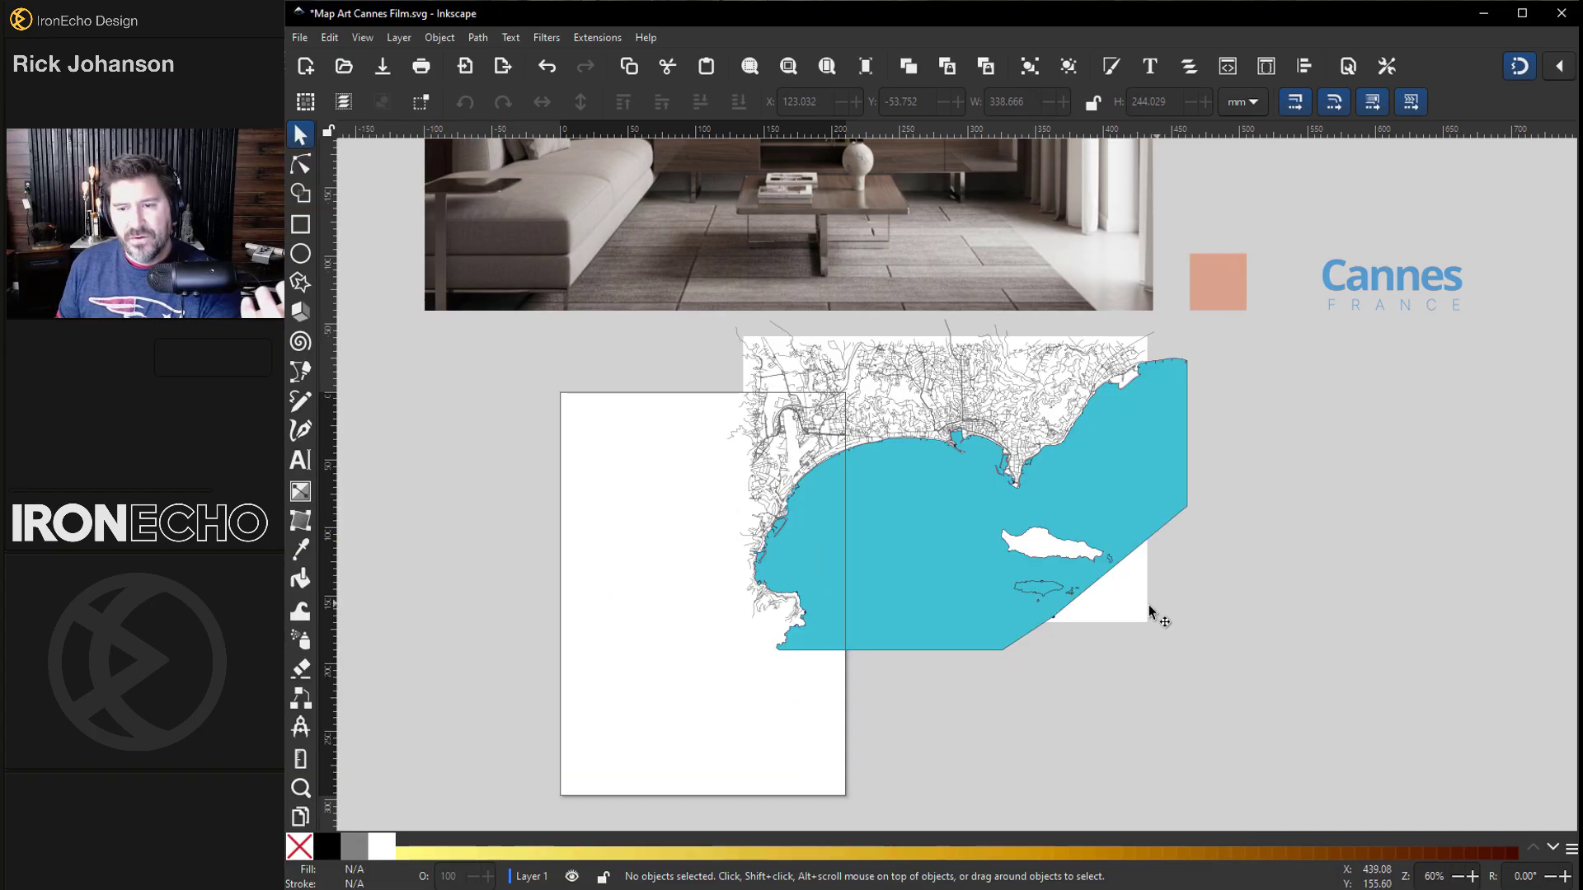
click(1140, 608)
key(Escape)
click(1140, 607)
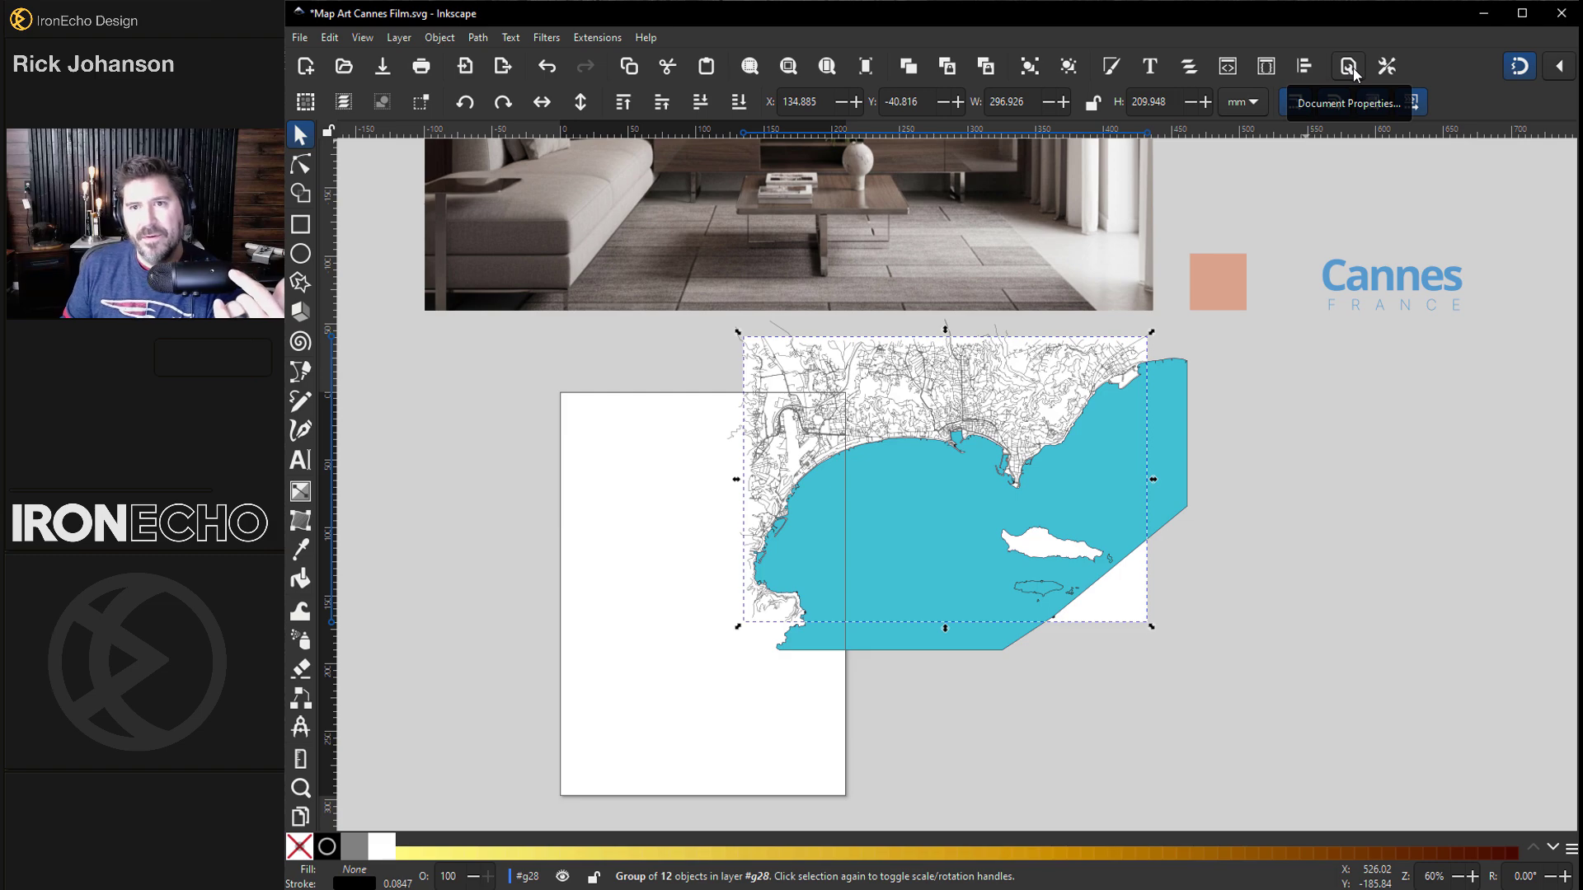
Use Resize to content in Document Properties for a 296.926 × 209.948 mm landscape page.
click(297, 38)
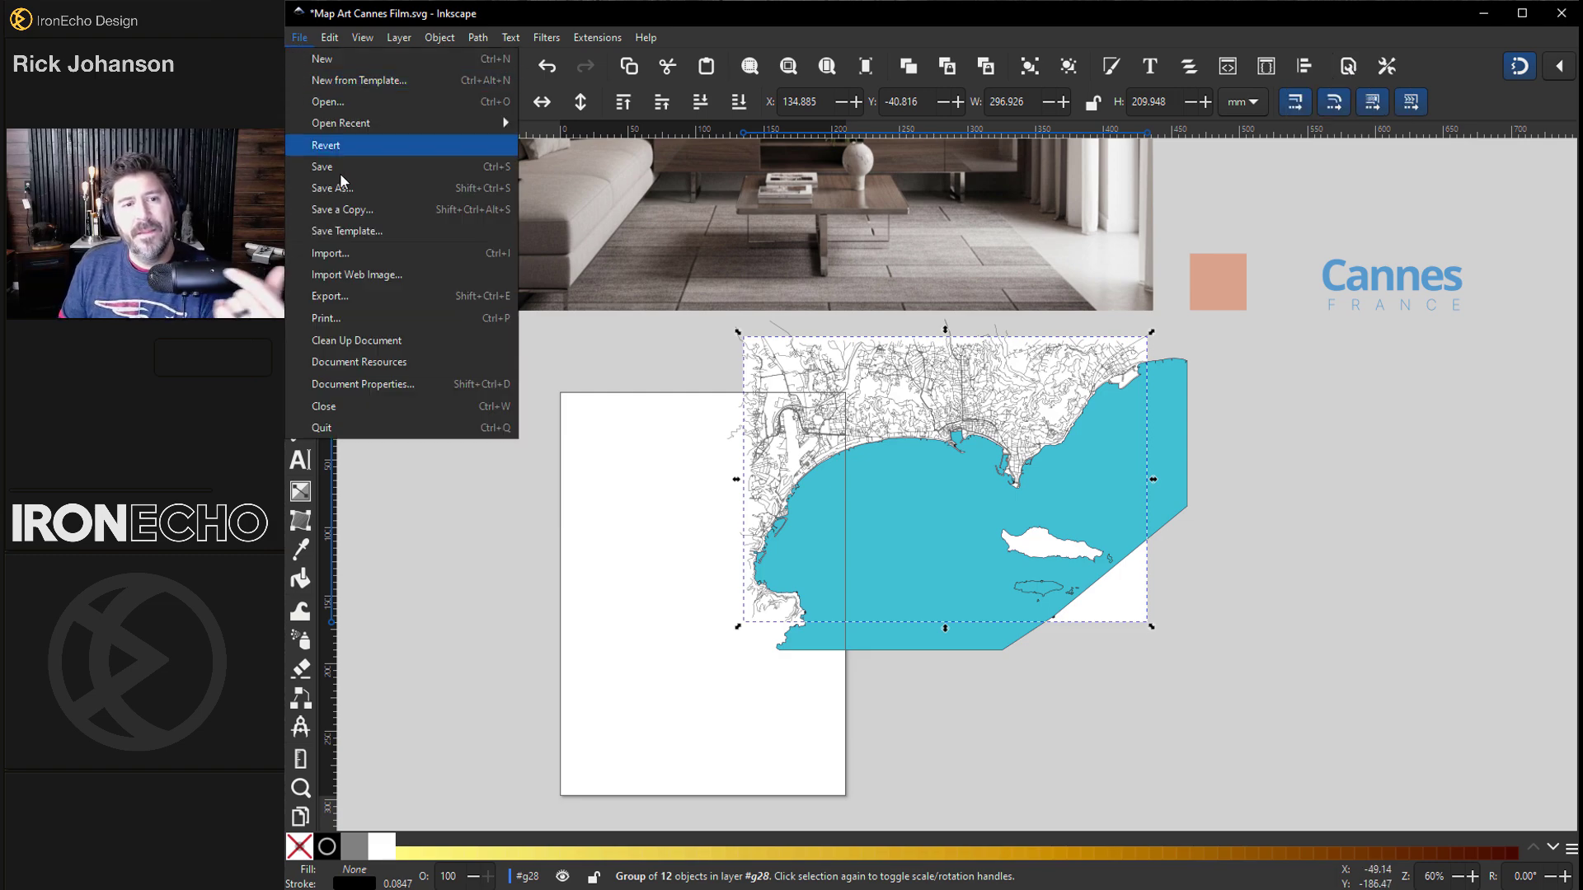
click(373, 384)
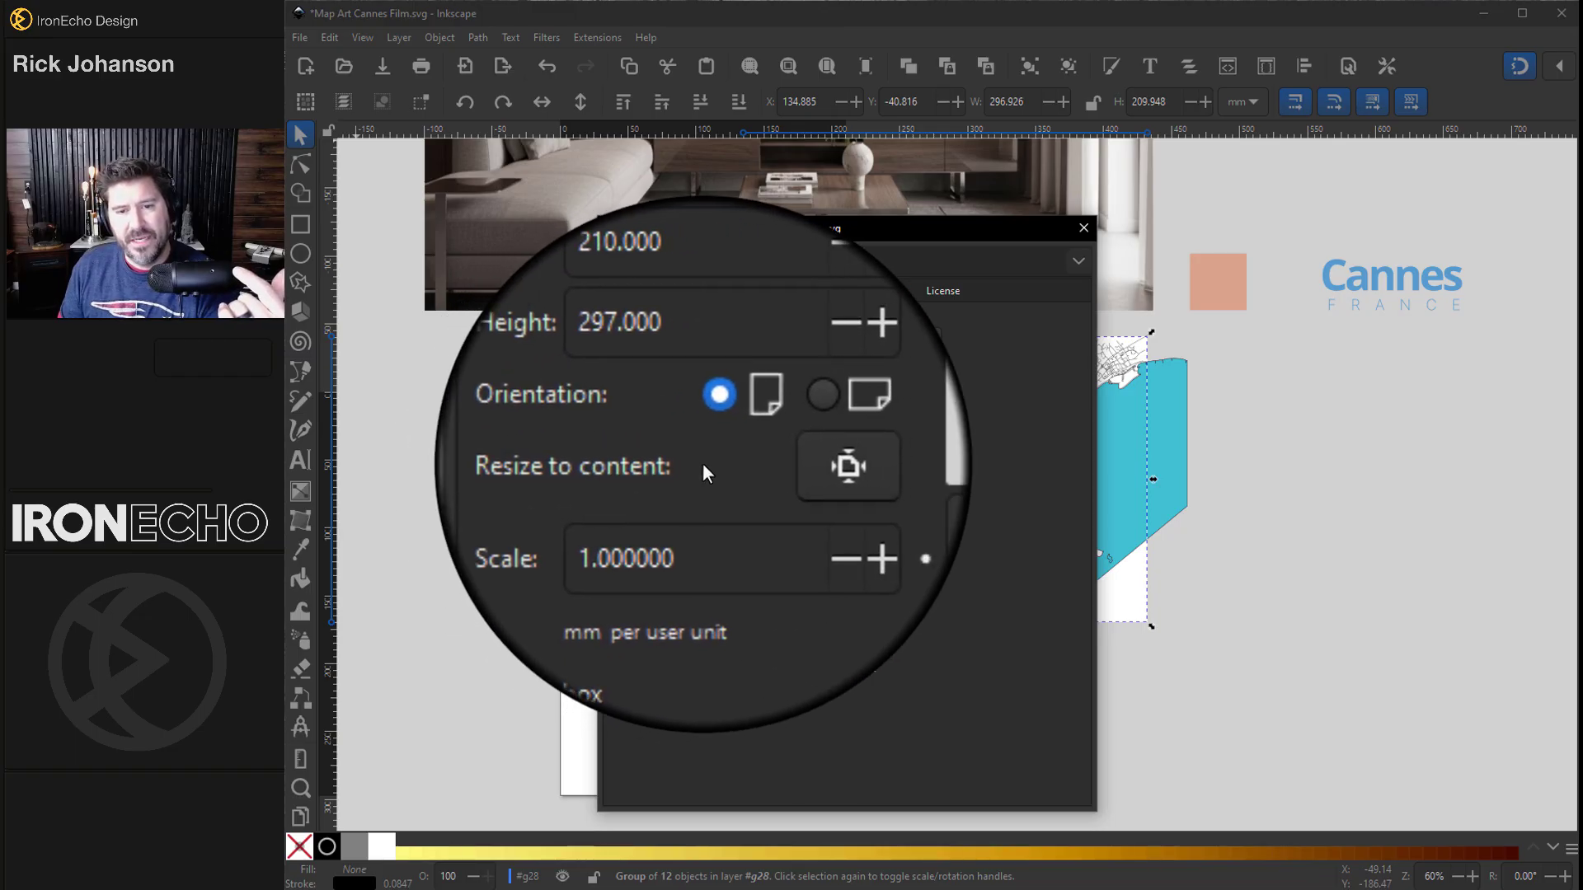
click(762, 466)
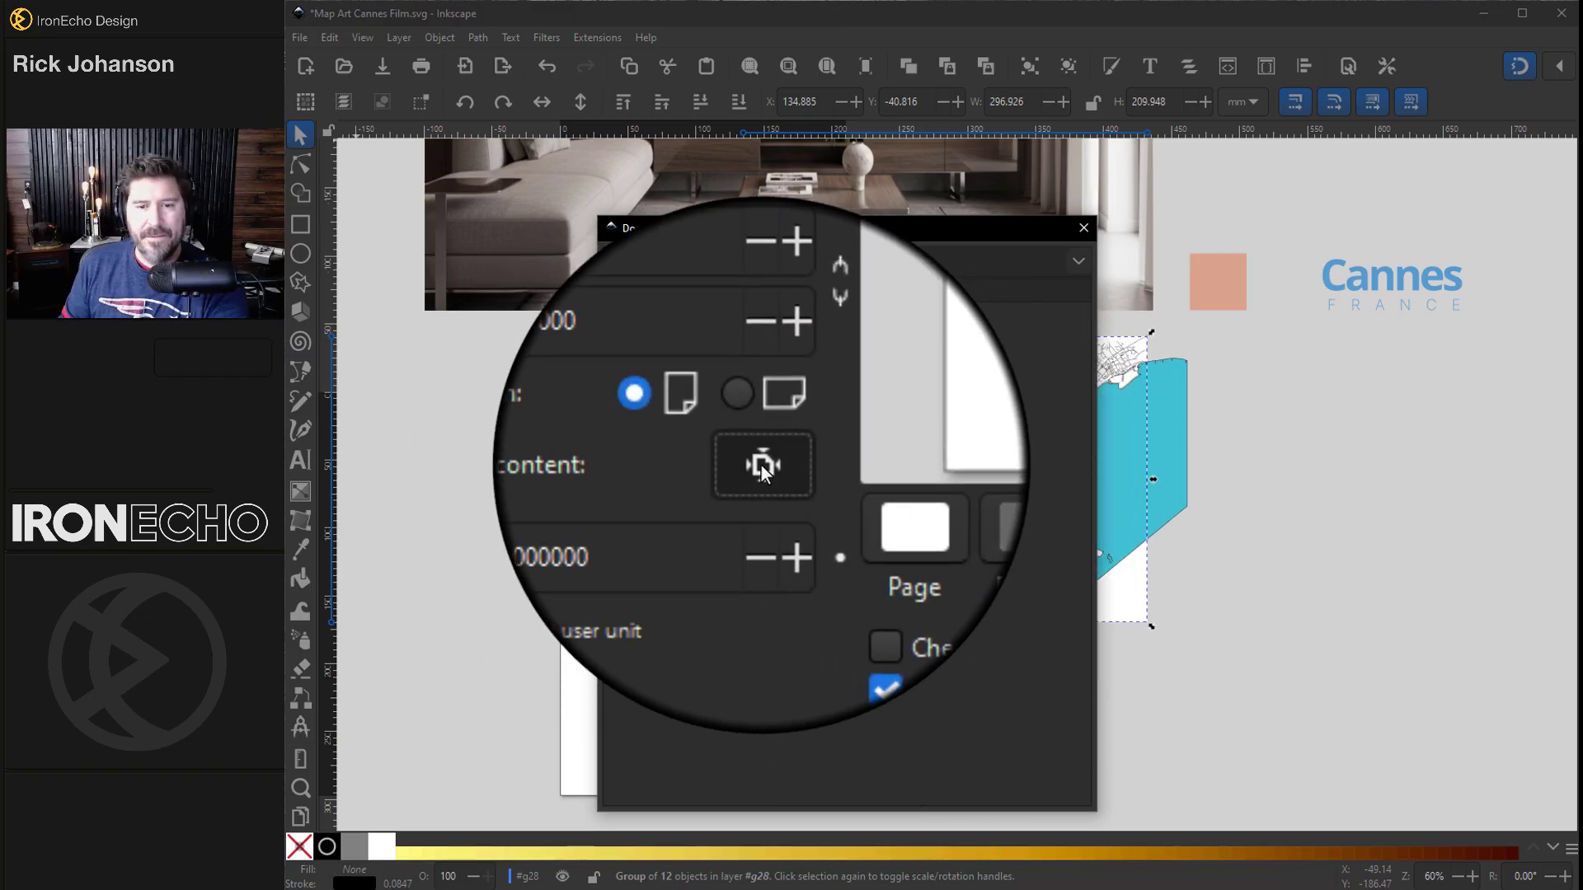
click(1083, 228)
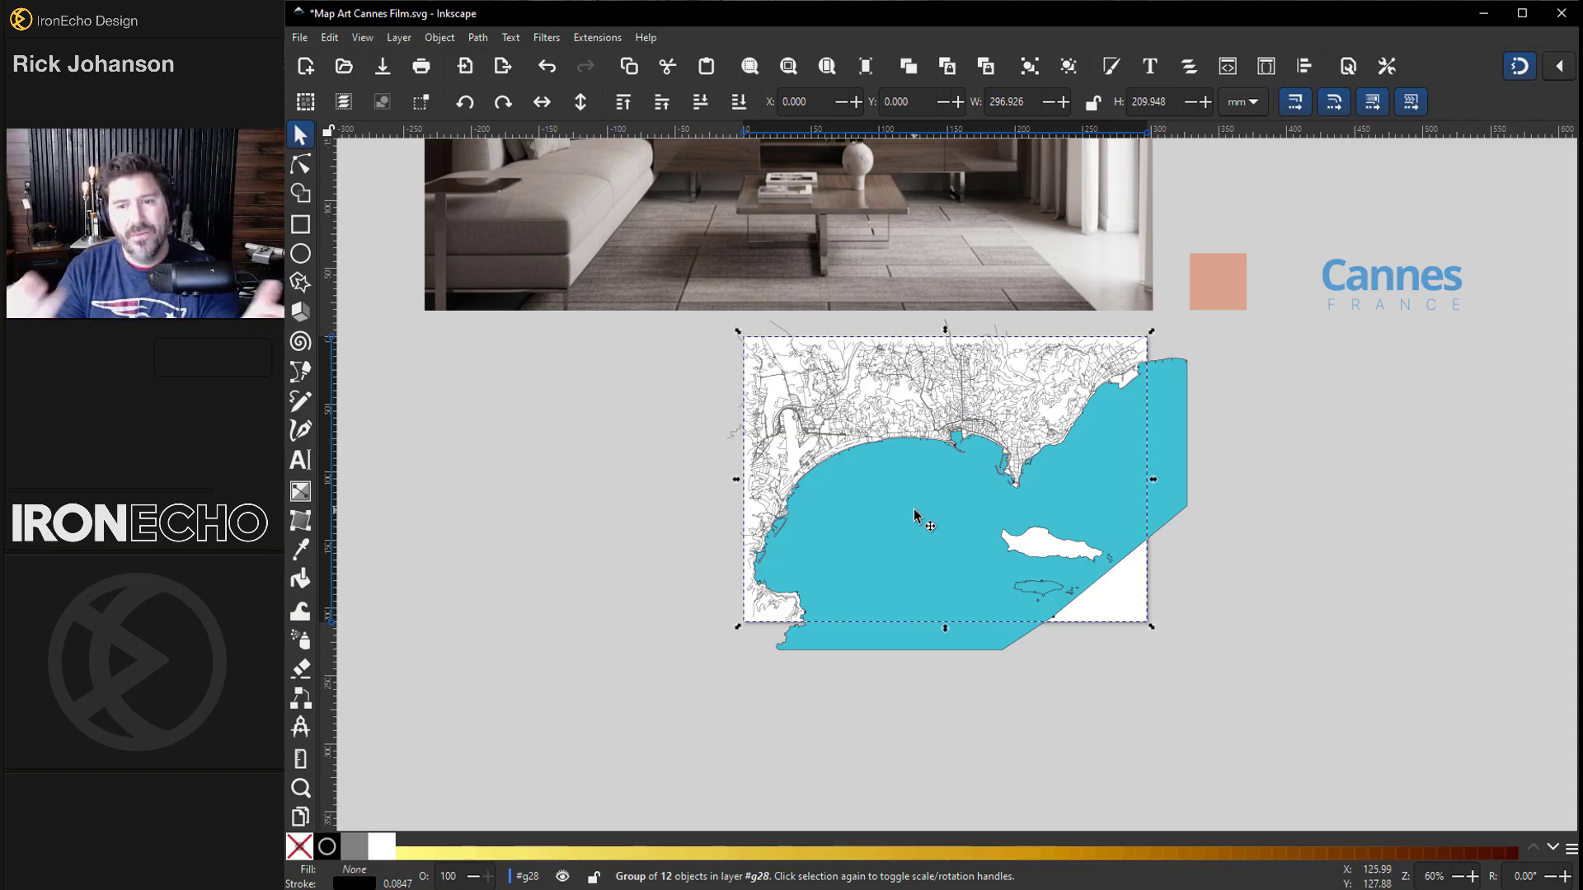
Select and deselect a small offshore island, undoing the last change.
click(1176, 576)
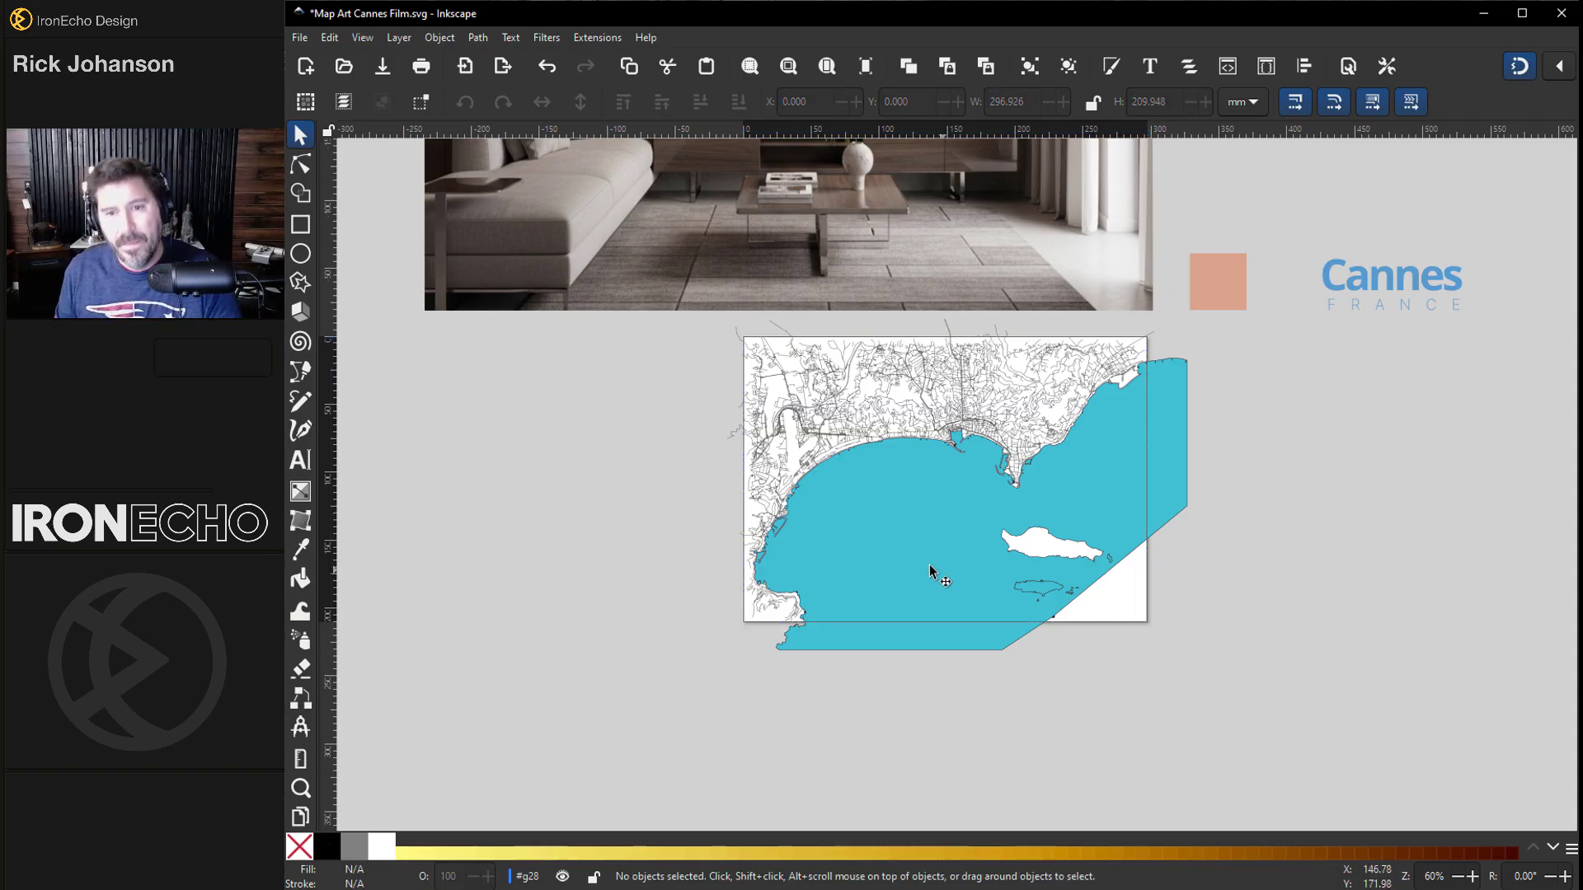
scroll(948, 565, up, 2)
scroll(1070, 587, up, 2)
click(1109, 680)
key(Escape)
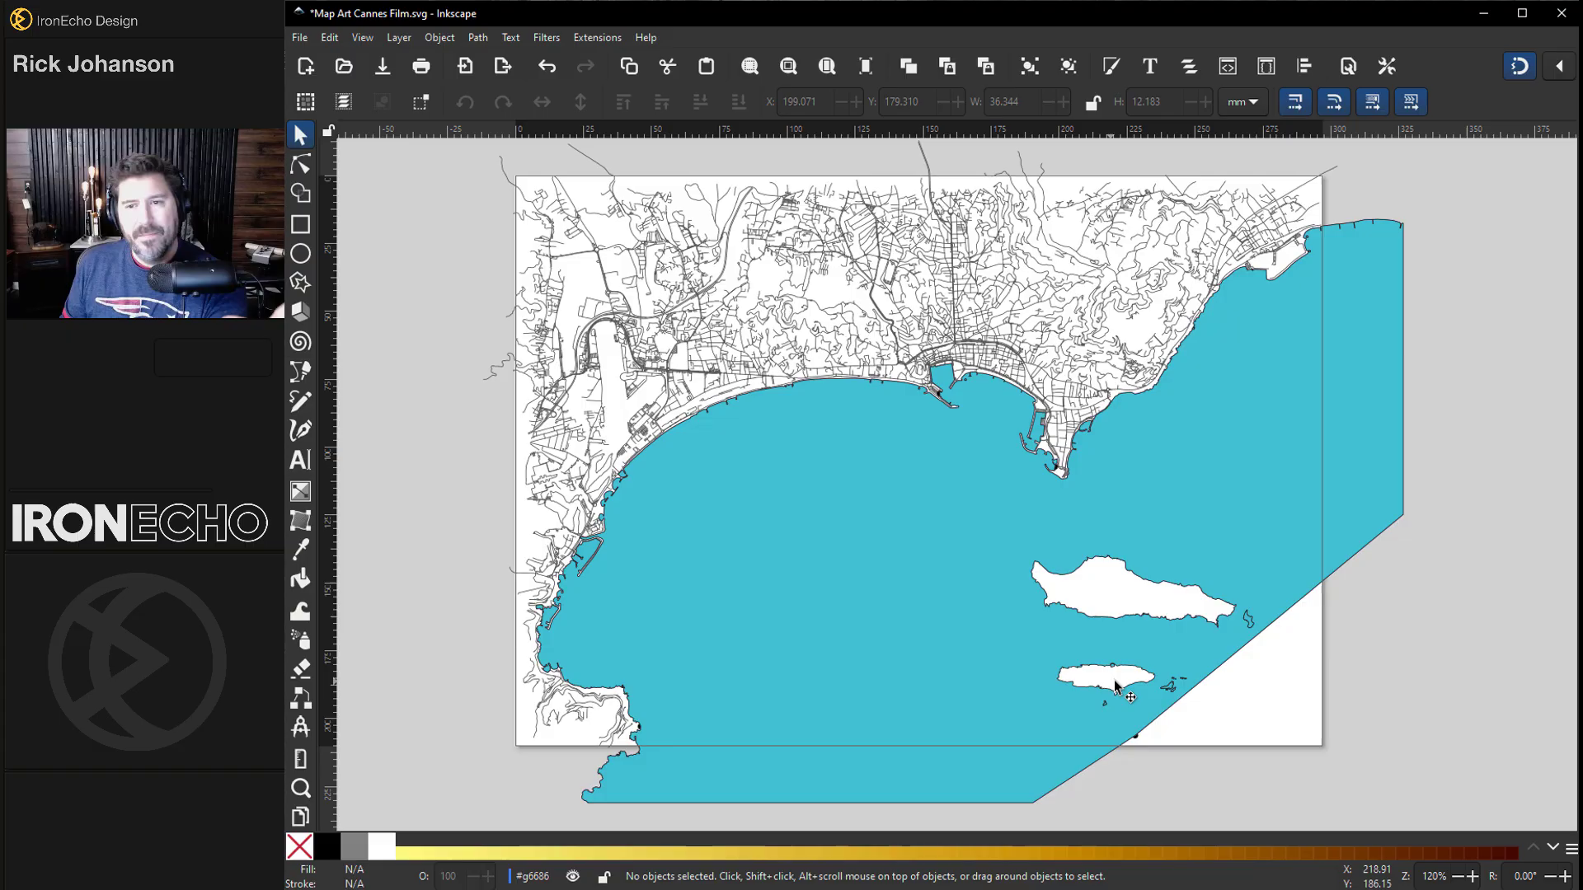
click(1169, 688)
scroll(1169, 688, up, 7)
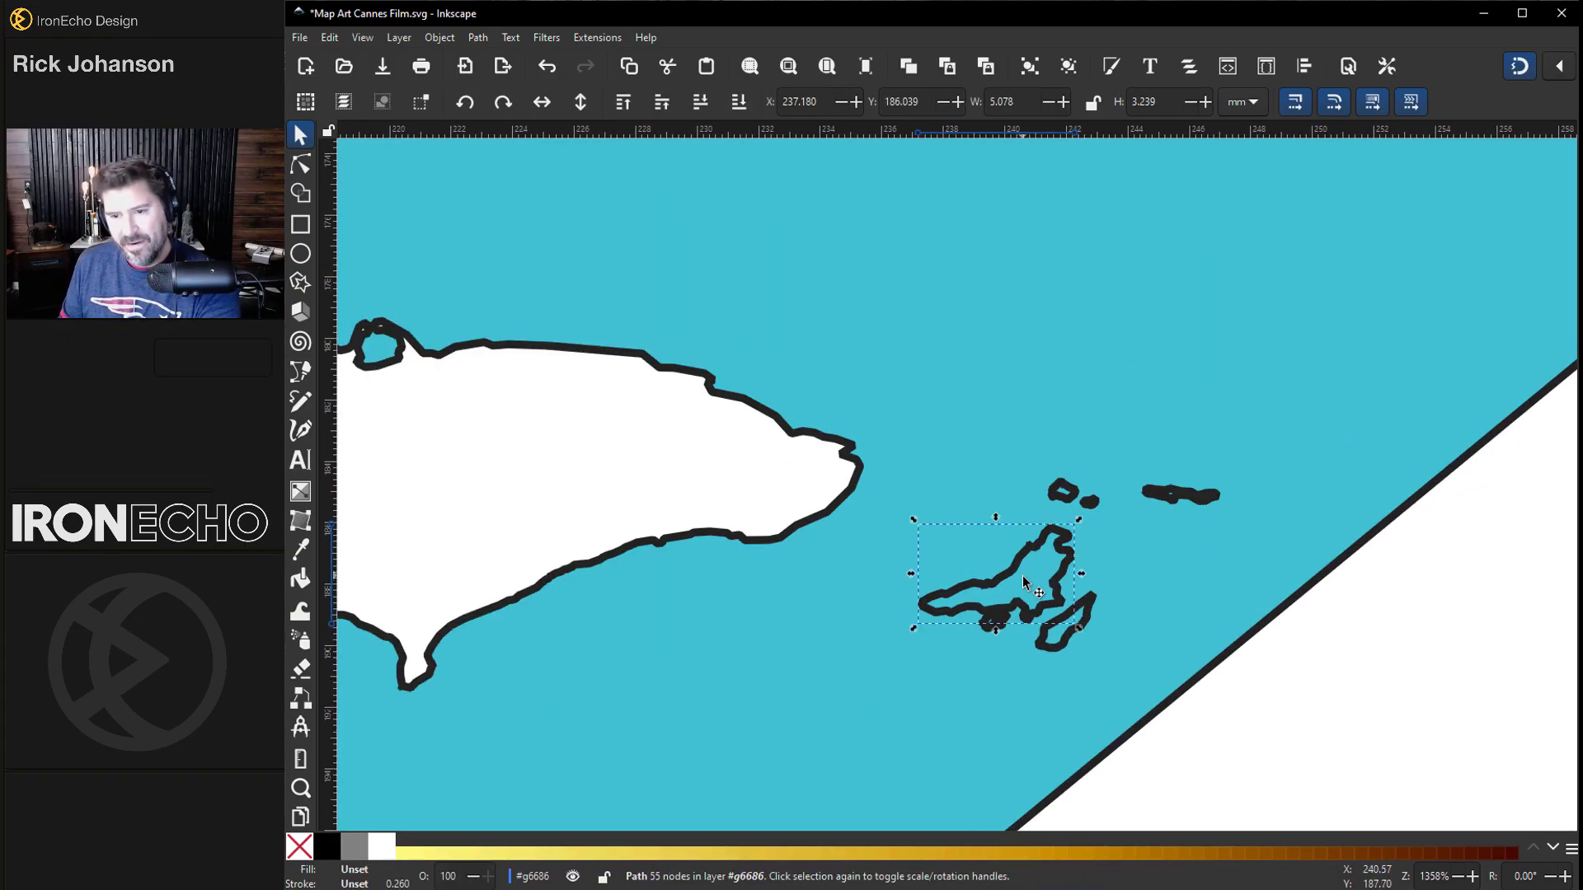
key(Escape)
key(ctrl+z)
Give the water path a flat light sky-blue fill (51cbf4).
key(ctrl+shift+f)
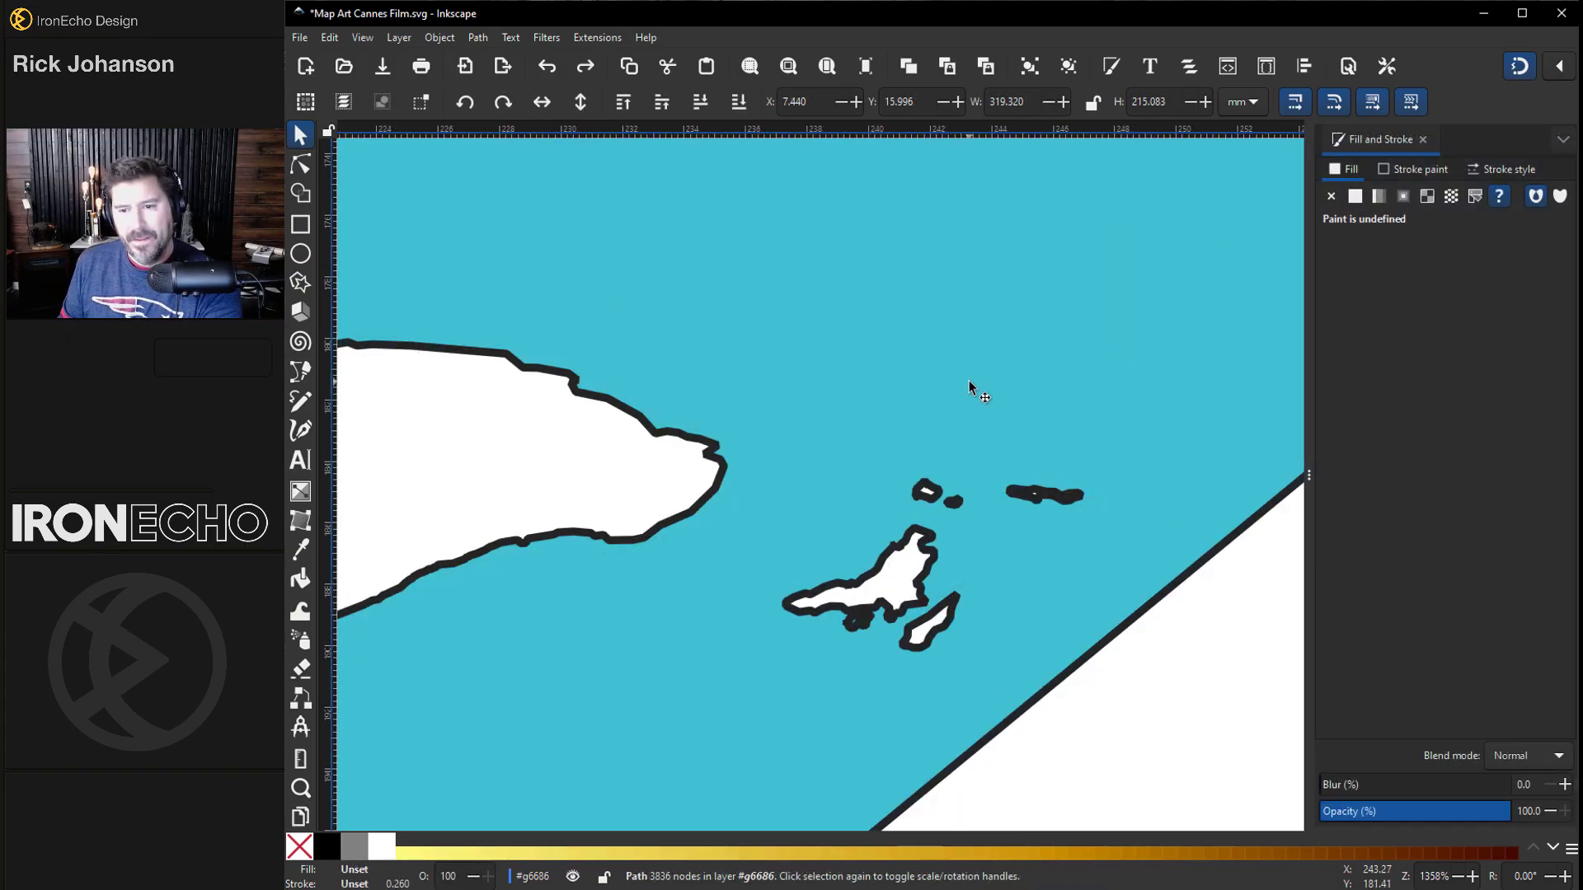
key(n)
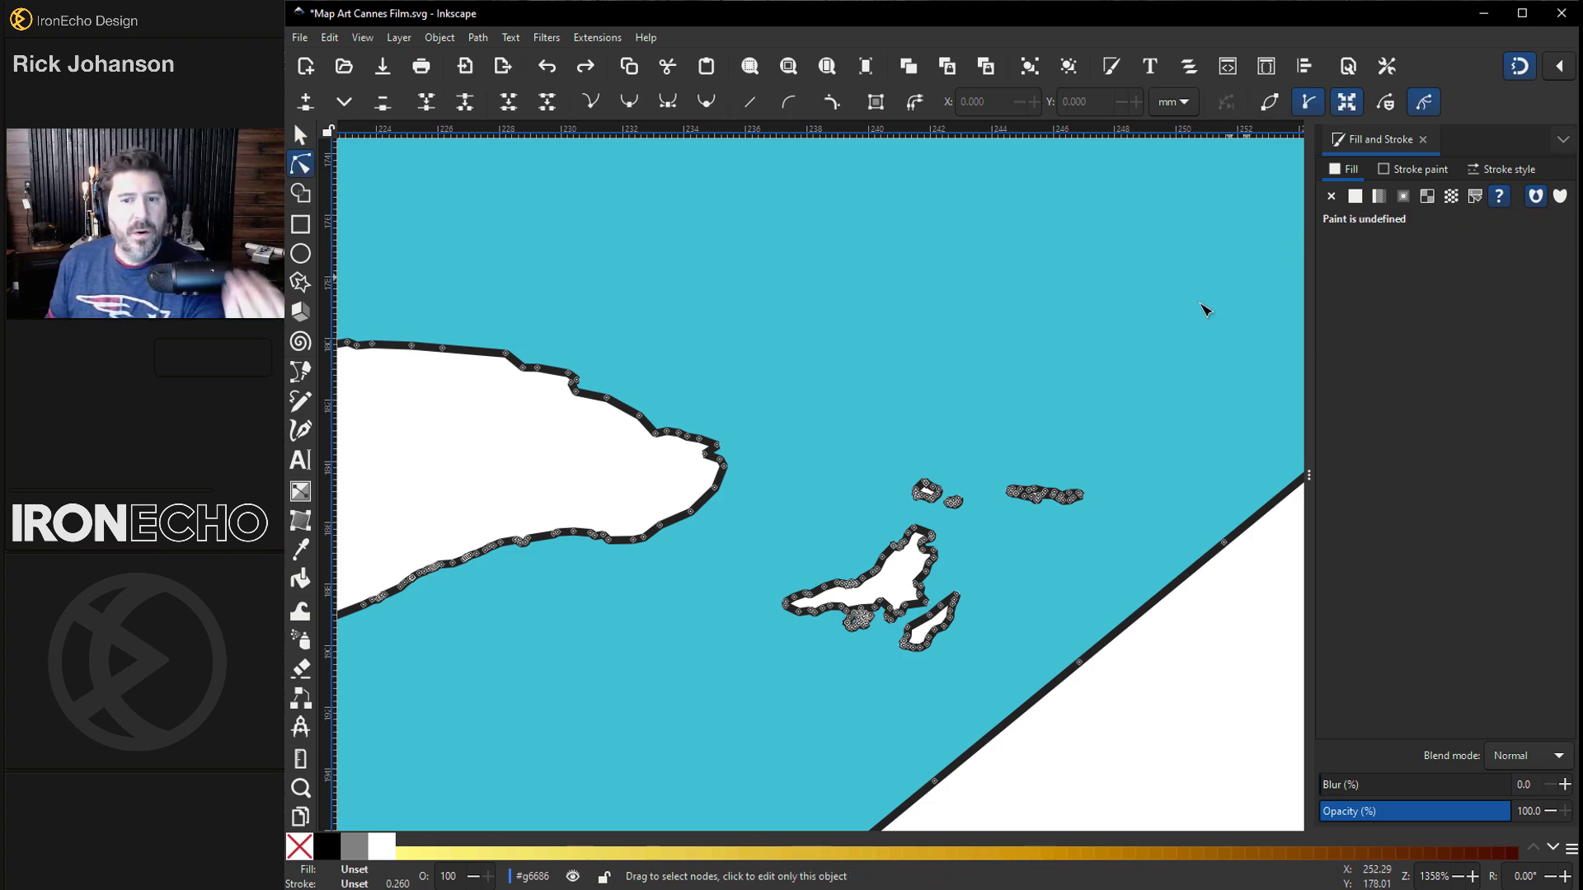
click(1355, 199)
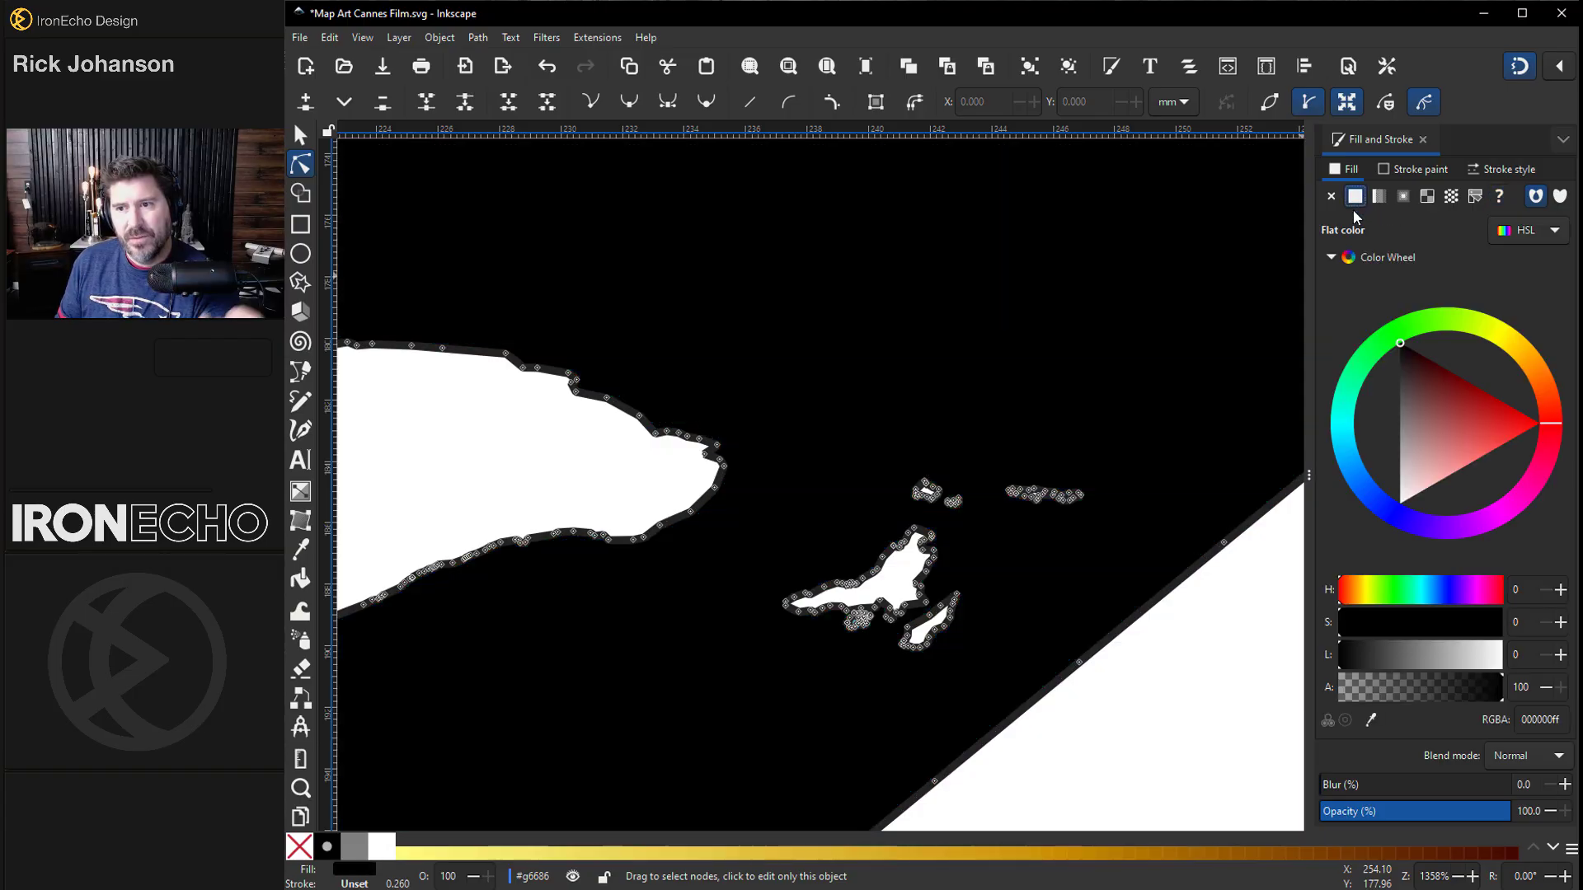
drag(1372, 492, 1350, 455)
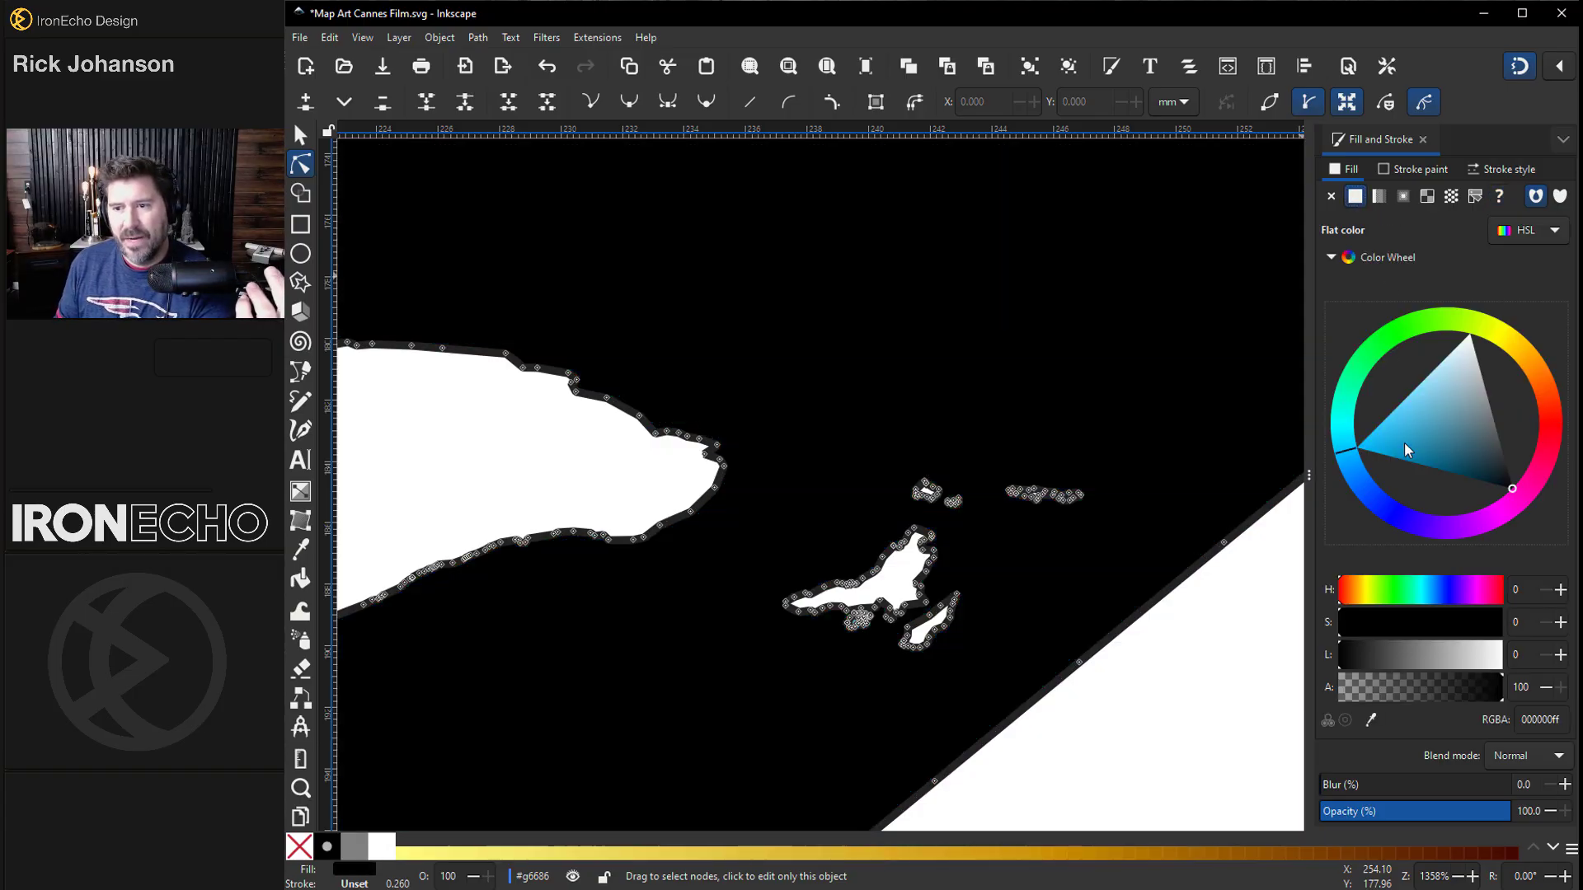
click(1400, 413)
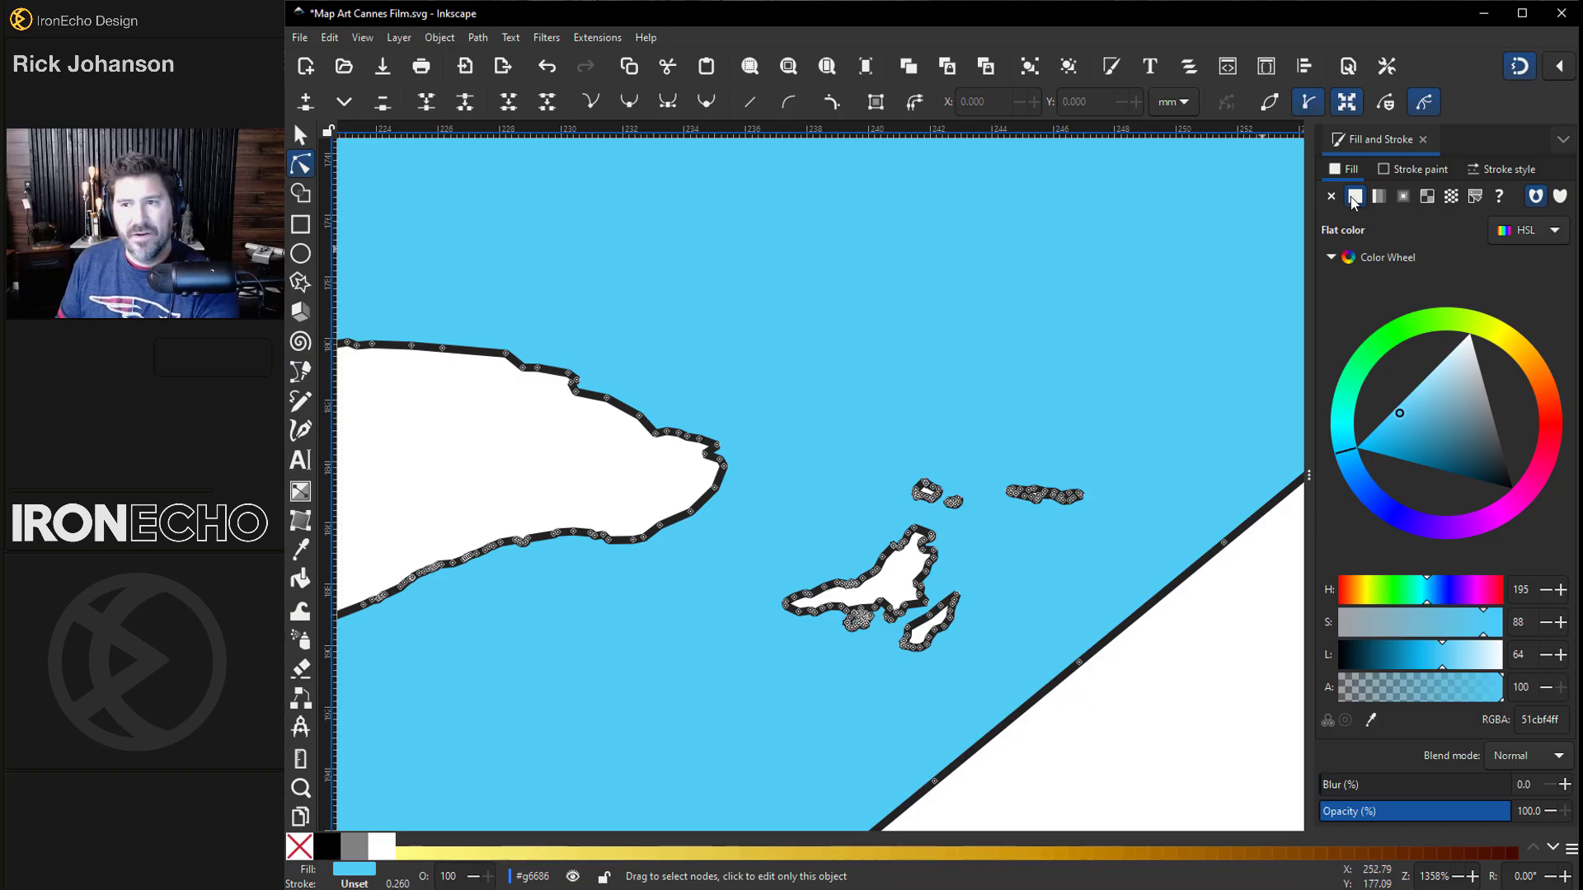
click(1424, 173)
key(Escape)
Fit the page in view and select the land map group.
key(s)
key(5)
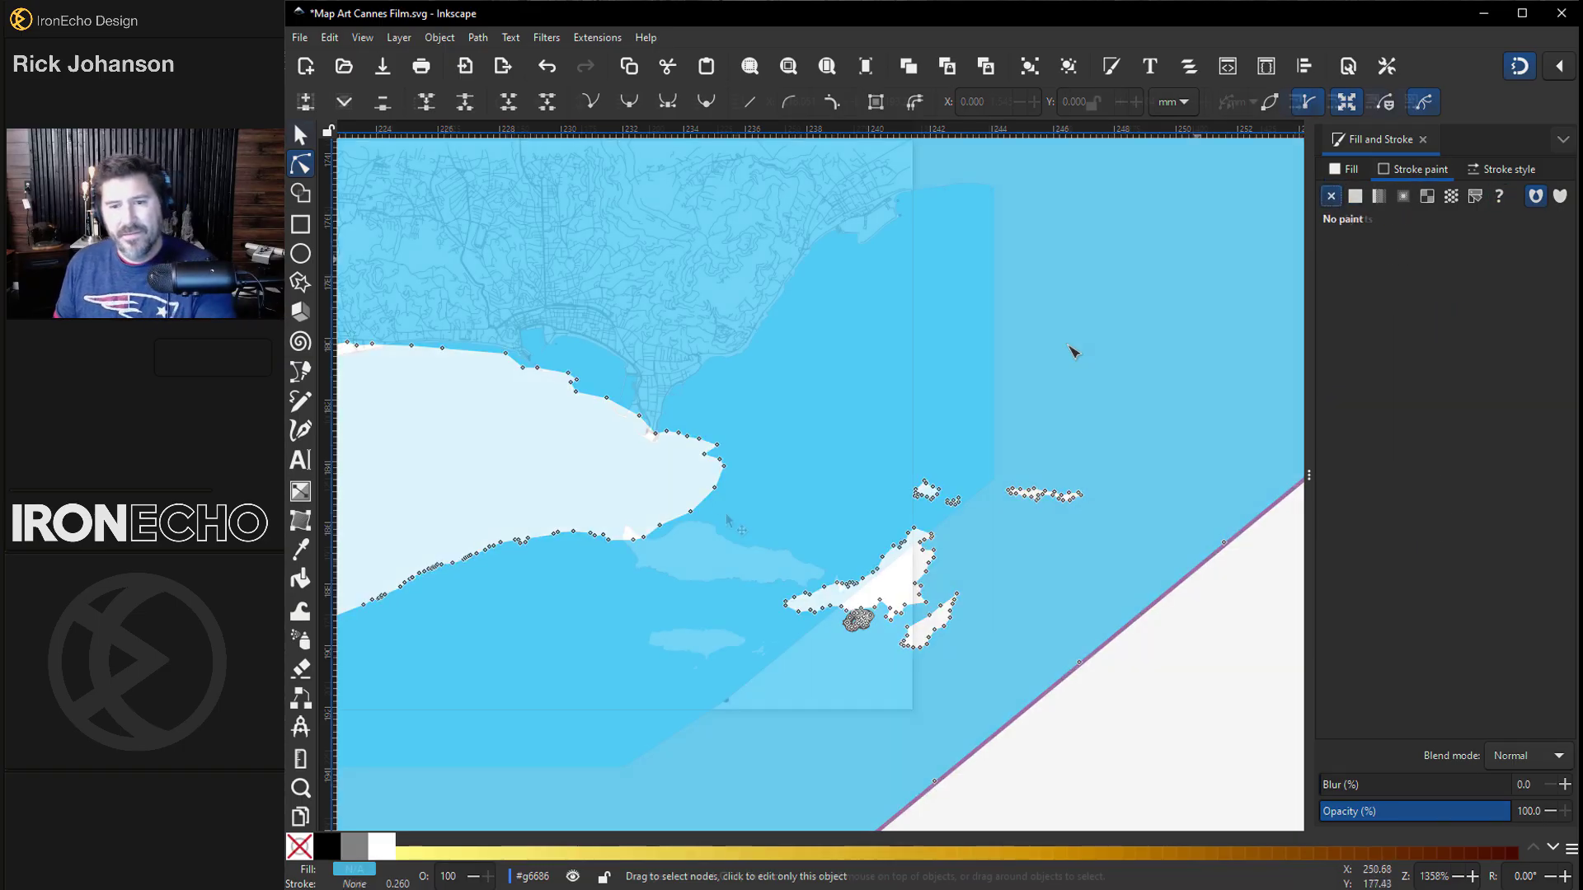
scroll(696, 509, left, 5)
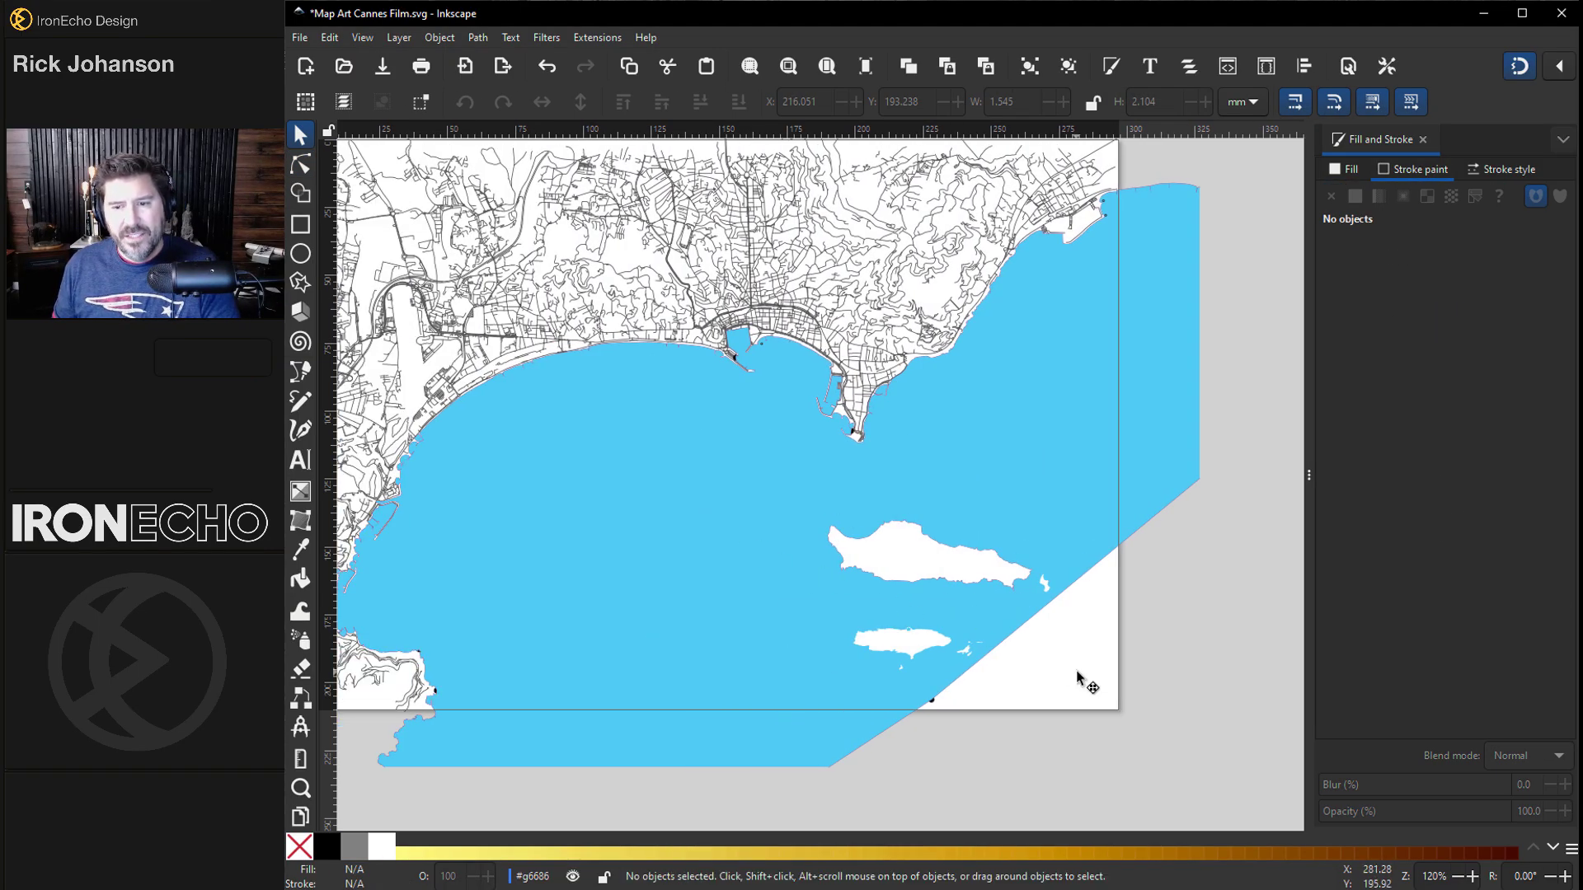
drag(1085, 670, 1166, 710)
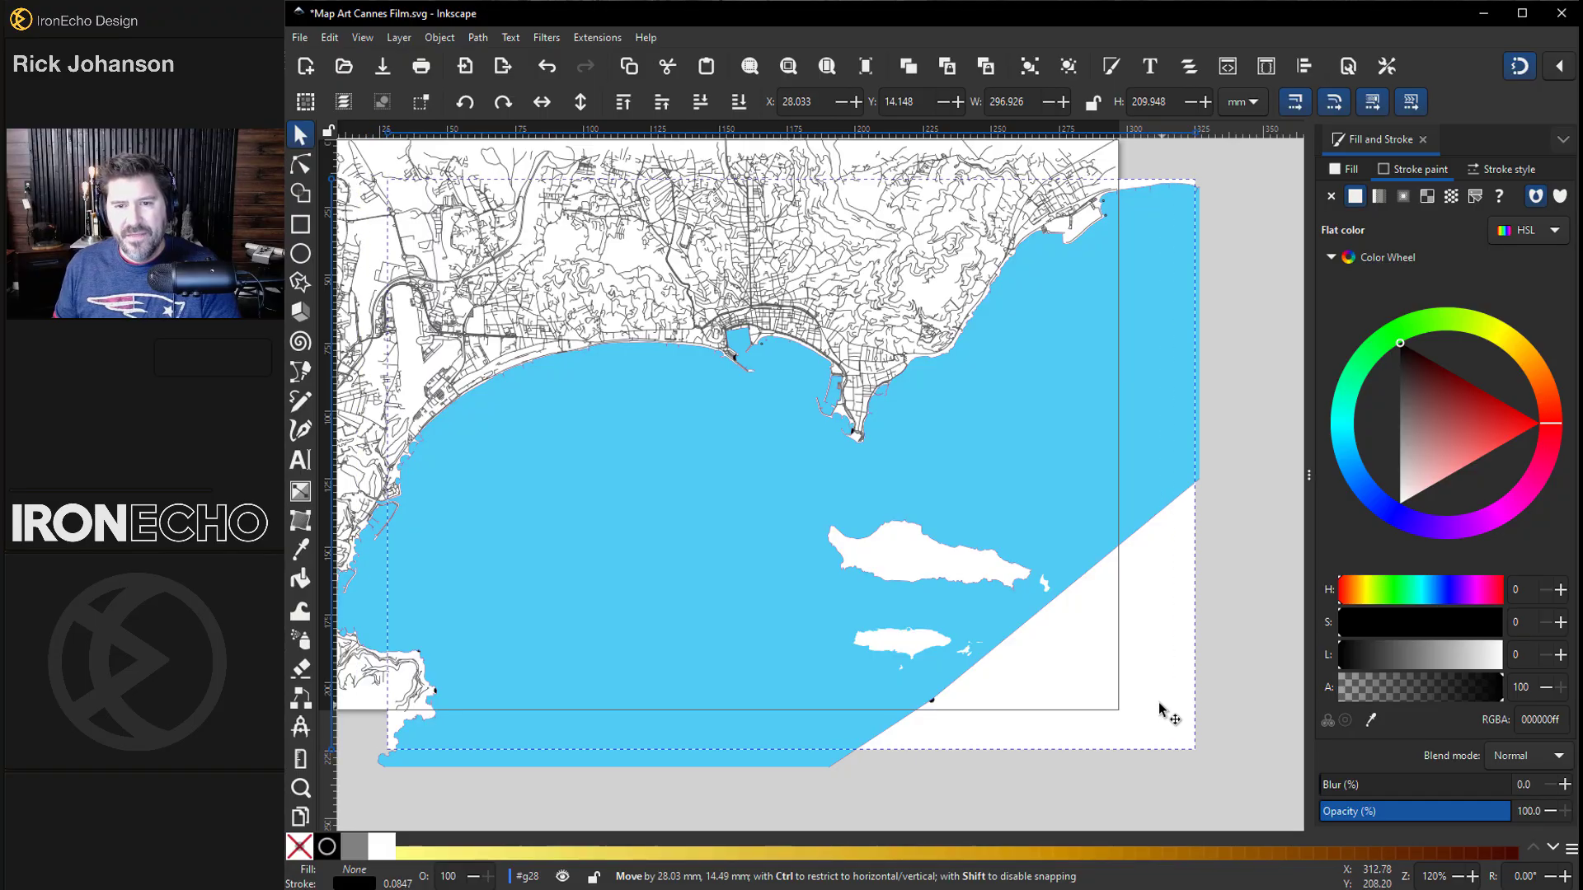
key(Escape)
scroll(1105, 618, down, 2)
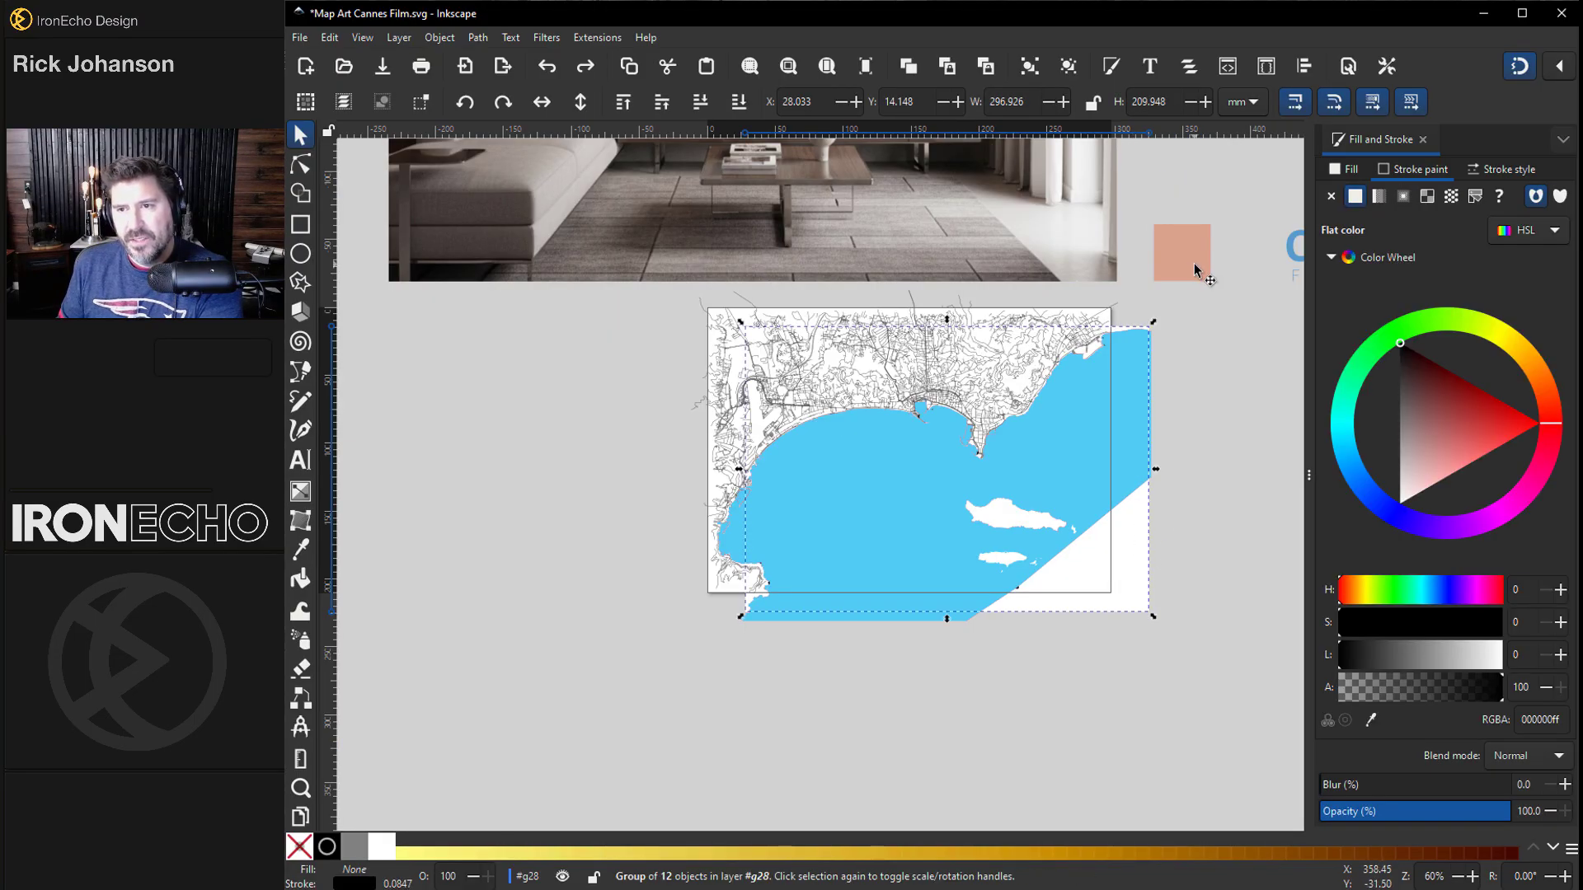
Fill the land group salmon (#d29a82) by sampling the swatch with the Dropper.
click(1348, 170)
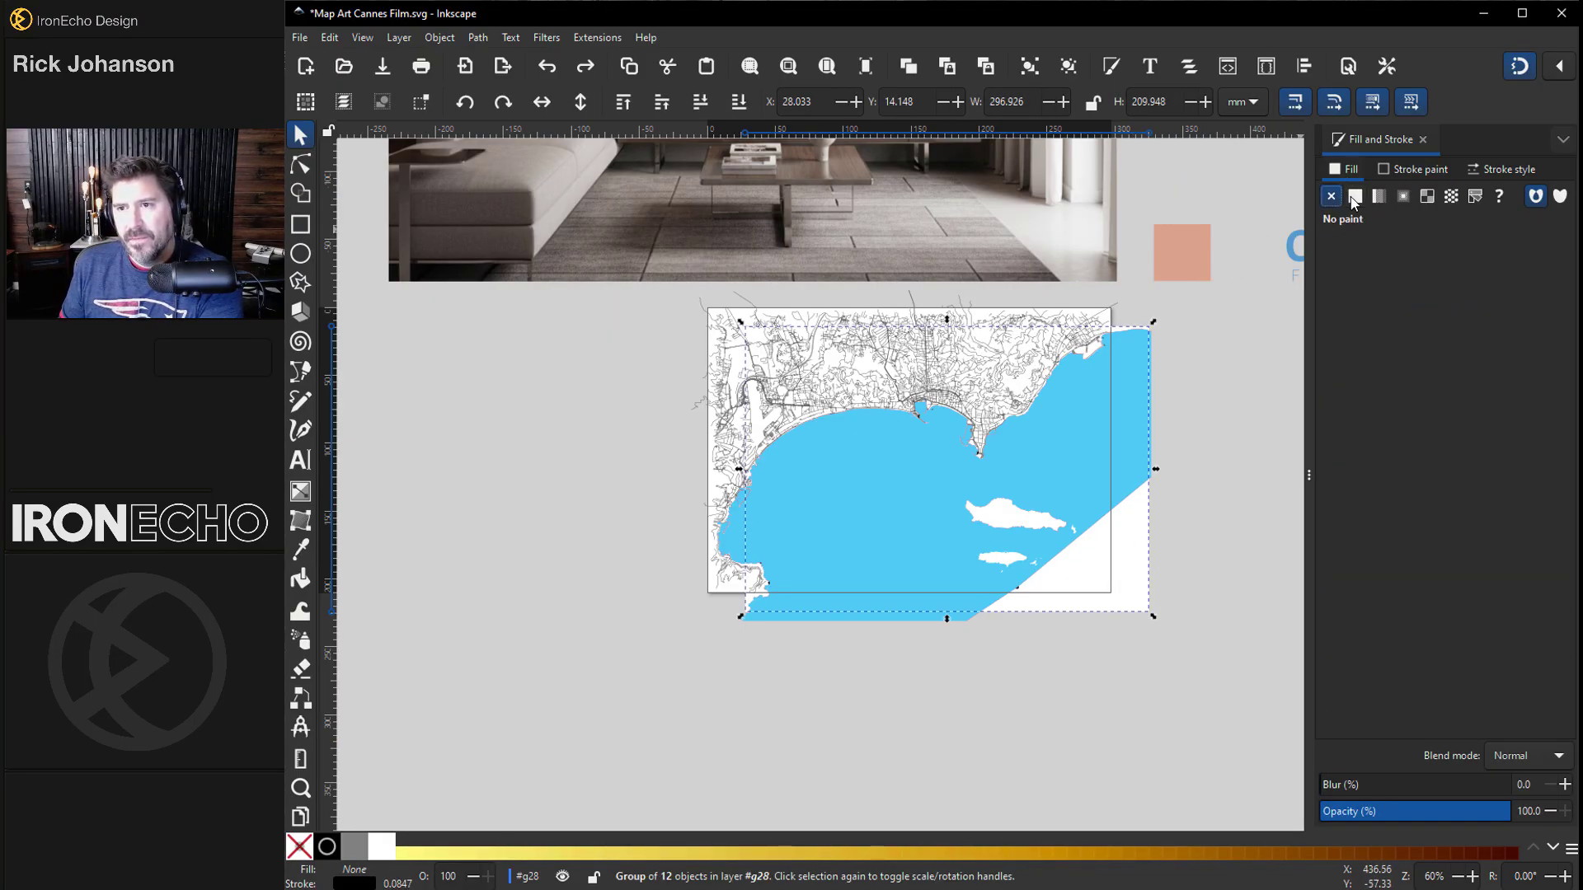
click(1355, 196)
click(1371, 720)
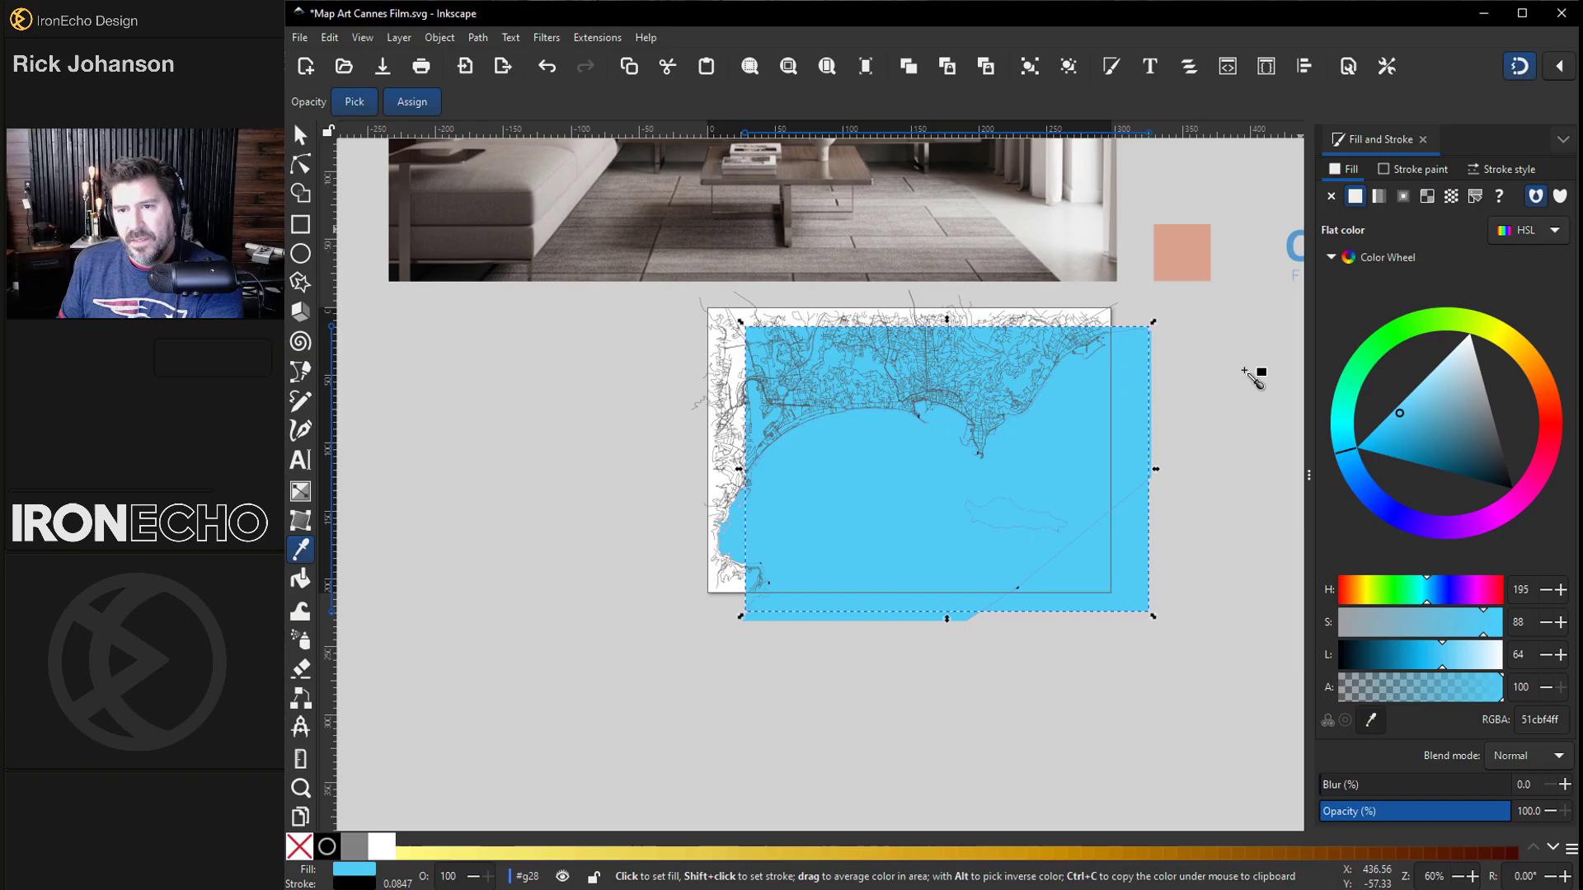
click(1189, 262)
mouse_move(1449, 449)
mouse_down()
mouse_move(1435, 437)
mouse_move(1447, 474)
mouse_up()
scroll(1110, 575, up, 4)
click(1206, 378)
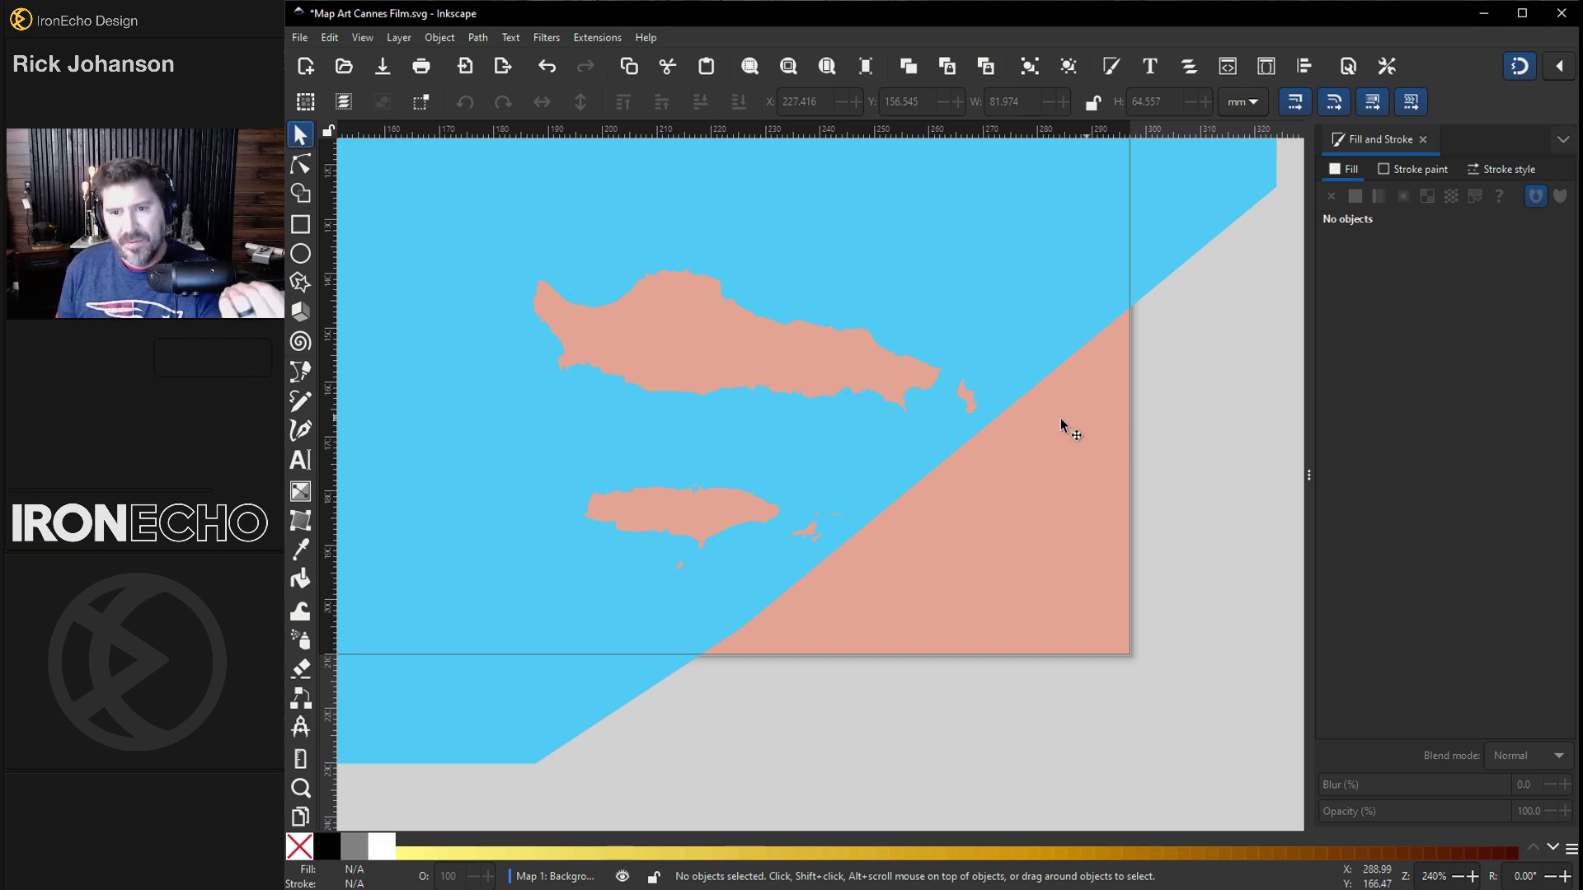
Draw a closed triangle over the bottom-right page corner with the Pen tool.
click(301, 374)
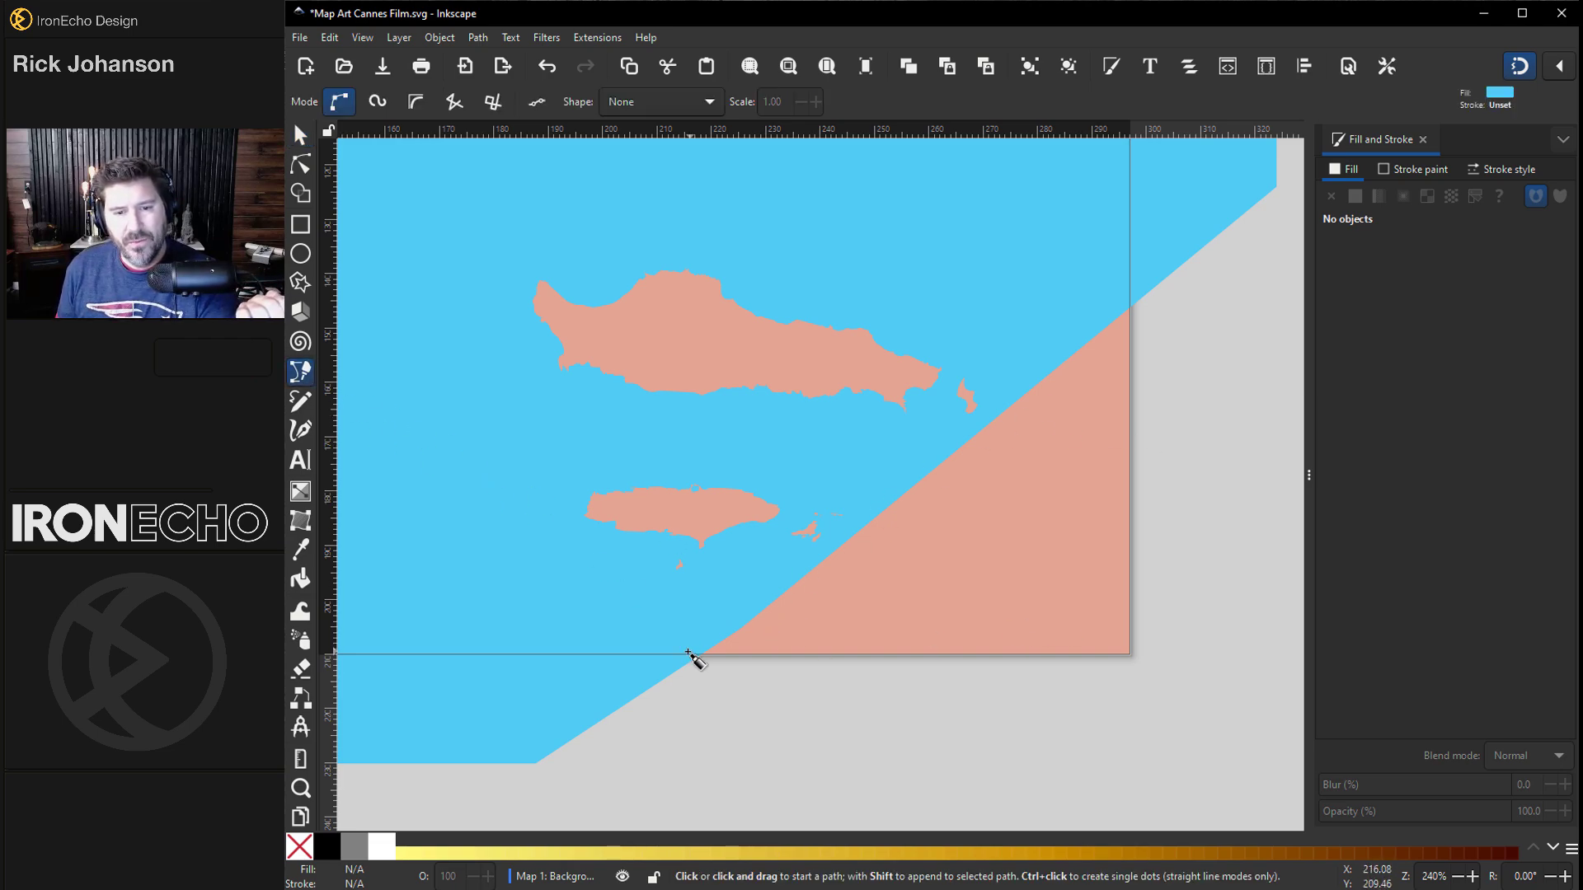
click(685, 654)
click(1130, 654)
click(1129, 297)
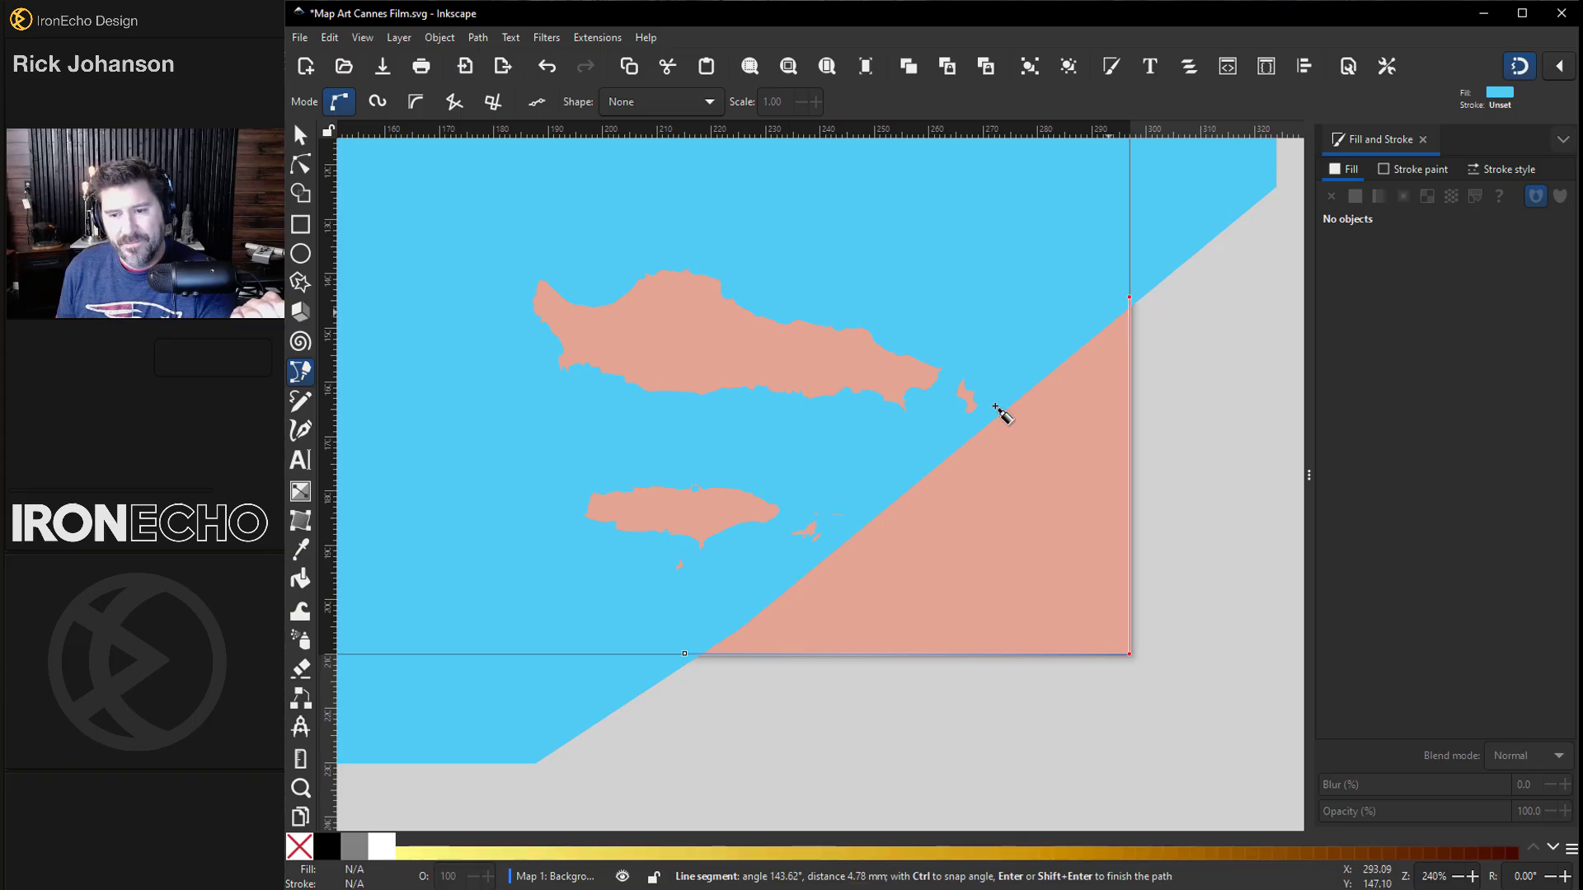
click(684, 654)
key(Escape)
key(s)
key(5)
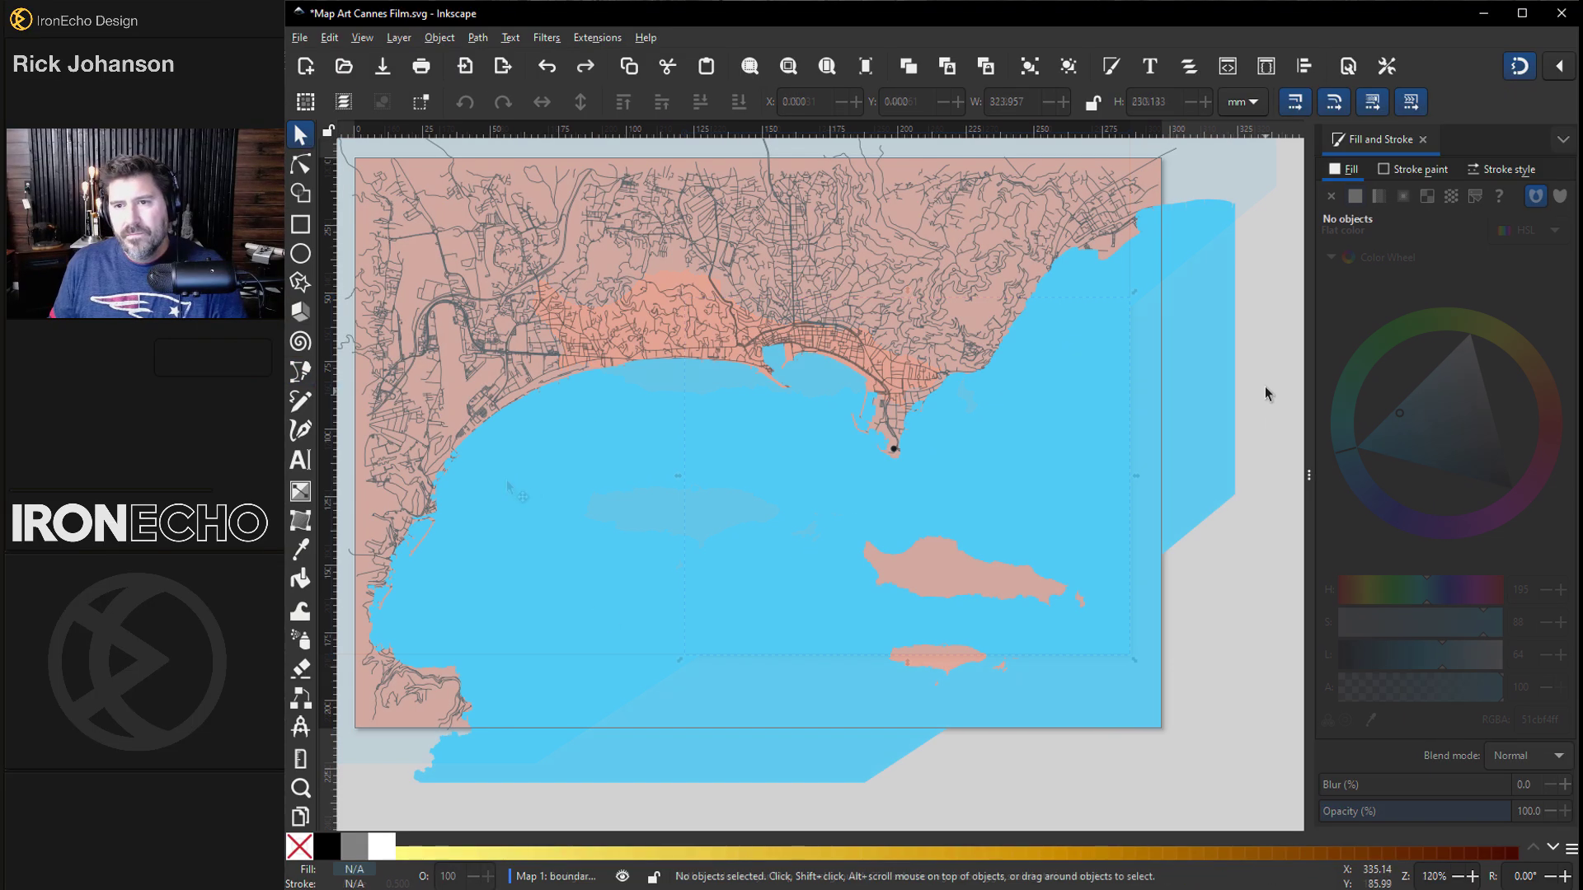
Set the fill of both the water shape and the corner triangle to white.
click(1224, 241)
drag(1471, 336, 1476, 284)
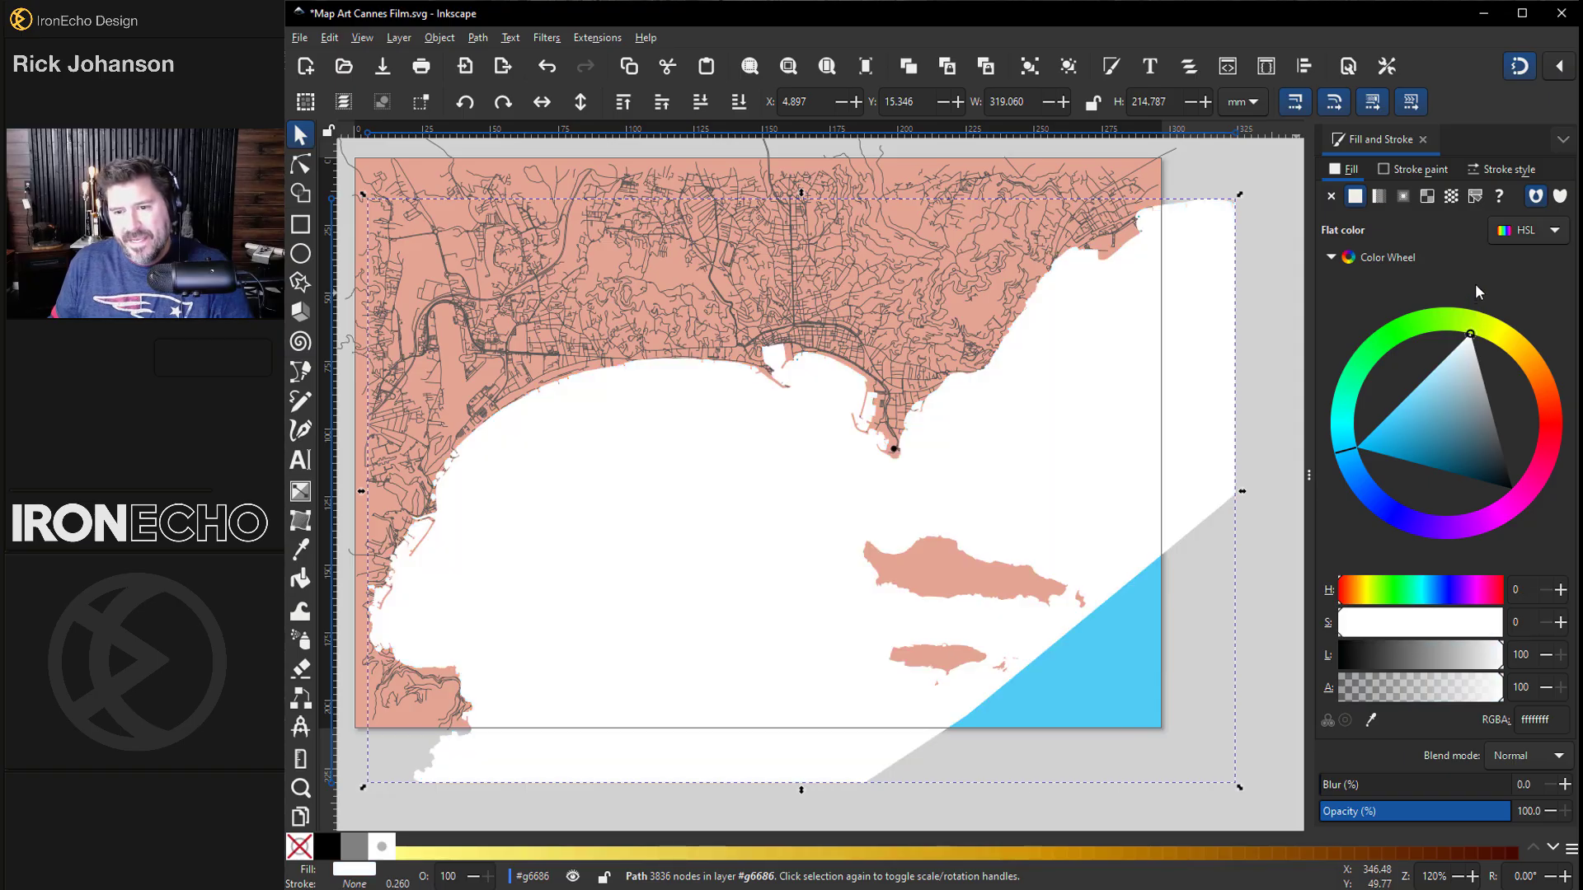
key(Escape)
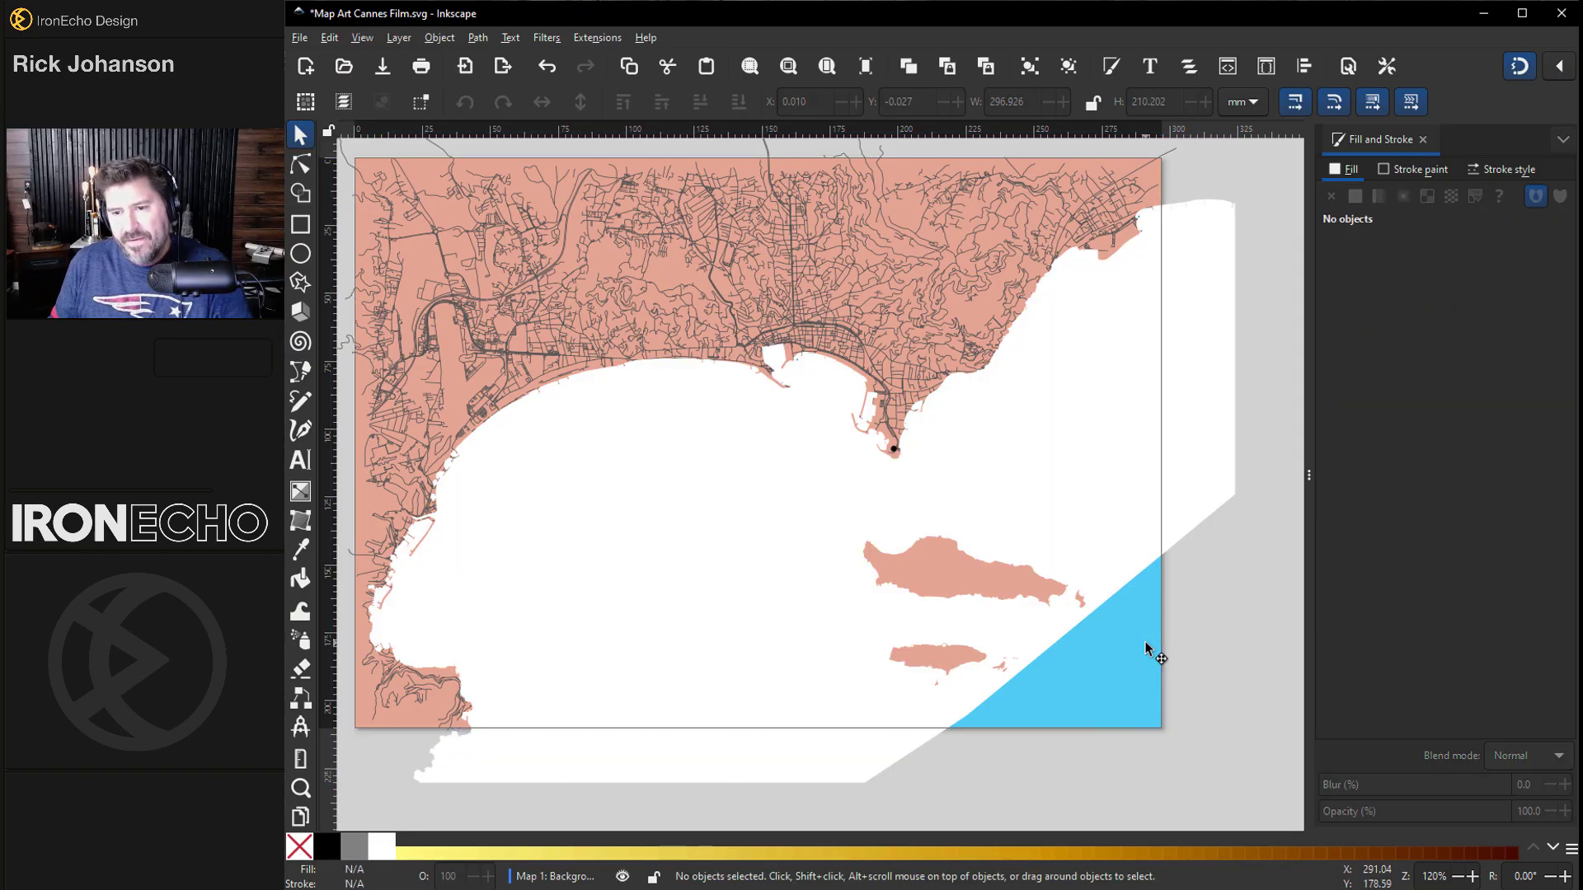
click(1144, 651)
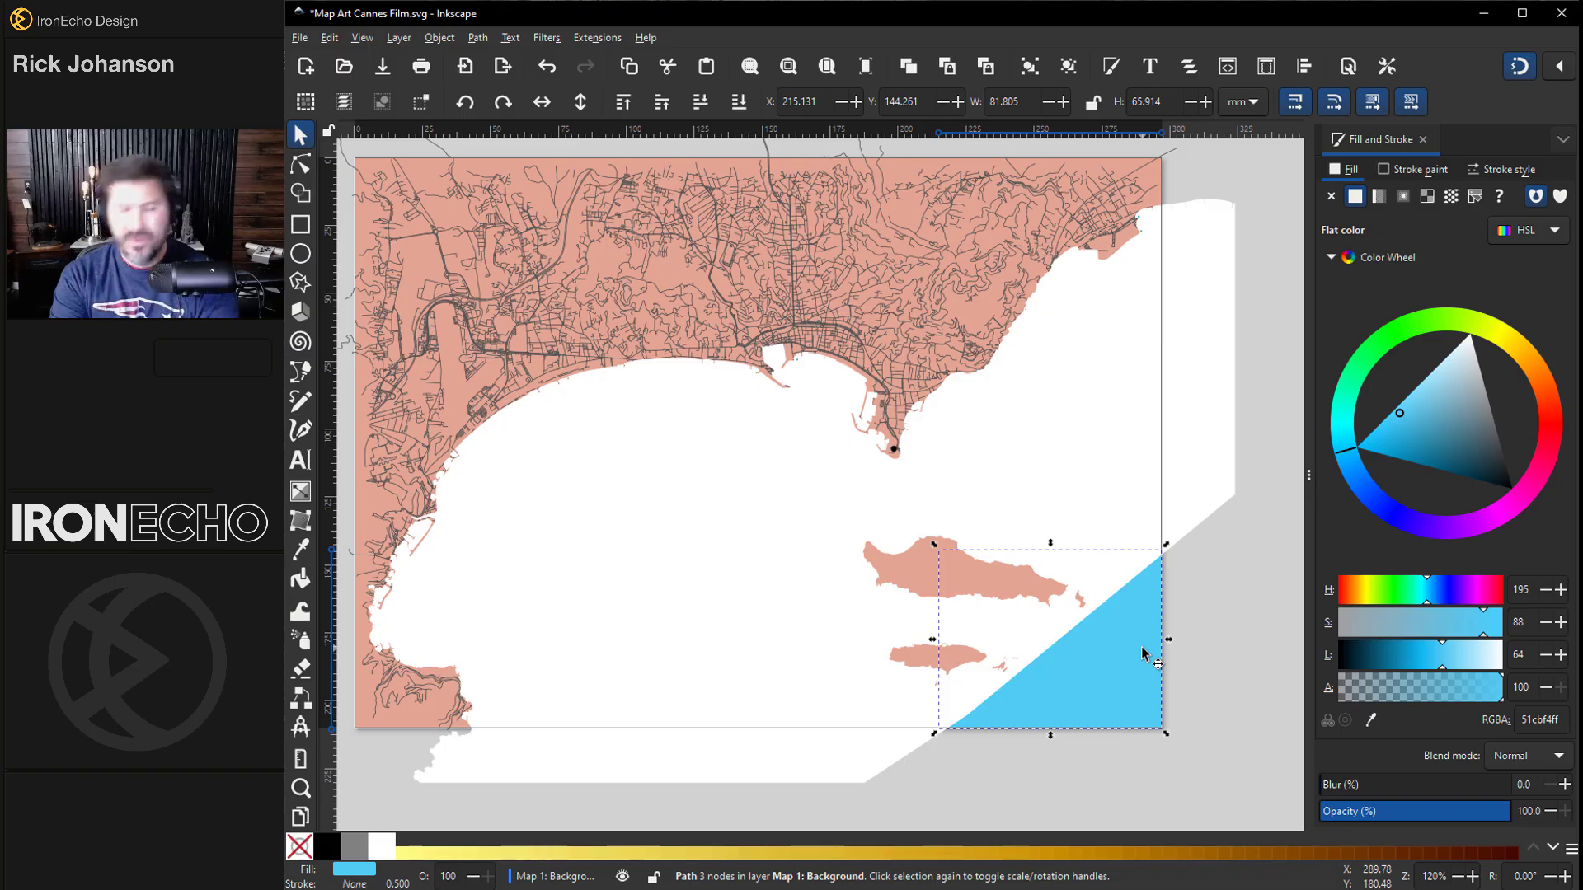
mouse_move(1399, 412)
mouse_down()
mouse_move(1455, 414)
mouse_move(1471, 334)
mouse_up()
click(1217, 587)
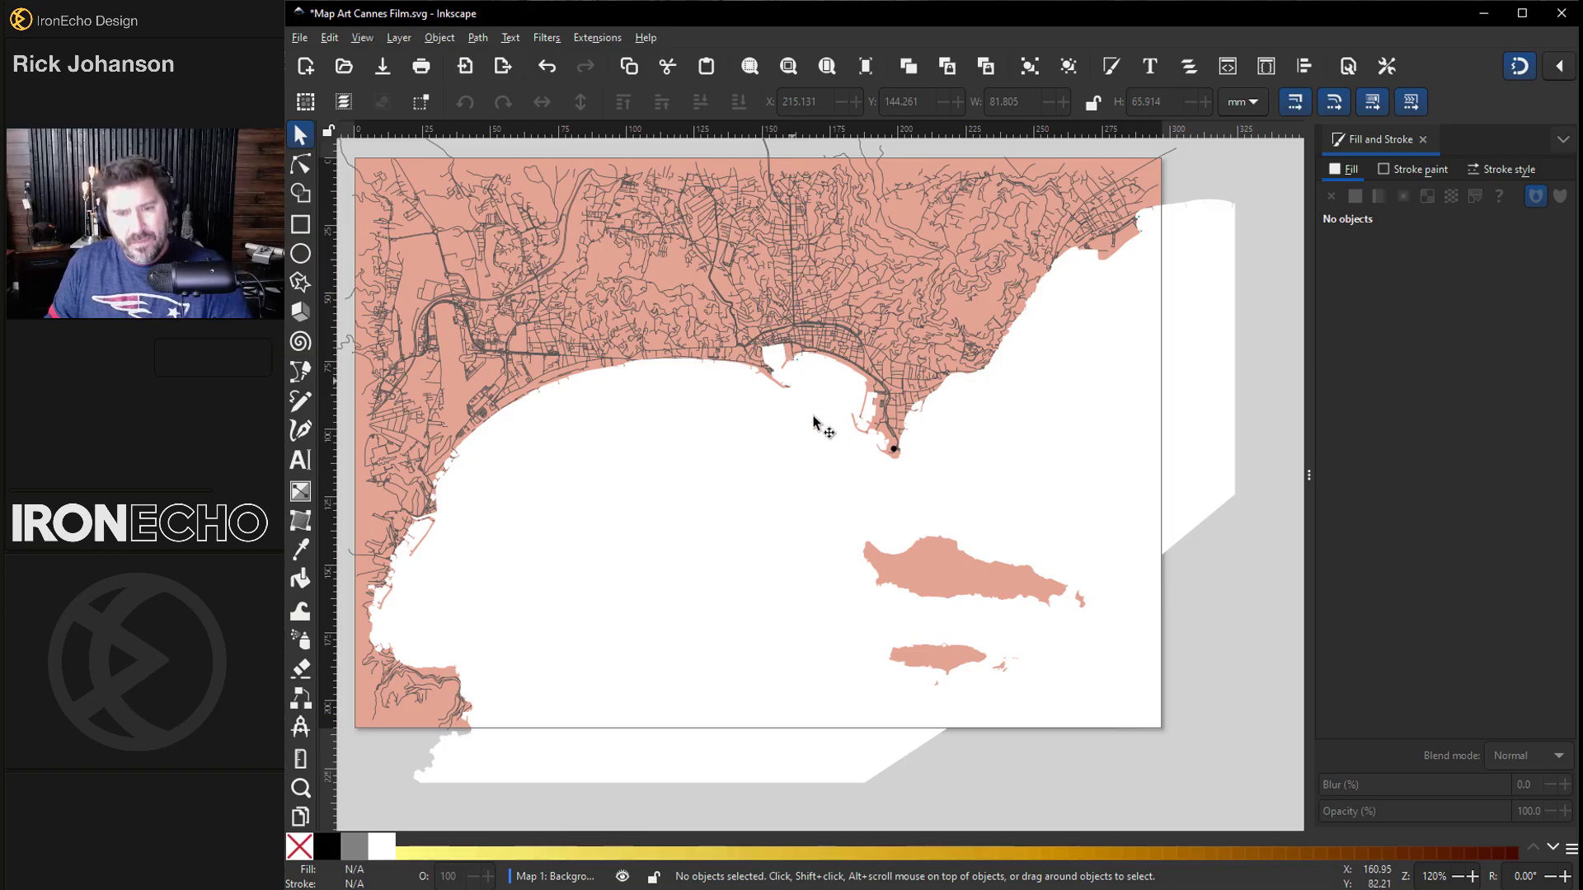
Make the road network's stroke white by raising its lightness to 100.
scroll(828, 474, down, 2)
scroll(757, 450, up, 5)
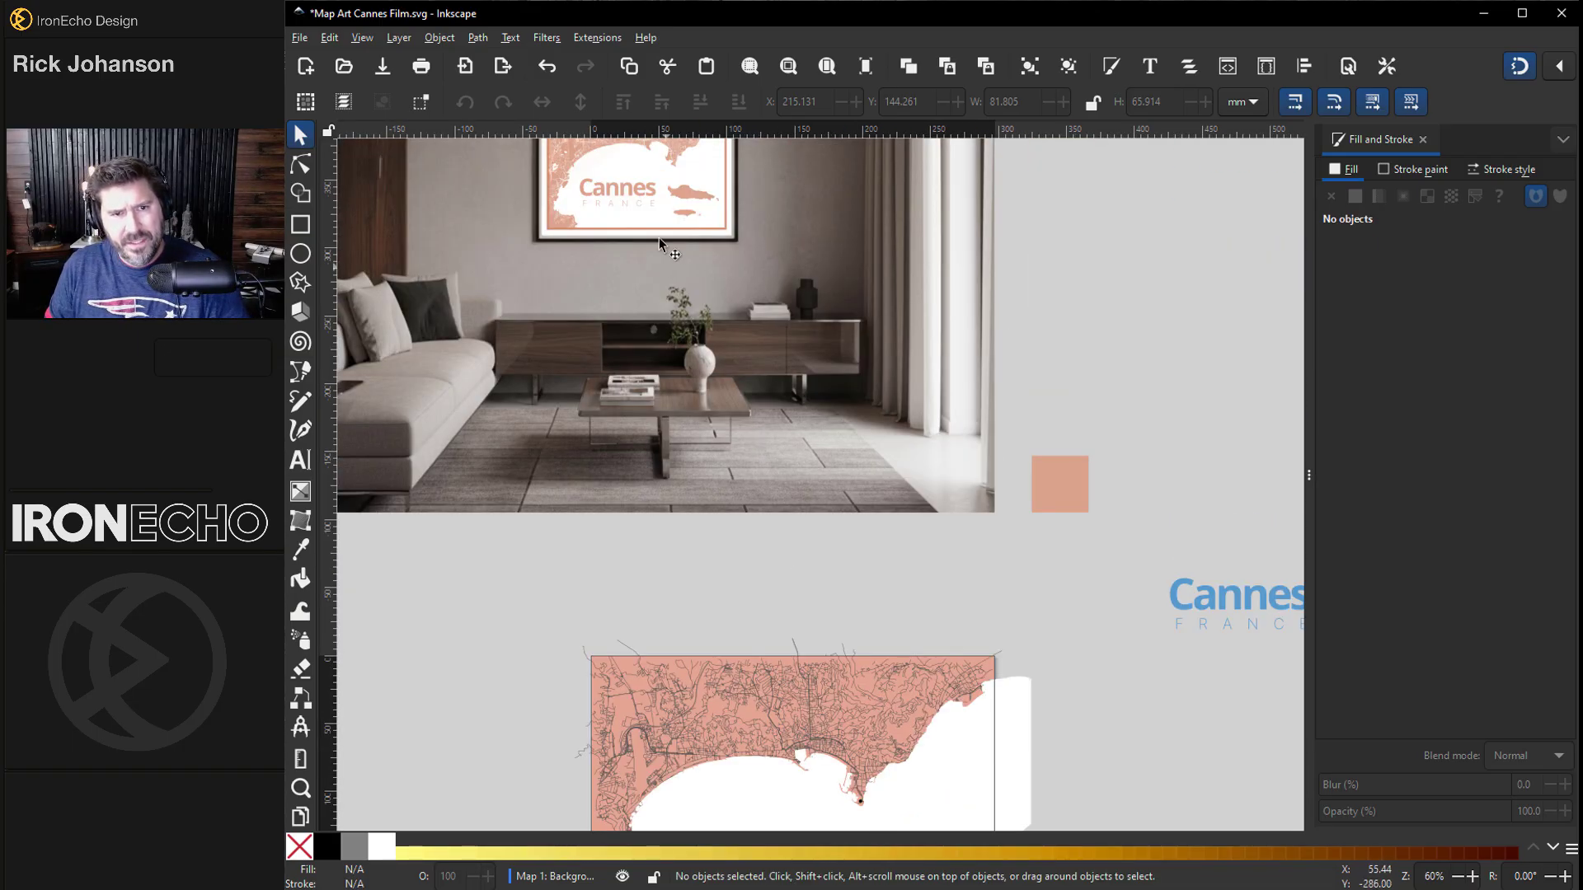
scroll(757, 449, up, 1)
scroll(780, 368, down, 7)
scroll(798, 237, up, 1)
click(798, 238)
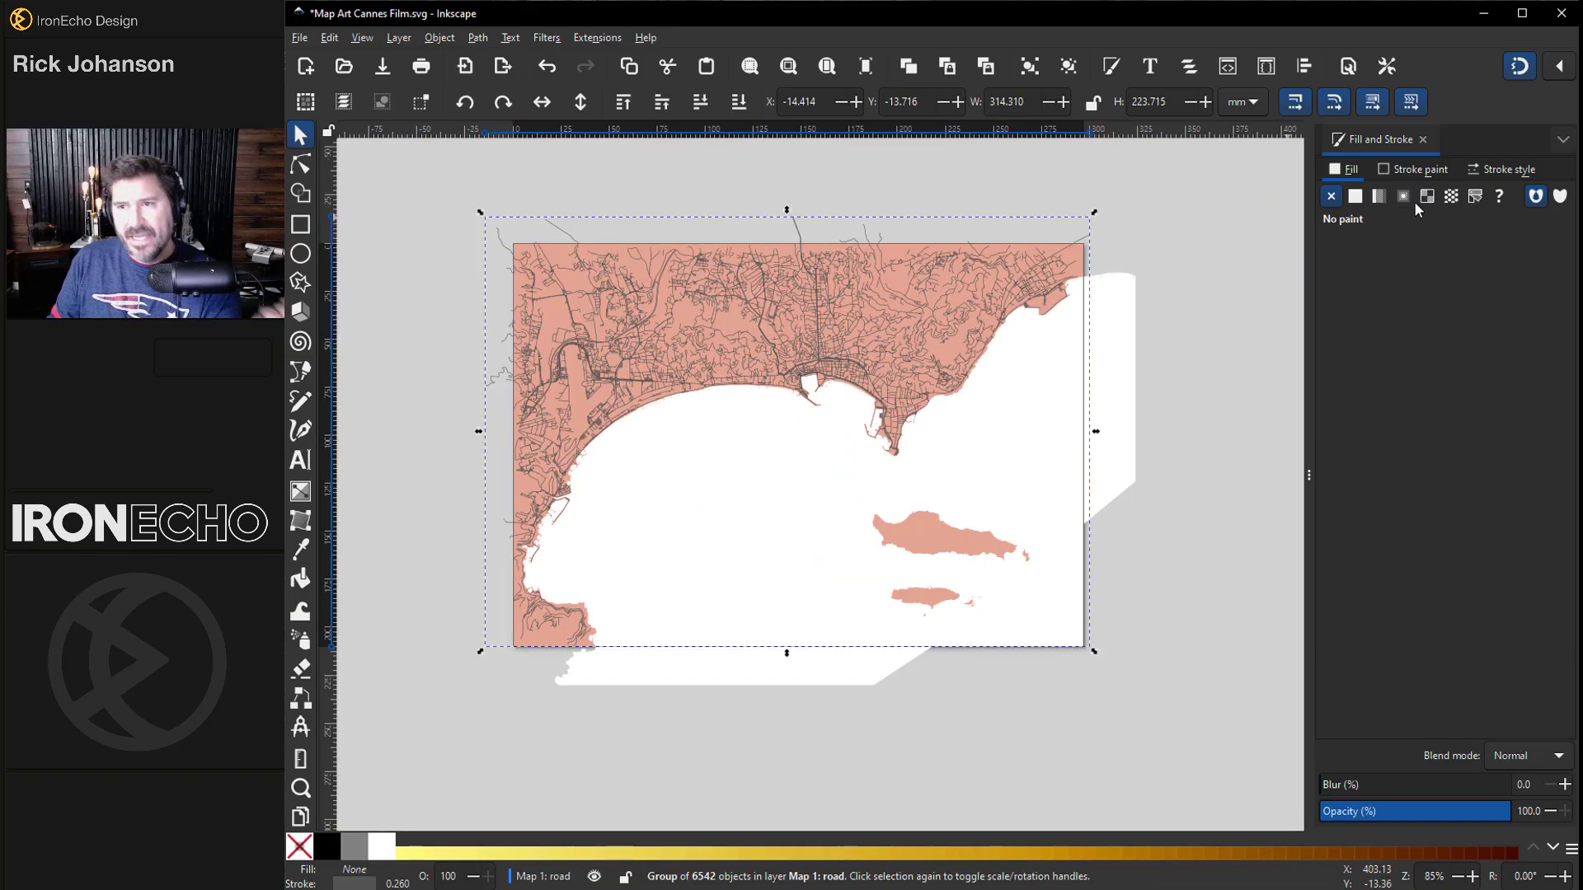
click(1419, 171)
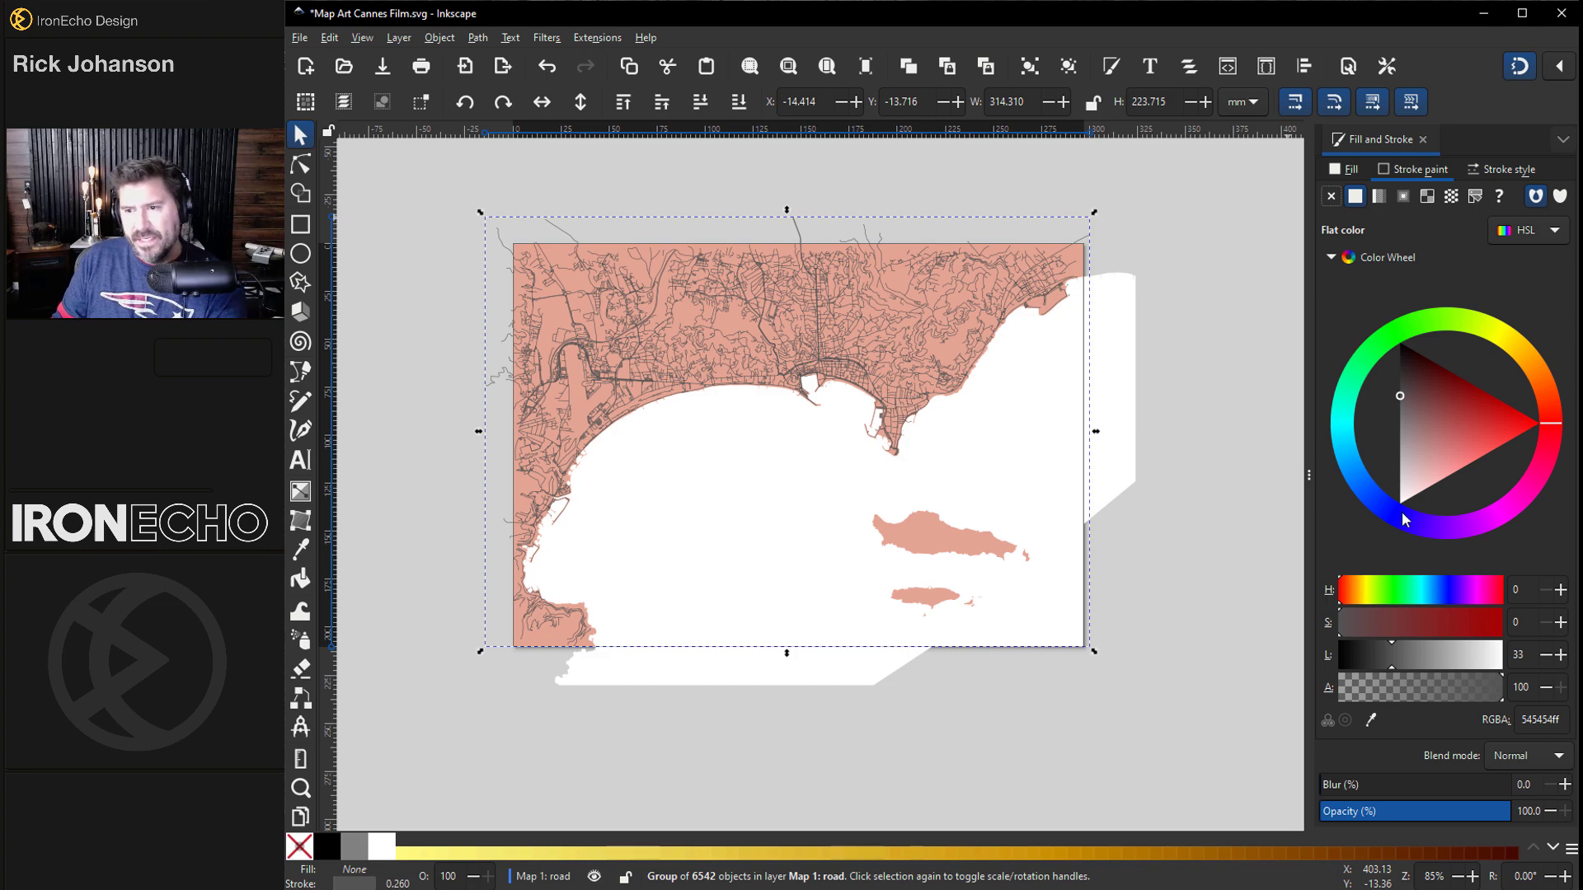
click(1505, 430)
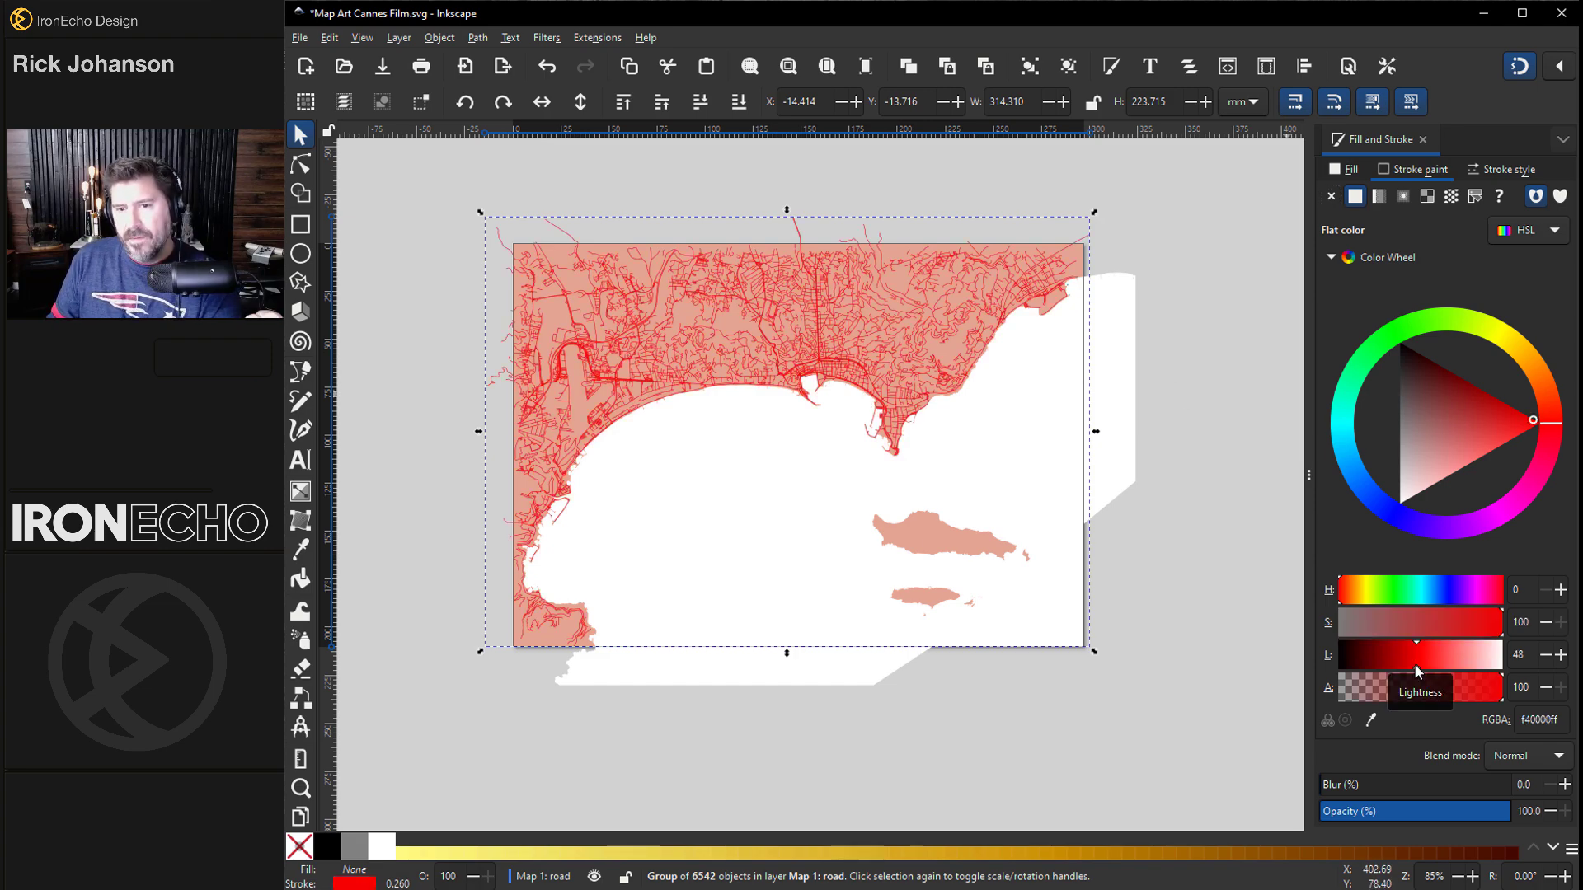
drag(1417, 672, 1490, 672)
click(813, 541)
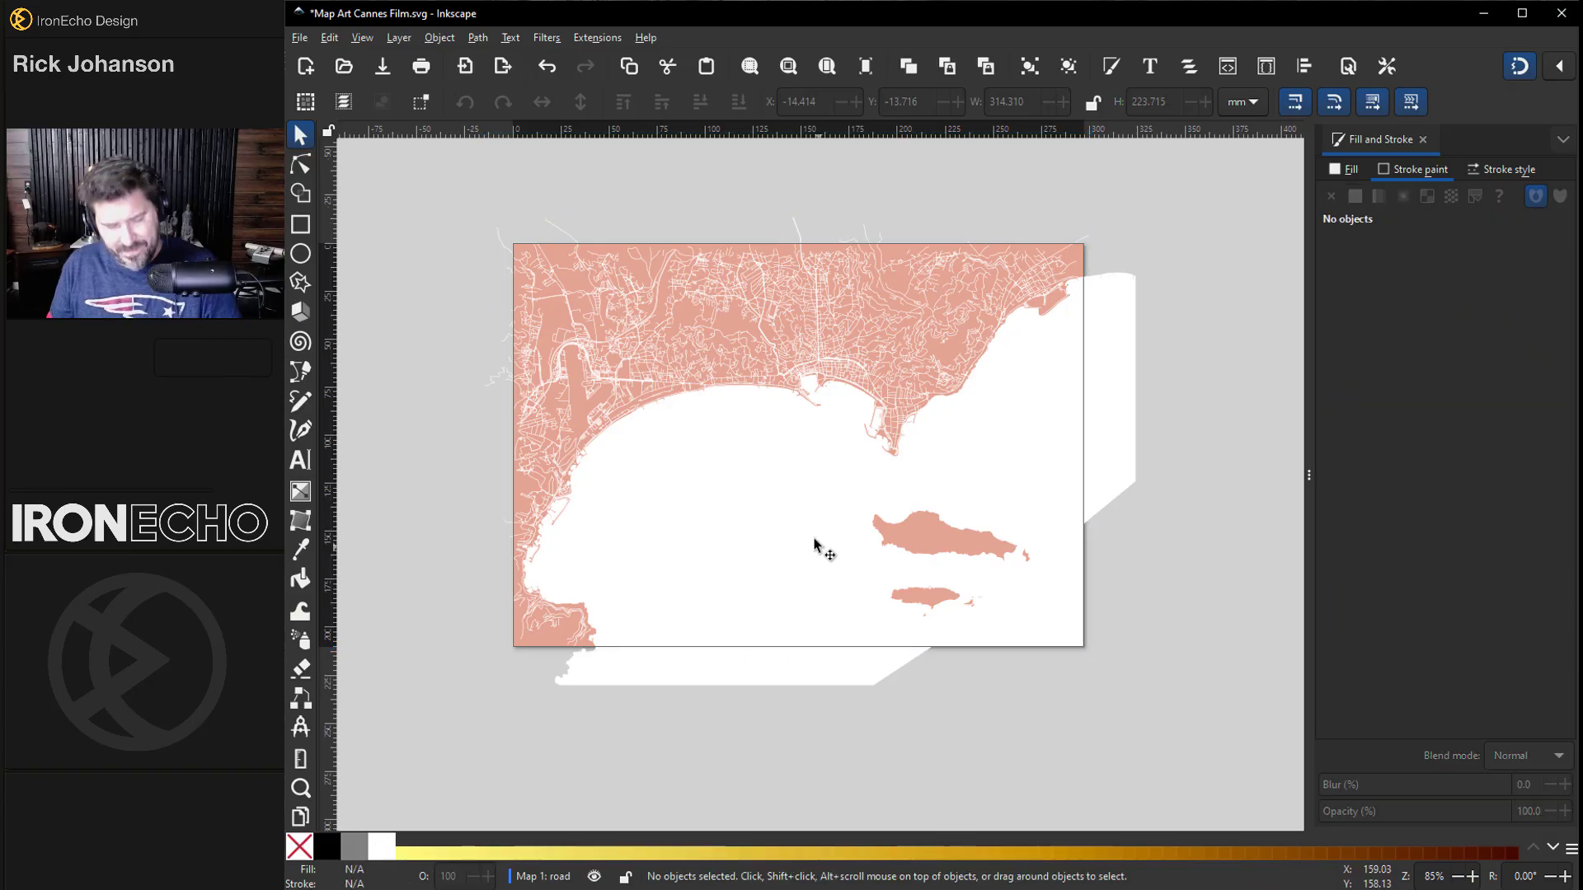
Cut the blue Cannes FRANCE title and paste it over the bay.
scroll(804, 511, up, 1)
scroll(808, 511, down, 3)
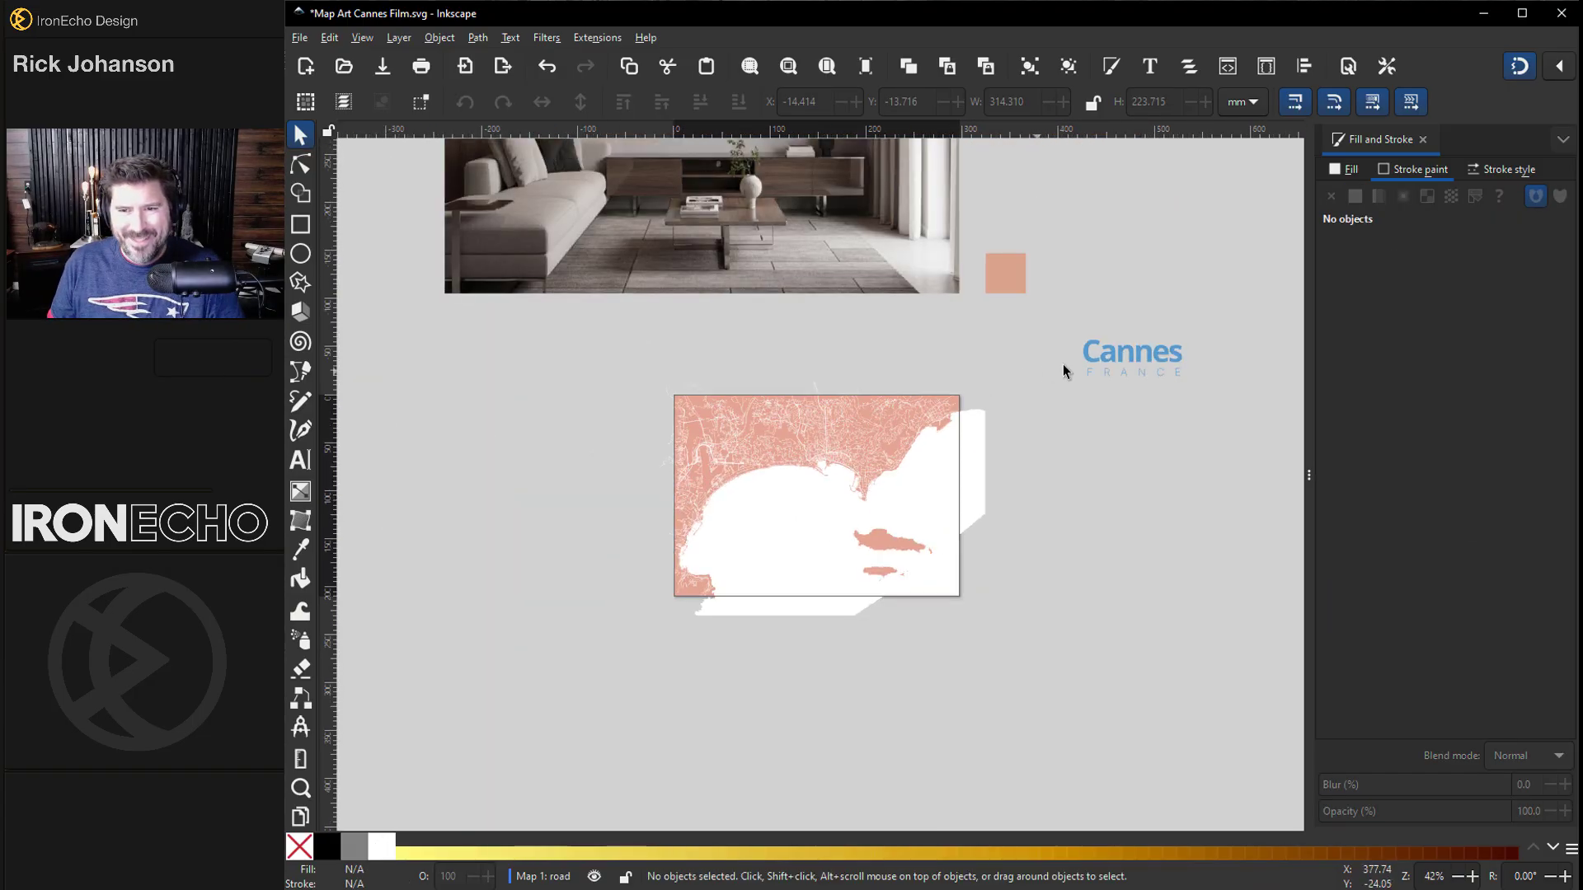
click(1164, 364)
key(ctrl+x)
scroll(788, 541, up, 4)
key(ctrl+v)
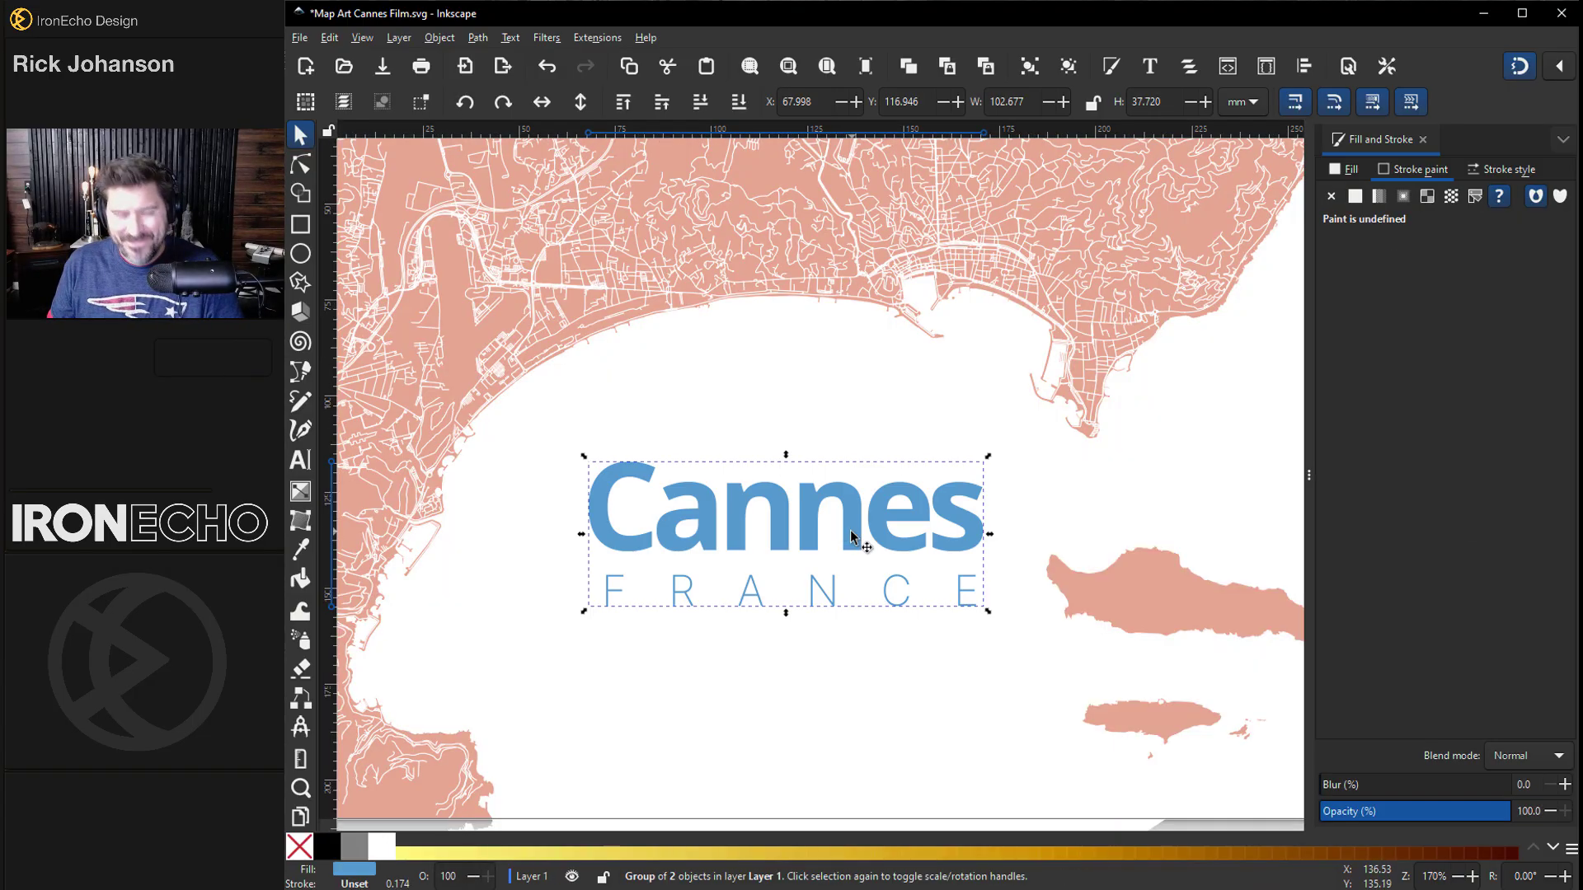
scroll(989, 547, down, 1)
key(Escape)
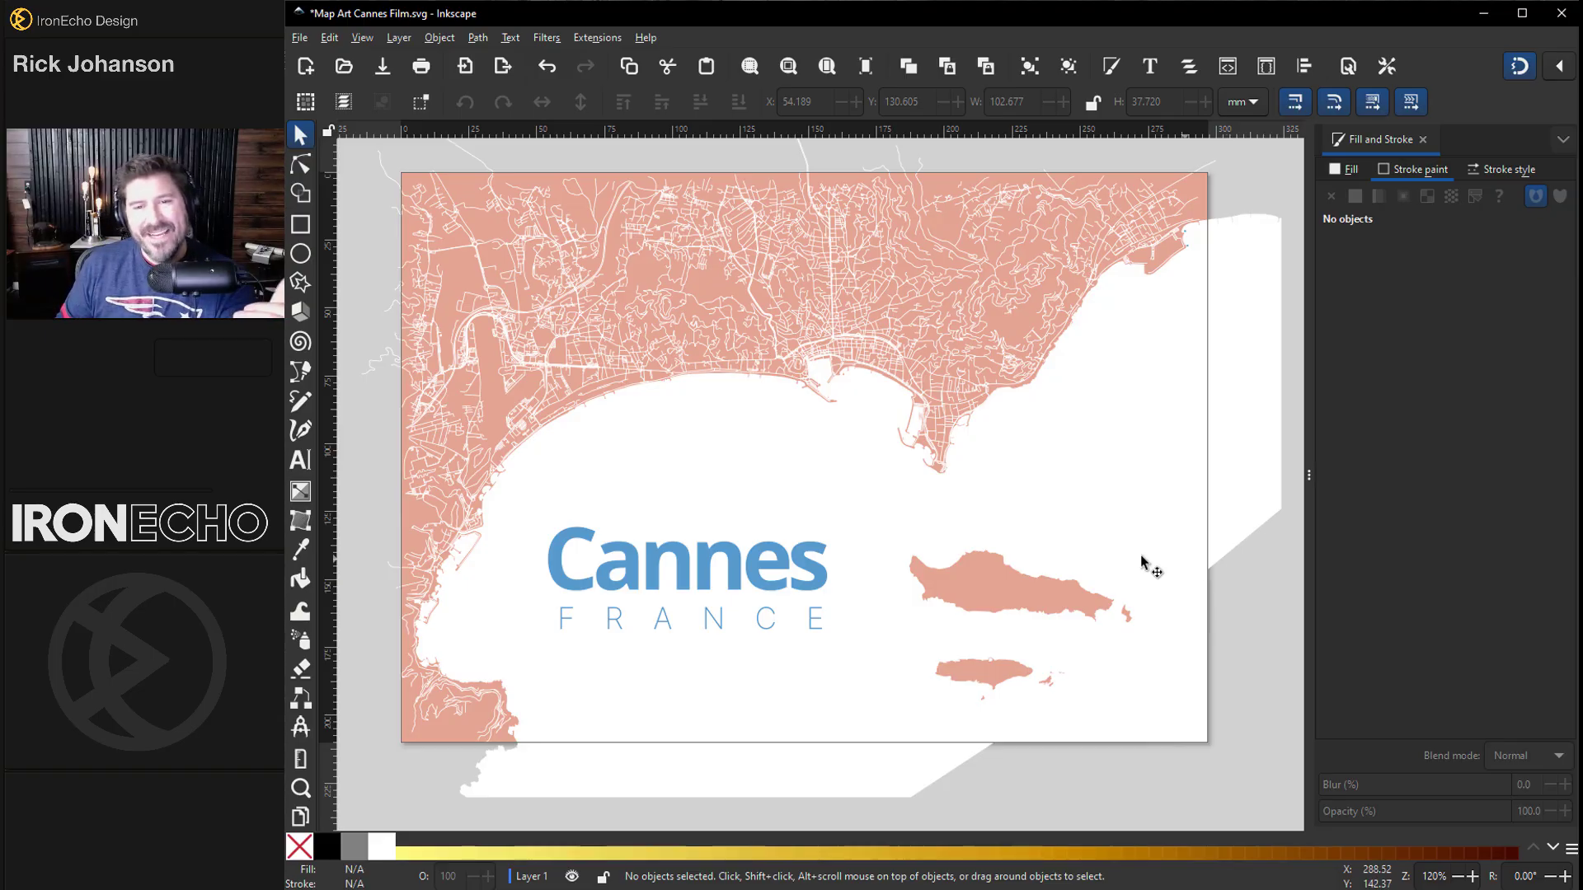